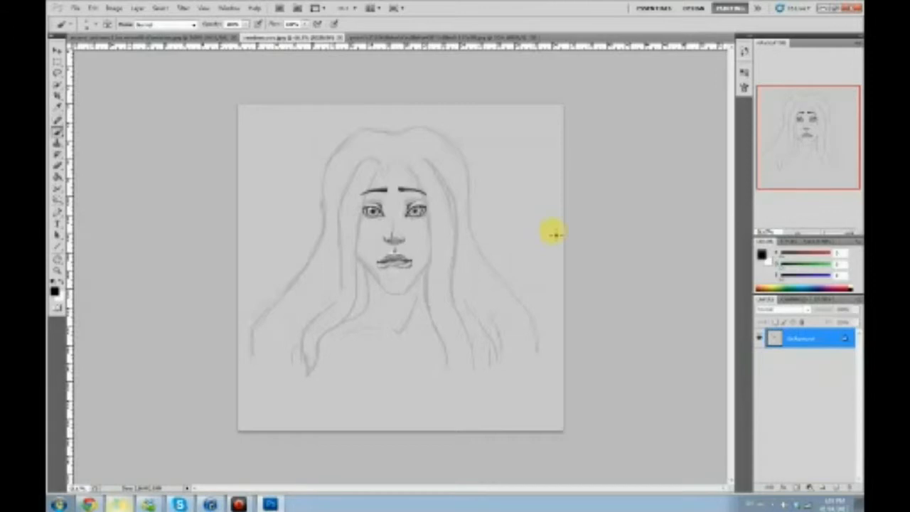
Convert the locked background sketch into a regular layer and choose a slanted, line-shaped brush tip
{"action": "double_click", "coordinate": [817, 338]}
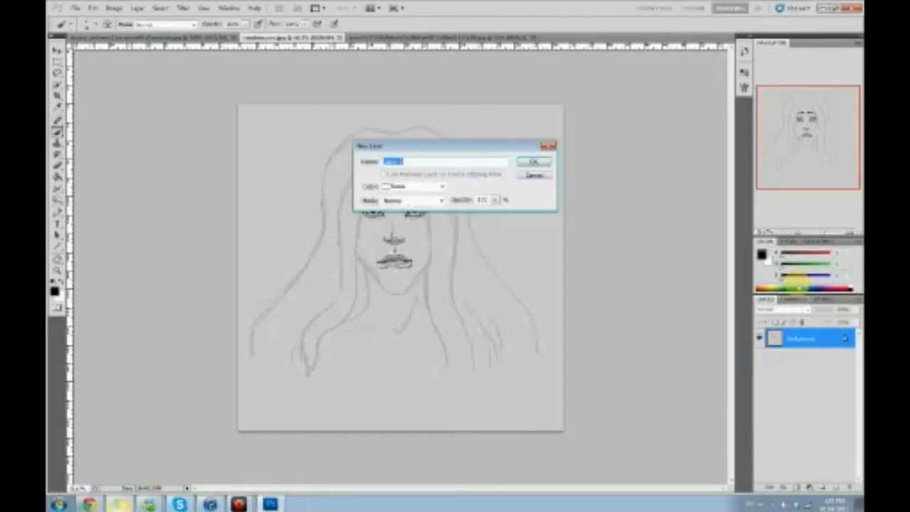
{"action": "left_click", "coordinate": [539, 163]}
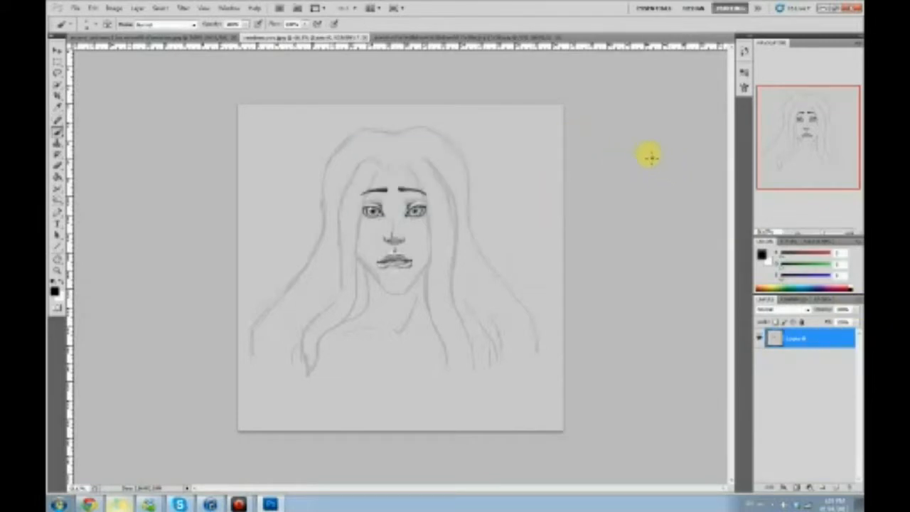
{"action": "right_click", "coordinate": [426, 131]}
{"action": "mouse_move", "coordinate": [604, 205]}
{"action": "left_mouse_down"}
{"action": "mouse_move", "coordinate": [590, 295]}
{"action": "mouse_move", "coordinate": [601, 372]}
{"action": "mouse_move", "coordinate": [595, 426]}
{"action": "left_mouse_up"}
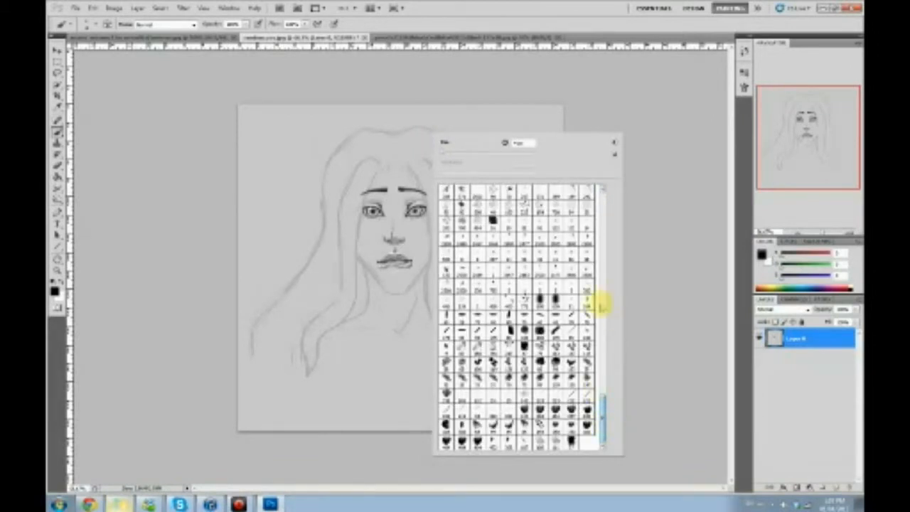
{"action": "left_click", "coordinate": [675, 308]}
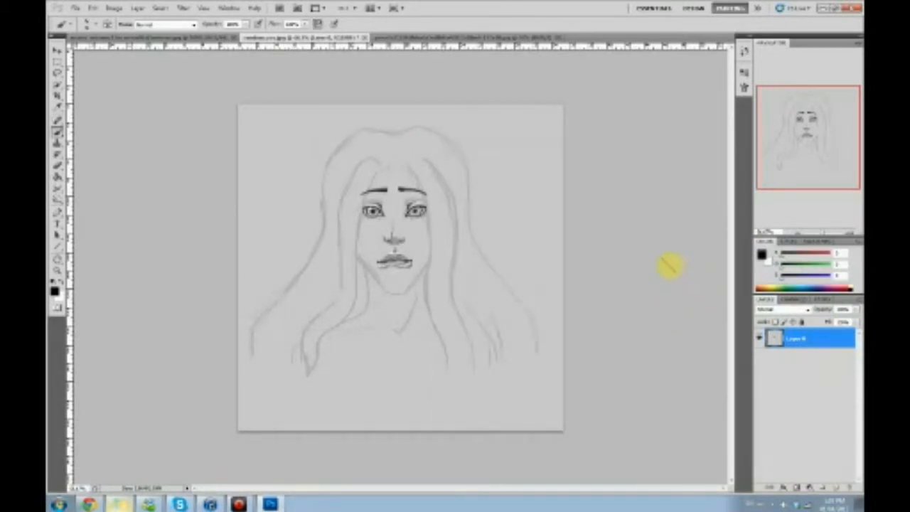
Add an empty layer above the sketch and set the foreground colour to a medium neutral grey
{"action": "left_click", "coordinate": [831, 487]}
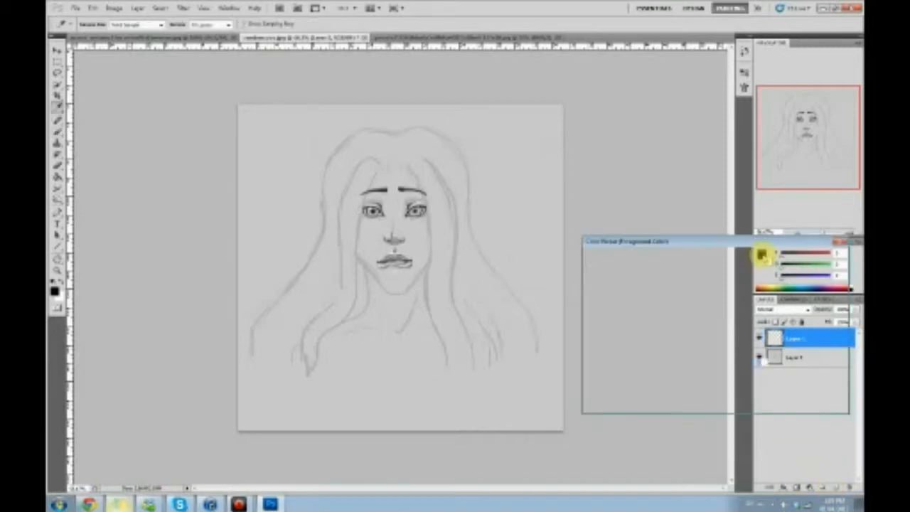
{"action": "left_click", "coordinate": [761, 254]}
{"action": "left_click", "coordinate": [594, 322]}
{"action": "left_click_drag", "start_coordinate": [593, 322], "coordinate": [552, 309]}
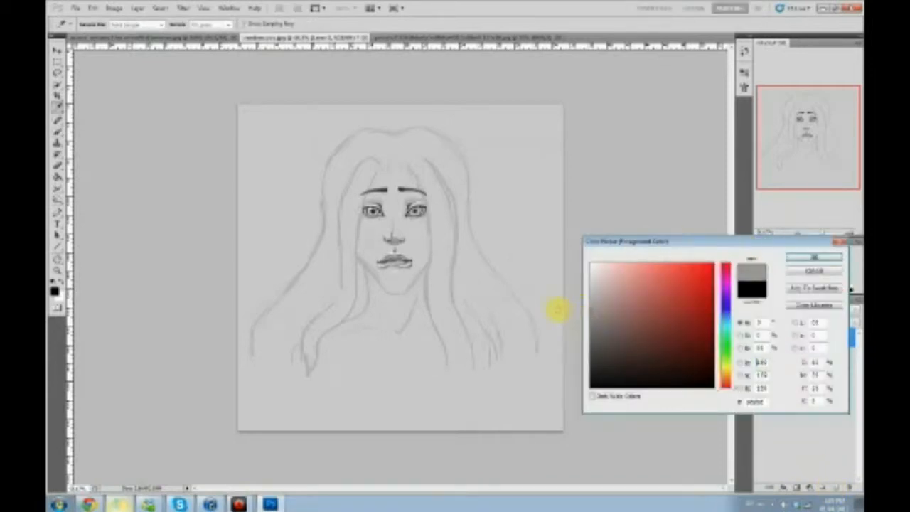
{"action": "left_click", "coordinate": [815, 257]}
Lower the brush opacity and paint over the whole portrait with the sampled background grey to fade the sketch lines
{"action": "left_click", "coordinate": [246, 24]}
{"action": "left_click_drag", "start_coordinate": [242, 33], "coordinate": [219, 35]}
{"action": "left_click", "coordinate": [169, 100]}
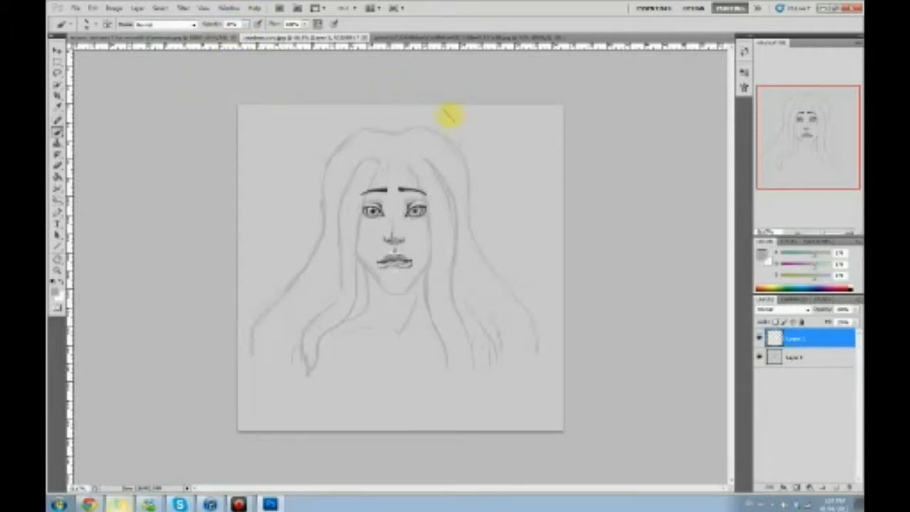
{"action": "left_click", "coordinate": [356, 119], "text": "alt"}
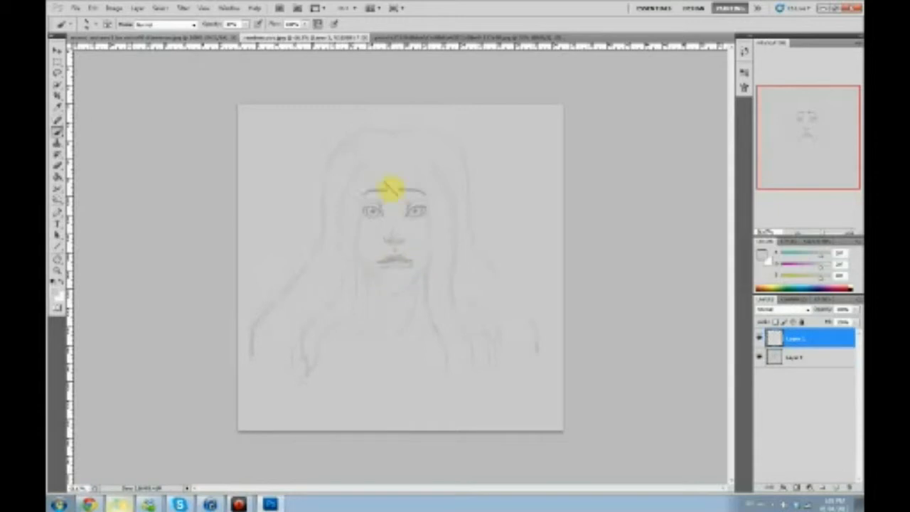
Set the foreground colour to grey #717171, pick a different brush tip and try strokes over the face and hair
{"action": "left_click", "coordinate": [762, 254]}
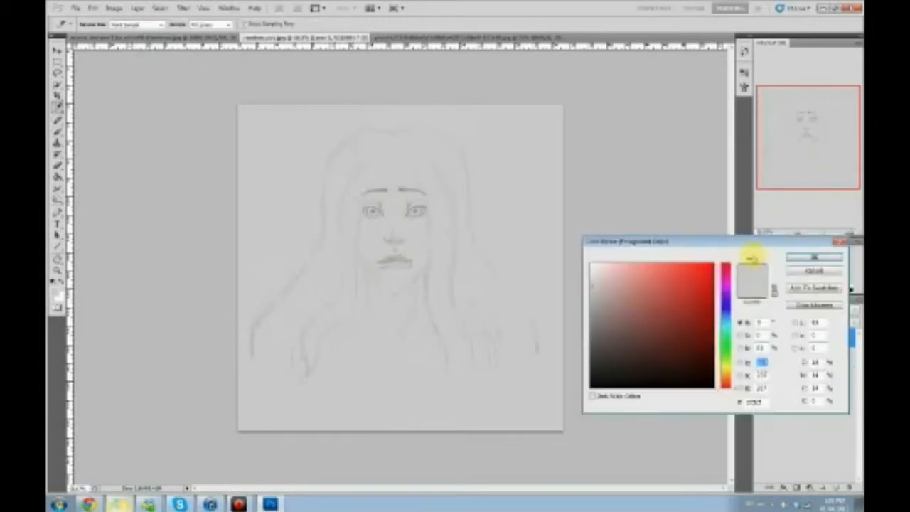
{"action": "left_click_drag", "start_coordinate": [592, 300], "coordinate": [589, 319]}
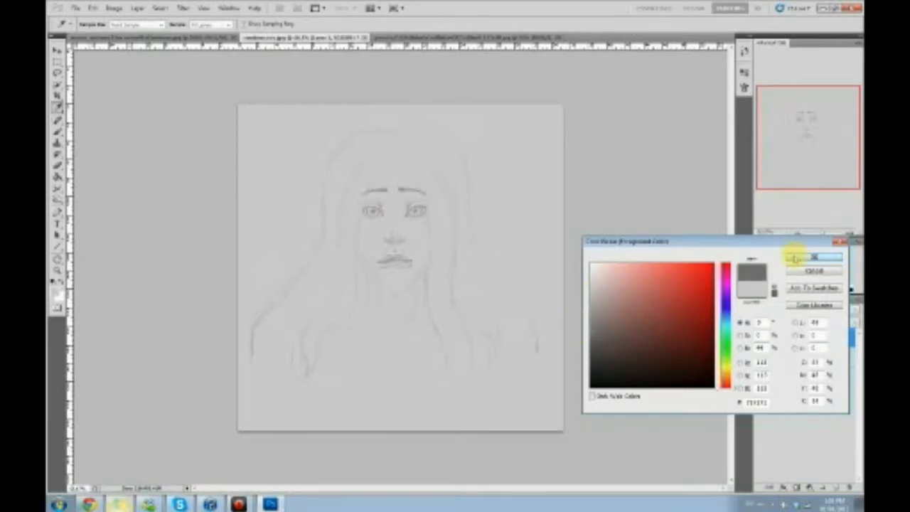
{"action": "left_click", "coordinate": [814, 257]}
{"action": "right_click", "coordinate": [411, 188]}
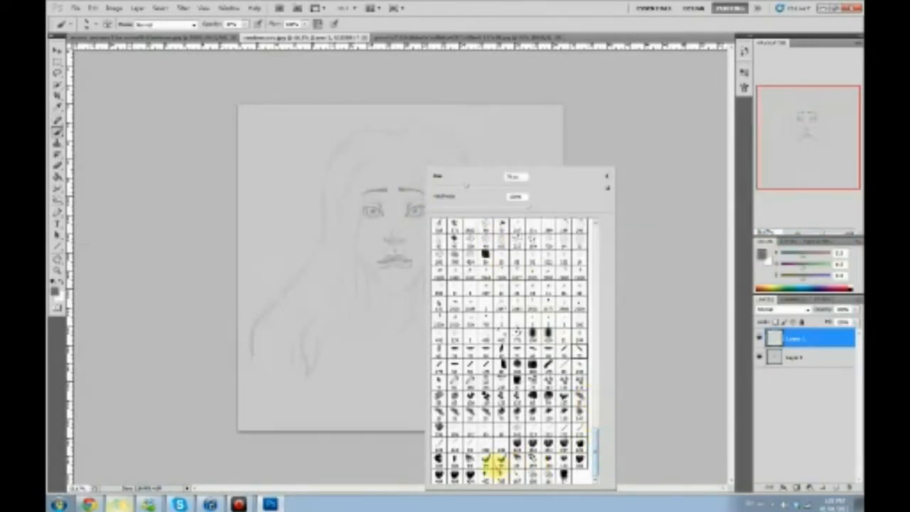
{"action": "double_click", "coordinate": [522, 379]}
{"action": "left_click_drag", "start_coordinate": [413, 242], "coordinate": [408, 248]}
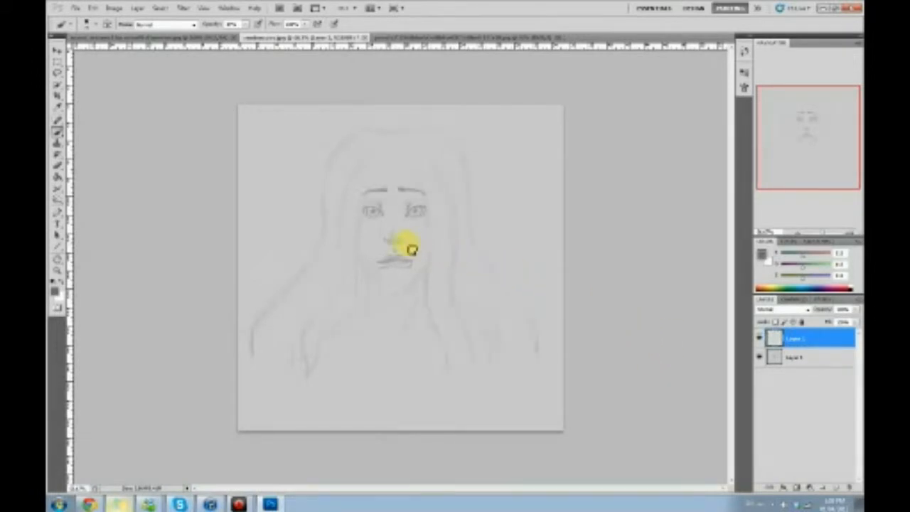
{"action": "mouse_move", "coordinate": [397, 133]}
{"action": "left_mouse_down"}
{"action": "mouse_move", "coordinate": [356, 138]}
{"action": "mouse_move", "coordinate": [311, 181]}
{"action": "left_mouse_up"}
Raise the brush opacity to 100% and choose a darker neutral grey as the foreground colour
{"action": "left_click", "coordinate": [246, 24]}
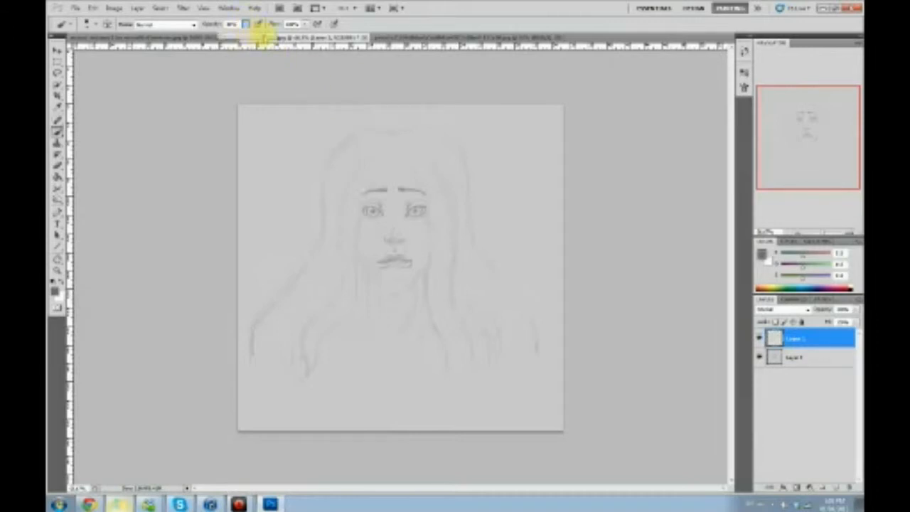
{"action": "left_click", "coordinate": [761, 254]}
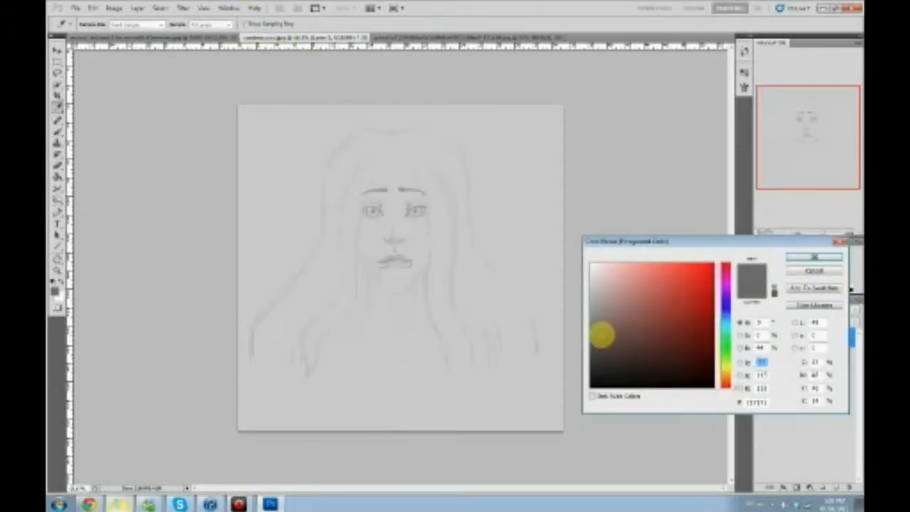
{"action": "left_click_drag", "start_coordinate": [603, 332], "coordinate": [585, 349]}
{"action": "left_click", "coordinate": [817, 255]}
{"action": "mouse_move", "coordinate": [394, 133]}
{"action": "left_mouse_down"}
{"action": "mouse_move", "coordinate": [368, 133]}
{"action": "mouse_move", "coordinate": [329, 159]}
{"action": "left_mouse_up"}
{"action": "mouse_move", "coordinate": [406, 136]}
{"action": "left_mouse_down"}
{"action": "mouse_move", "coordinate": [428, 129]}
{"action": "mouse_move", "coordinate": [479, 170]}
{"action": "mouse_move", "coordinate": [464, 225]}
{"action": "mouse_move", "coordinate": [474, 216]}
{"action": "mouse_move", "coordinate": [499, 268]}
{"action": "left_mouse_up"}
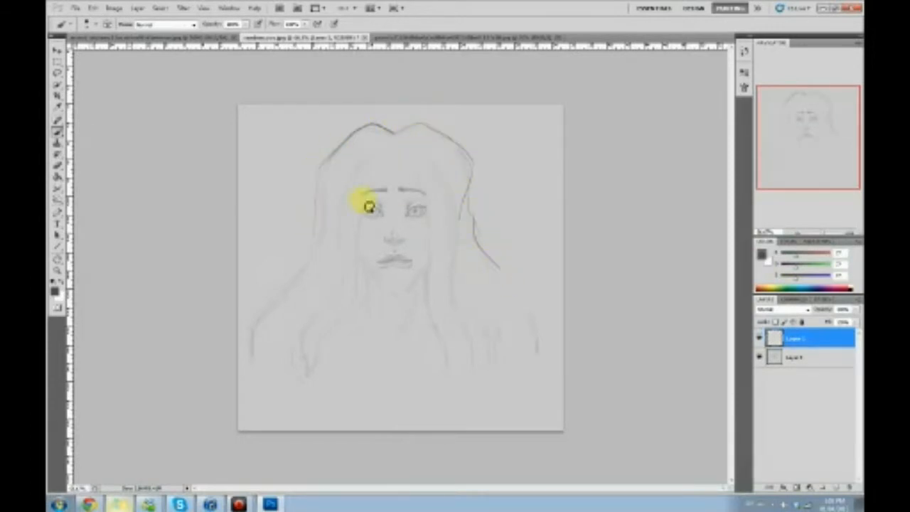
{"action": "key", "text": "ctrl+alt+z"}
{"action": "key", "text": "ctrl+alt+z"}
{"action": "key", "text": "ctrl+alt+z"}
{"action": "key", "text": "ctrl+alt+z"}
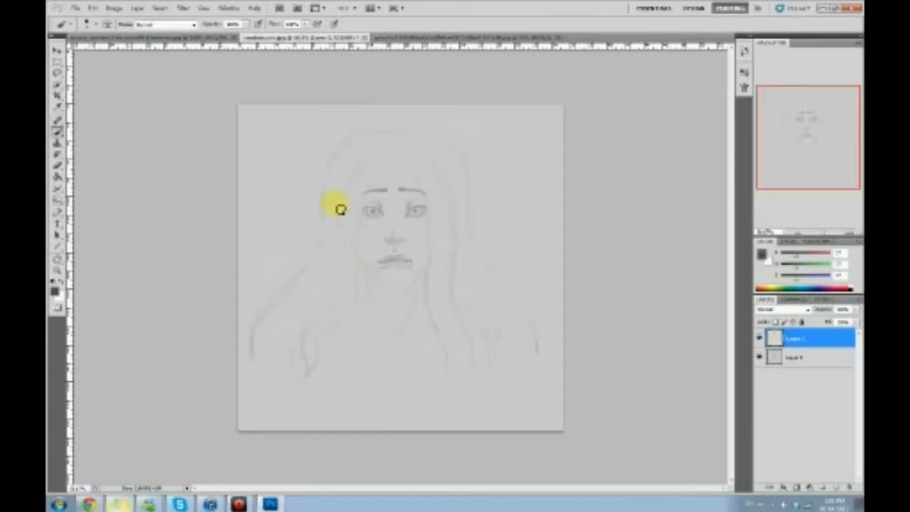
Sketch an egg-shaped head outline around the facial features, tapering to the chin, and add the neck lines below it
{"action": "mouse_move", "coordinate": [358, 169]}
{"action": "left_mouse_down"}
{"action": "mouse_move", "coordinate": [379, 144]}
{"action": "mouse_move", "coordinate": [359, 159]}
{"action": "mouse_move", "coordinate": [390, 142]}
{"action": "mouse_move", "coordinate": [429, 145]}
{"action": "mouse_move", "coordinate": [456, 177]}
{"action": "mouse_move", "coordinate": [442, 149]}
{"action": "mouse_move", "coordinate": [451, 200]}
{"action": "mouse_move", "coordinate": [443, 245]}
{"action": "mouse_move", "coordinate": [459, 195]}
{"action": "mouse_move", "coordinate": [452, 236]}
{"action": "mouse_move", "coordinate": [425, 282]}
{"action": "left_mouse_up"}
{"action": "left_click_drag", "start_coordinate": [358, 195], "coordinate": [355, 260]}
{"action": "mouse_move", "coordinate": [341, 213]}
{"action": "left_mouse_down"}
{"action": "mouse_move", "coordinate": [365, 273]}
{"action": "mouse_move", "coordinate": [390, 296]}
{"action": "mouse_move", "coordinate": [413, 294]}
{"action": "mouse_move", "coordinate": [439, 264]}
{"action": "mouse_move", "coordinate": [397, 299]}
{"action": "left_mouse_up"}
{"action": "left_click_drag", "start_coordinate": [349, 240], "coordinate": [404, 292]}
{"action": "mouse_move", "coordinate": [347, 182]}
{"action": "left_mouse_down"}
{"action": "mouse_move", "coordinate": [351, 235]}
{"action": "mouse_move", "coordinate": [343, 203]}
{"action": "mouse_move", "coordinate": [360, 157]}
{"action": "mouse_move", "coordinate": [346, 223]}
{"action": "mouse_move", "coordinate": [354, 159]}
{"action": "mouse_move", "coordinate": [350, 231]}
{"action": "mouse_move", "coordinate": [409, 133]}
{"action": "mouse_move", "coordinate": [453, 189]}
{"action": "mouse_move", "coordinate": [458, 220]}
{"action": "mouse_move", "coordinate": [454, 184]}
{"action": "mouse_move", "coordinate": [449, 226]}
{"action": "mouse_move", "coordinate": [415, 299]}
{"action": "mouse_move", "coordinate": [439, 254]}
{"action": "mouse_move", "coordinate": [418, 333]}
{"action": "left_mouse_up"}
{"action": "mouse_move", "coordinate": [371, 264]}
{"action": "left_mouse_down"}
{"action": "mouse_move", "coordinate": [383, 335]}
{"action": "mouse_move", "coordinate": [376, 324]}
{"action": "mouse_move", "coordinate": [403, 360]}
{"action": "left_mouse_up"}
{"action": "left_click_drag", "start_coordinate": [362, 299], "coordinate": [285, 338]}
{"action": "mouse_move", "coordinate": [431, 293]}
{"action": "left_mouse_down"}
{"action": "mouse_move", "coordinate": [464, 326]}
{"action": "mouse_move", "coordinate": [524, 338]}
{"action": "left_mouse_up"}
{"action": "left_click_drag", "start_coordinate": [361, 301], "coordinate": [263, 368]}
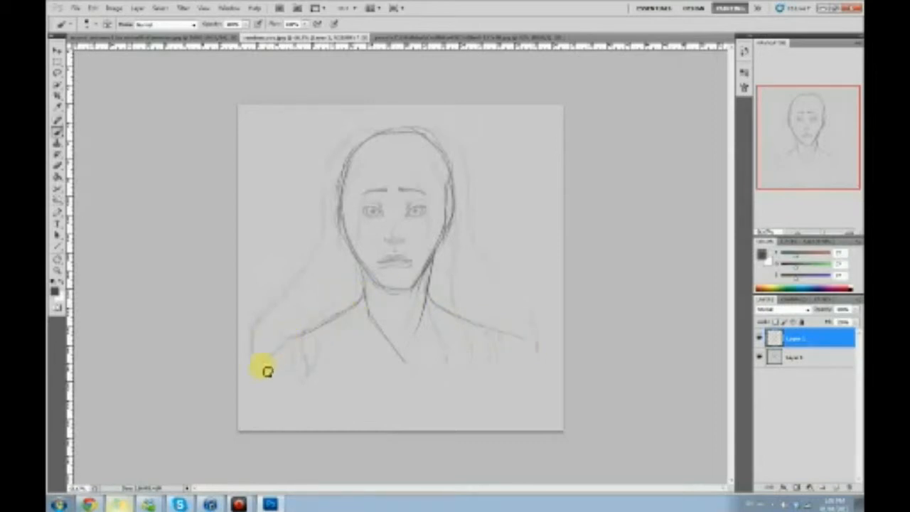
{"action": "mouse_move", "coordinate": [506, 344]}
{"action": "left_mouse_down"}
{"action": "mouse_move", "coordinate": [540, 357]}
{"action": "mouse_move", "coordinate": [552, 336]}
{"action": "mouse_move", "coordinate": [509, 346]}
{"action": "mouse_move", "coordinate": [555, 363]}
{"action": "left_mouse_up"}
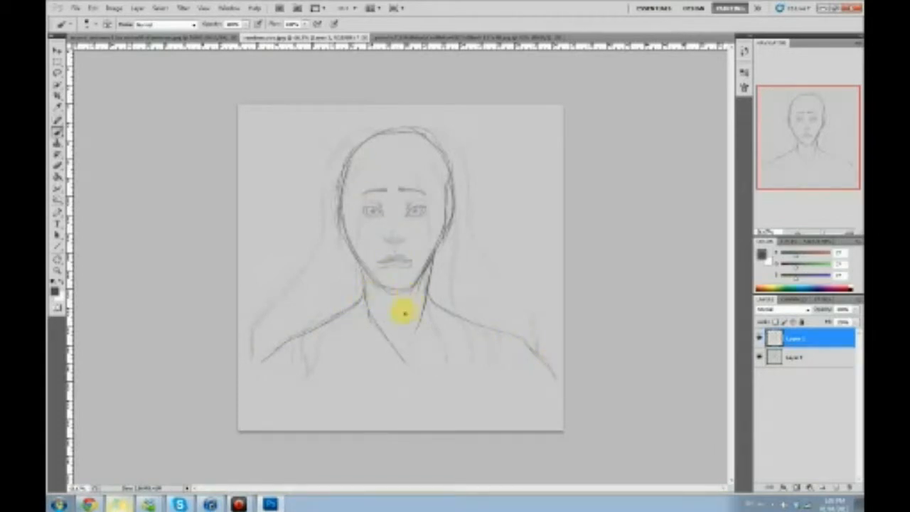
{"action": "key", "text": "ctrl+z"}
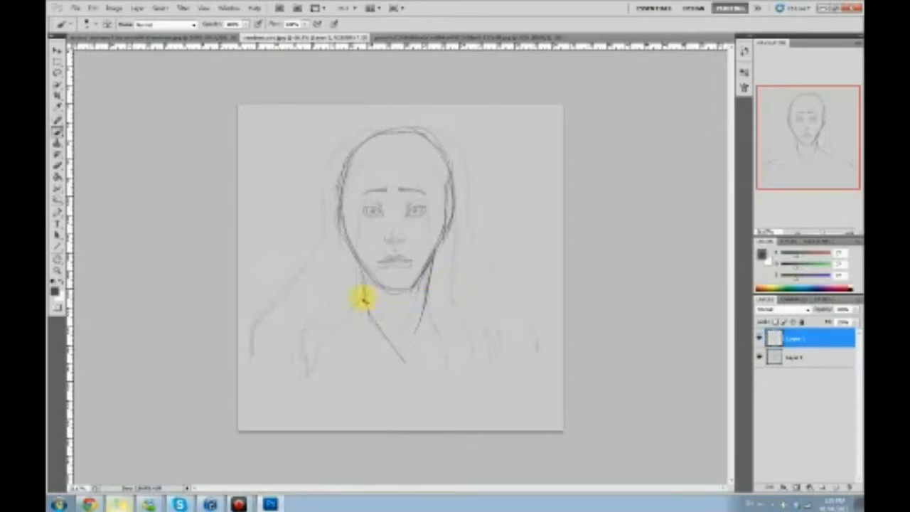
Draw sloping shoulder lines on both sides of the neck and erase the doubled outer line at the left-hand shoulder
{"action": "left_click_drag", "start_coordinate": [370, 300], "coordinate": [263, 374]}
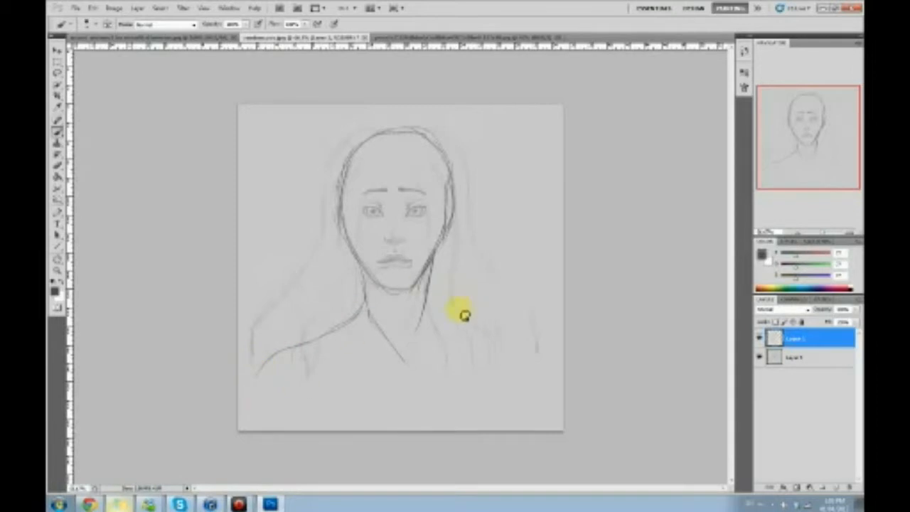
{"action": "mouse_move", "coordinate": [428, 299]}
{"action": "left_mouse_down"}
{"action": "mouse_move", "coordinate": [469, 339]}
{"action": "mouse_move", "coordinate": [524, 367]}
{"action": "left_mouse_up"}
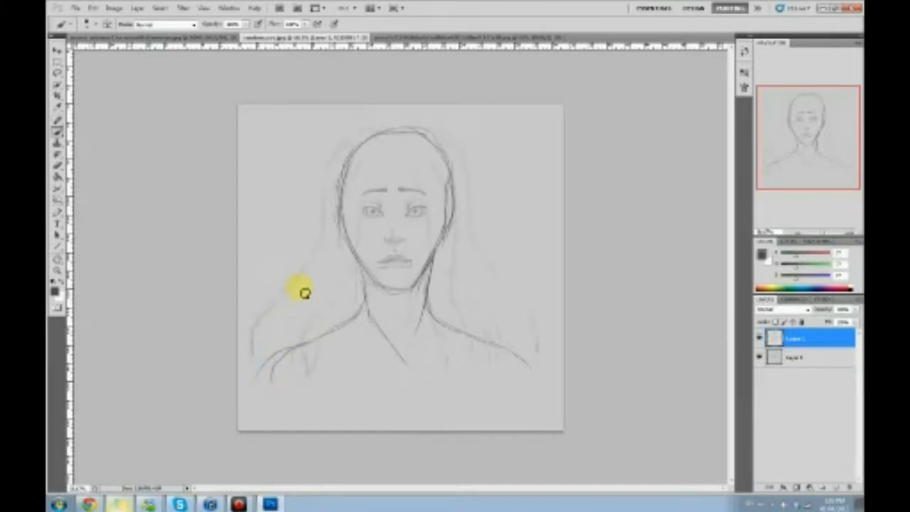
{"action": "key", "text": "e"}
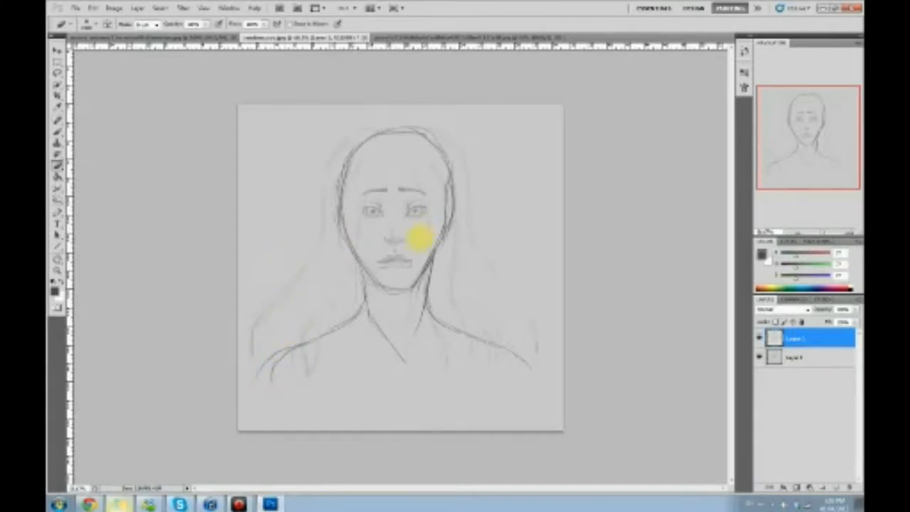
{"action": "right_click", "coordinate": [420, 238]}
{"action": "left_click", "coordinate": [575, 349]}
{"action": "key", "text": "Return"}
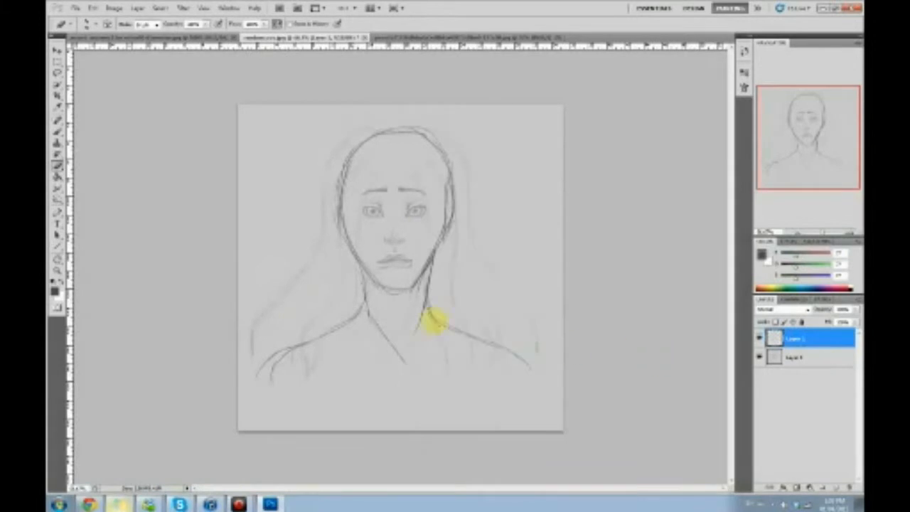
Sketch the ears and collarbones, and cover the old lower lip with the sampled background grey
{"action": "key", "text": "b"}
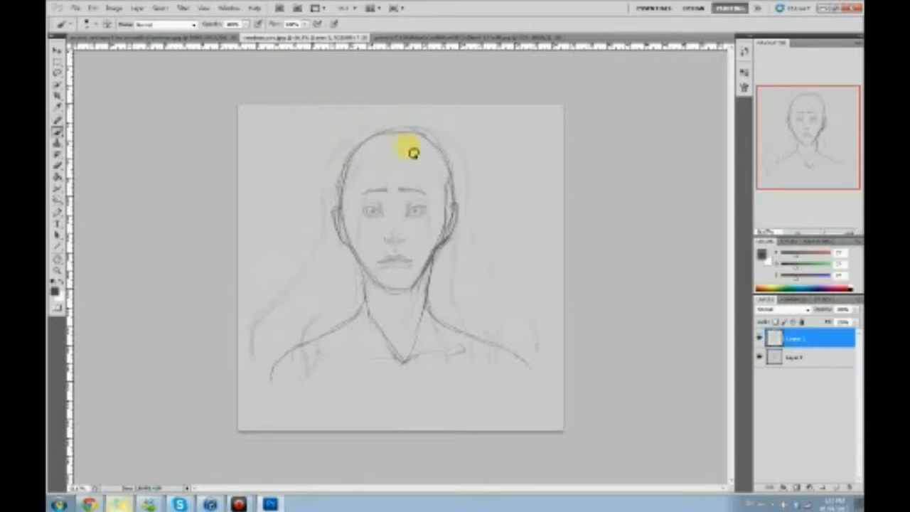
{"action": "left_click", "coordinate": [376, 256], "text": "alt"}
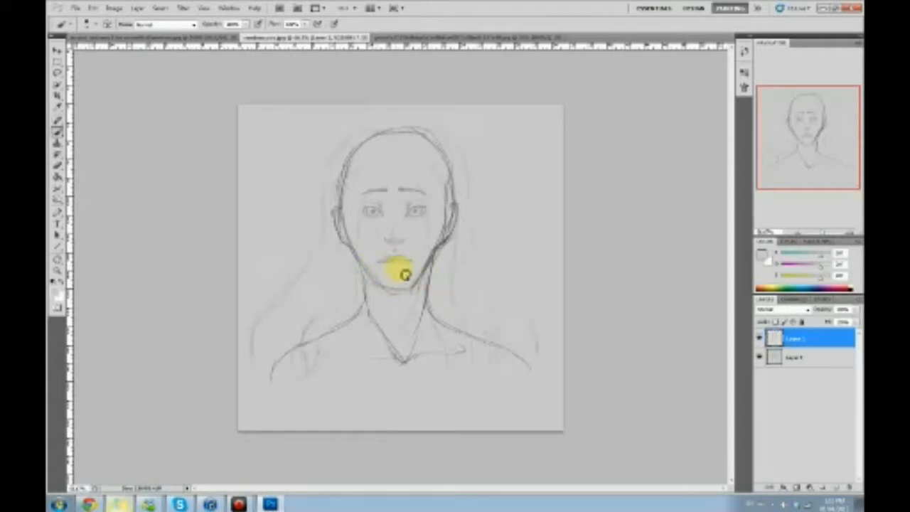
Set the foreground colour to dark grey #656565 and sketch a new lower lip, undoing the boxy attempt
{"action": "key", "text": "ctrl+plus"}
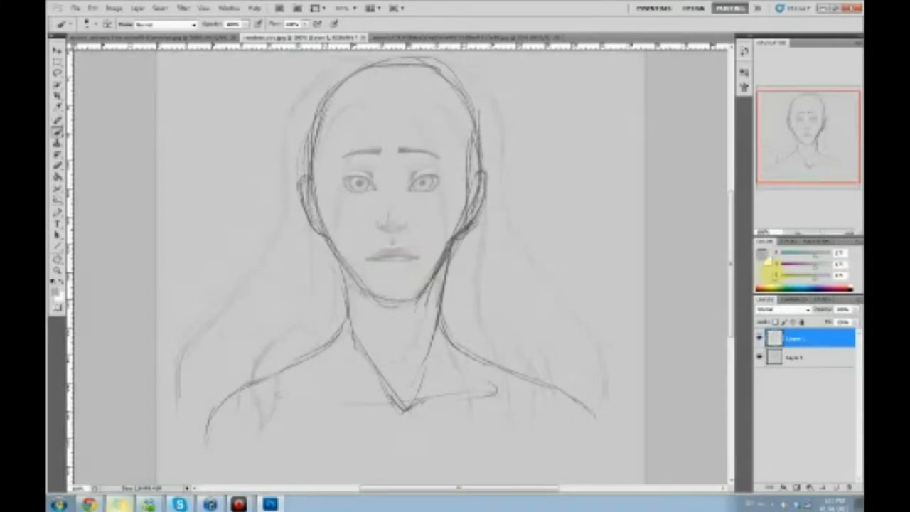
{"action": "left_click", "coordinate": [761, 253]}
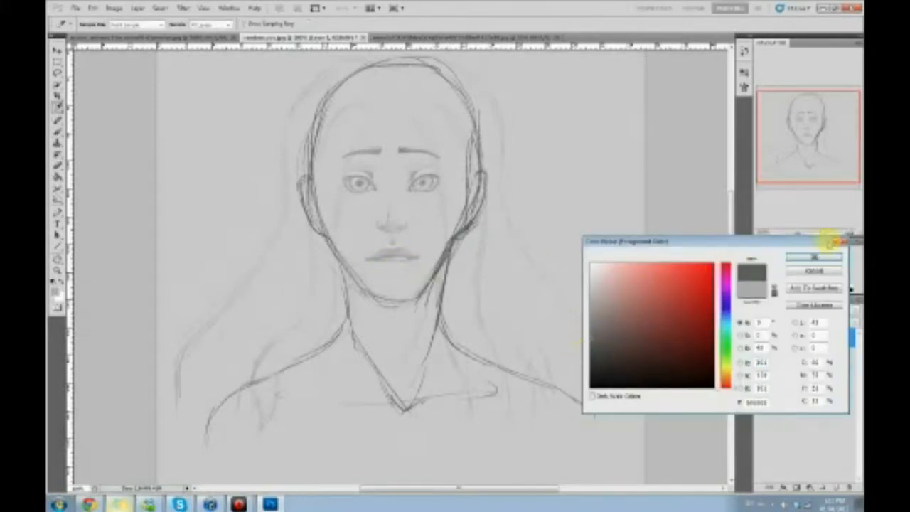
{"action": "left_click", "coordinate": [814, 257]}
{"action": "mouse_move", "coordinate": [561, 156]}
{"action": "left_mouse_down"}
{"action": "mouse_move", "coordinate": [497, 230]}
{"action": "mouse_move", "coordinate": [518, 213]}
{"action": "left_mouse_up"}
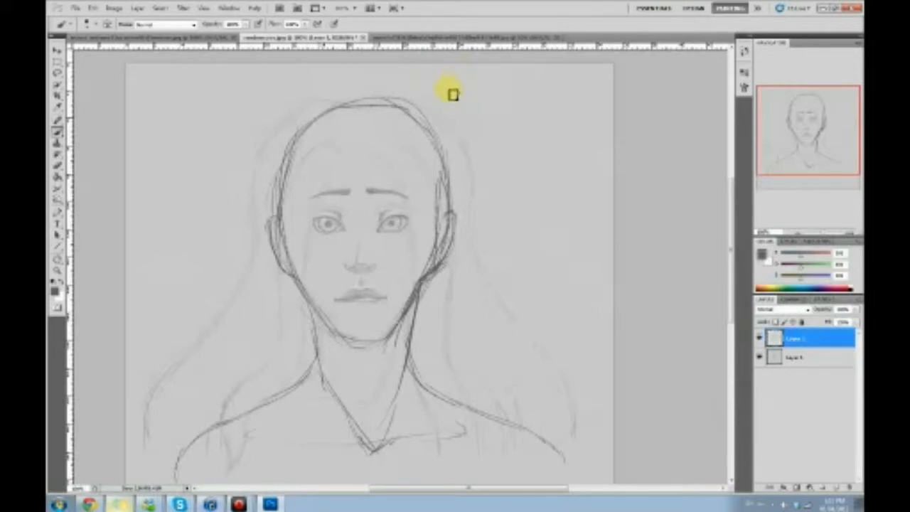
{"action": "mouse_move", "coordinate": [361, 312]}
{"action": "left_mouse_down"}
{"action": "mouse_move", "coordinate": [386, 310]}
{"action": "mouse_move", "coordinate": [349, 305]}
{"action": "mouse_move", "coordinate": [364, 312]}
{"action": "left_mouse_up"}
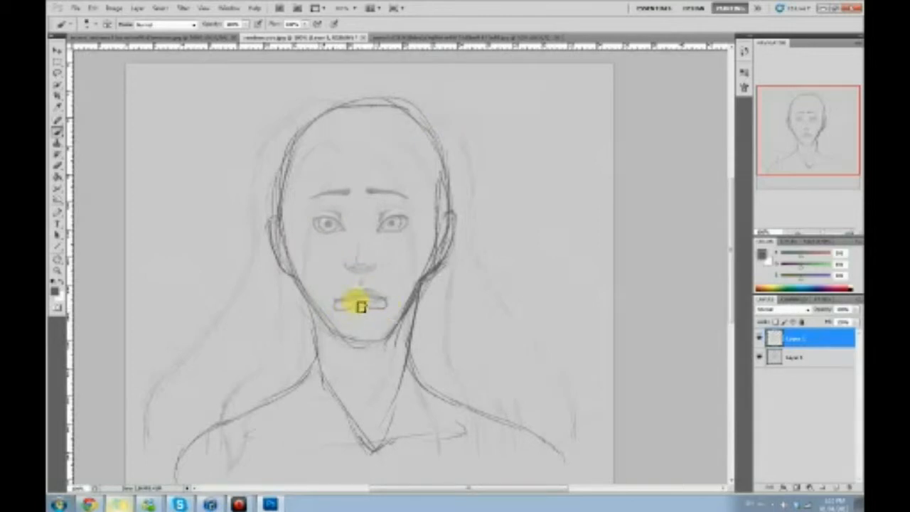
{"action": "key", "text": "ctrl+alt+z"}
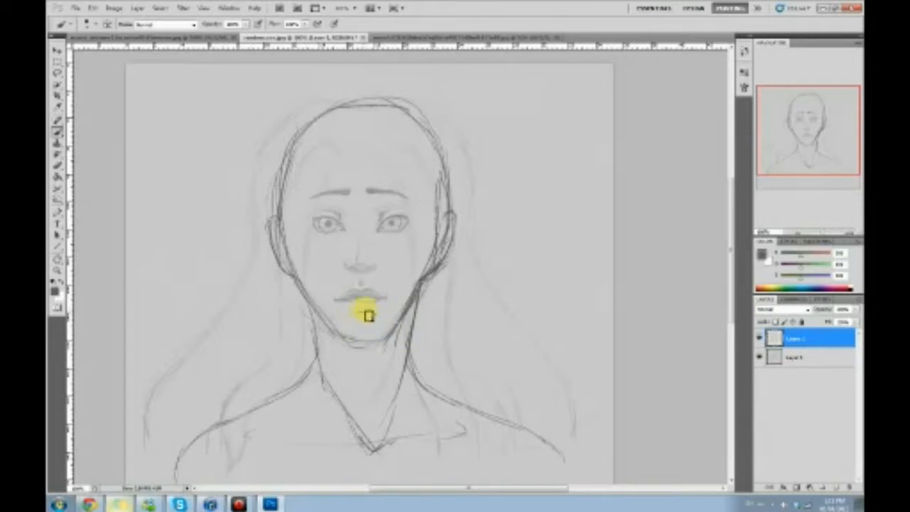
Clean up and soften the marks beneath the mouth with grey tones sampled from around the lips
{"action": "key", "text": "e"}
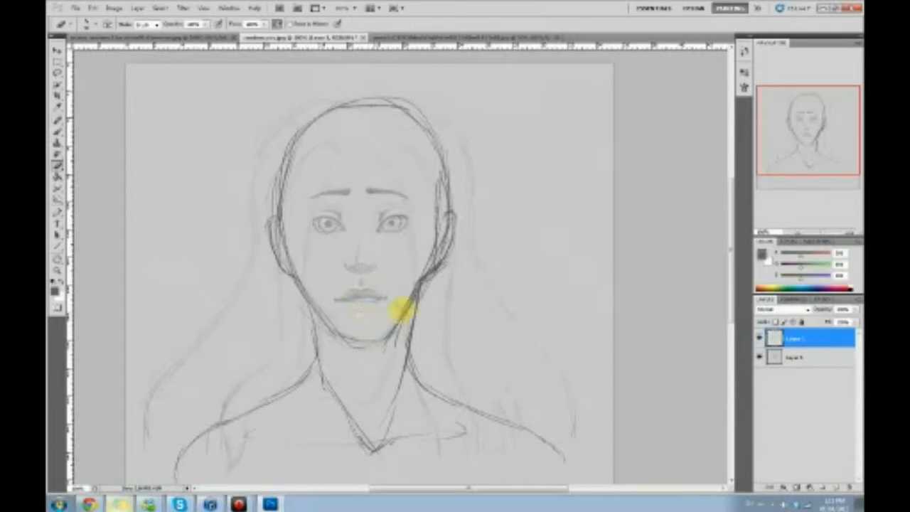
{"action": "key", "text": "b"}
{"action": "left_click", "coordinate": [388, 308], "text": "alt"}
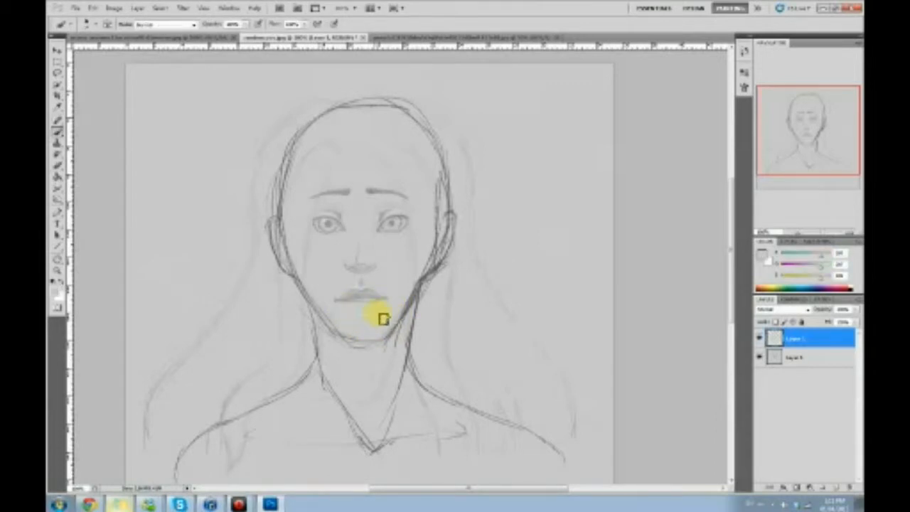
{"action": "left_click", "coordinate": [368, 309], "text": "alt"}
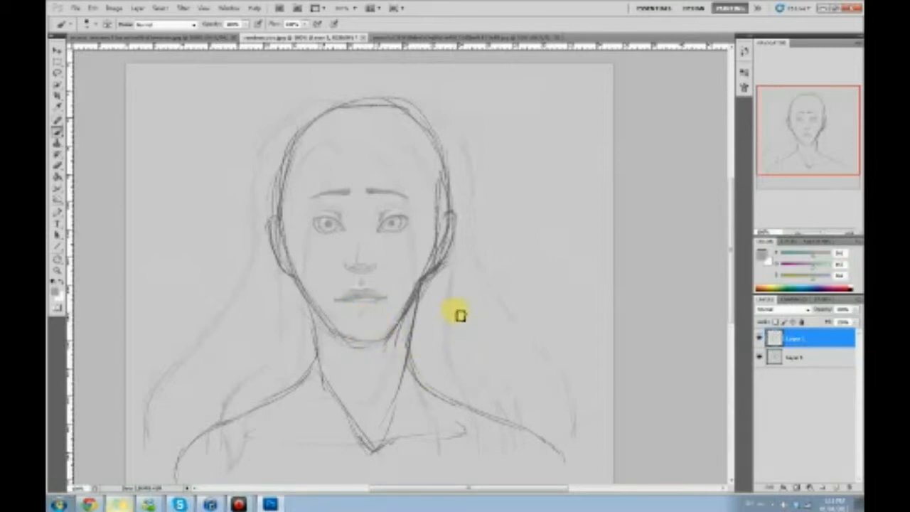
Block in graduated grey shading patches on both cheeks and switch to the slanted, line-shaped brush tip
{"action": "left_click", "coordinate": [379, 256], "text": "alt"}
{"action": "right_click", "coordinate": [377, 218]}
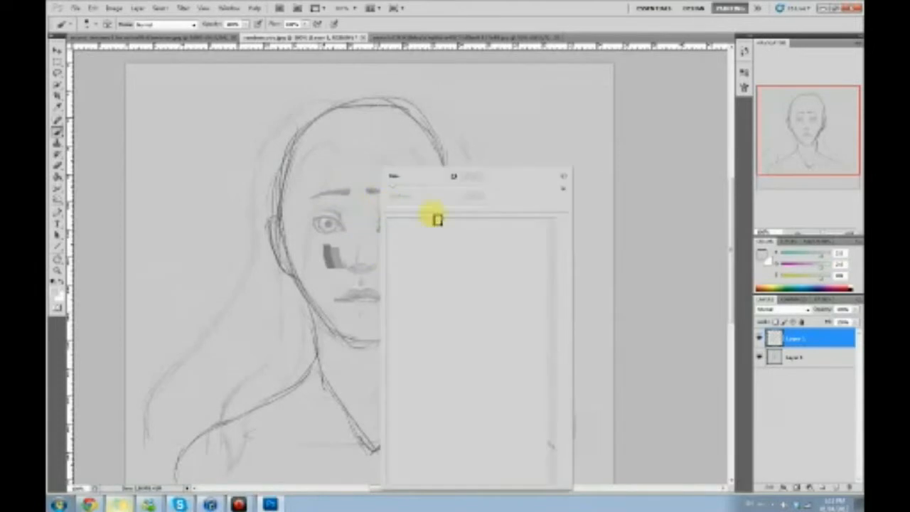
{"action": "left_click", "coordinate": [654, 334]}
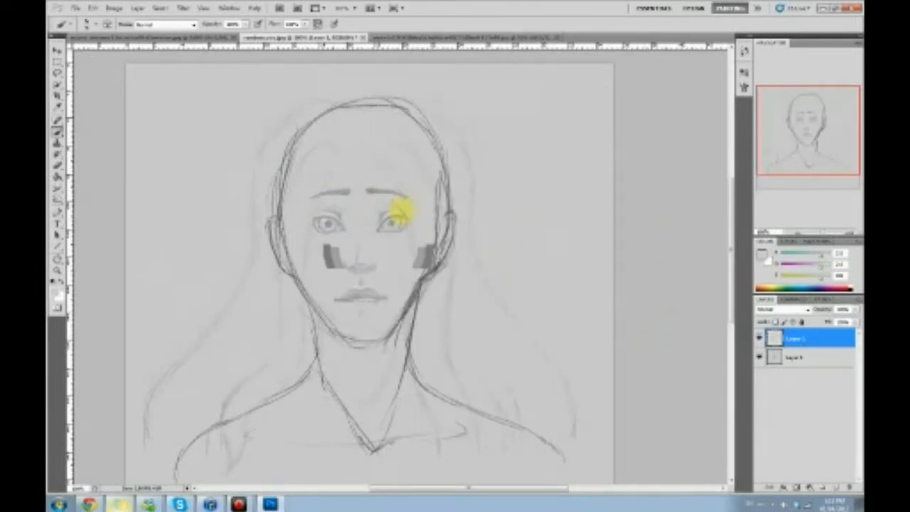
Fade the old eyes and cheek patches under background grey, undoing the same cover-up over the eyebrows
{"action": "left_click_drag", "start_coordinate": [319, 226], "coordinate": [344, 207]}
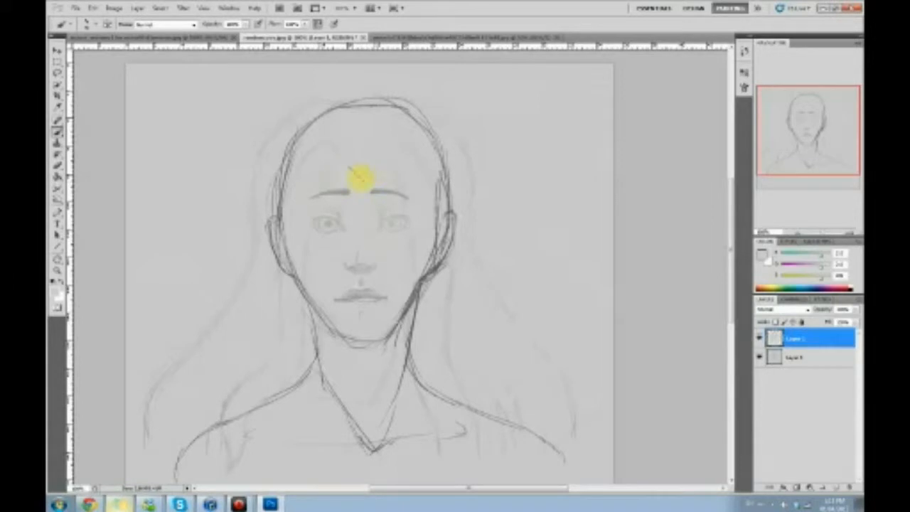
{"action": "left_click_drag", "start_coordinate": [349, 191], "coordinate": [411, 180]}
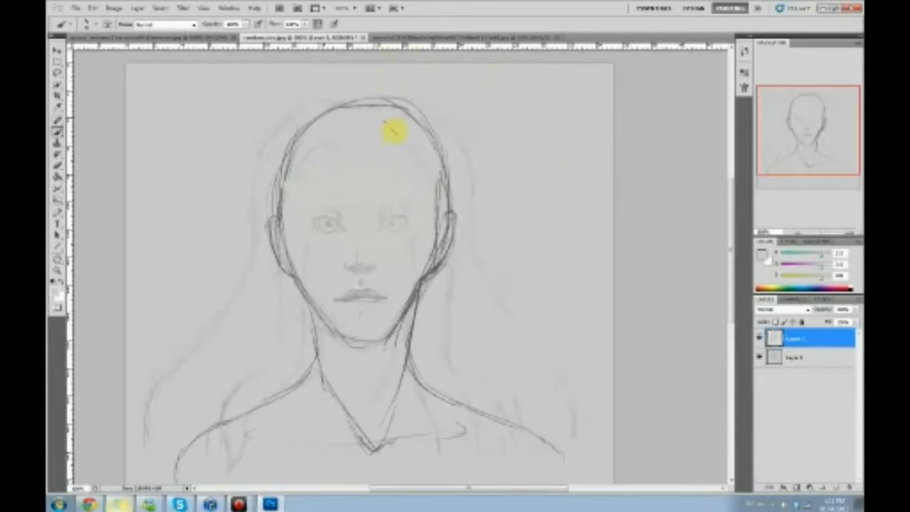
{"action": "key", "text": "ctrl+z"}
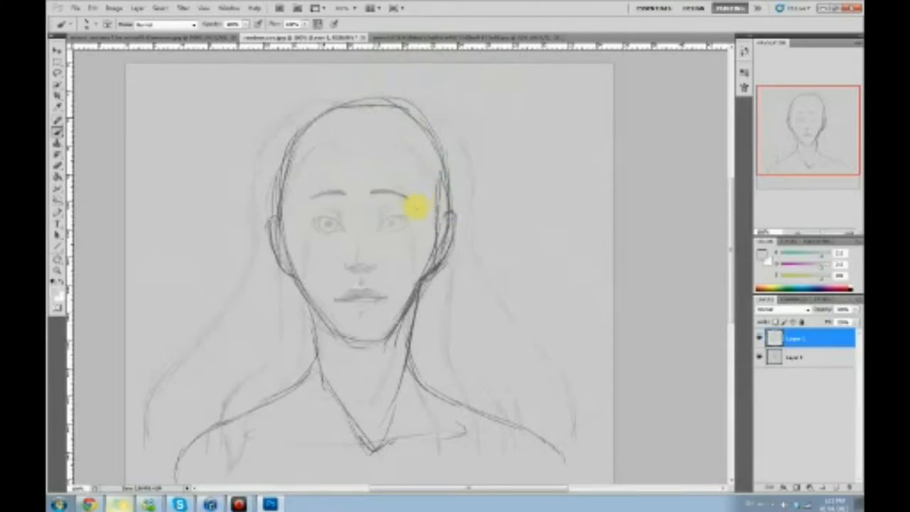
Outline the right-hand eyebrow with the Lasso and merge the two sketch layers into one
{"action": "key", "text": "l"}
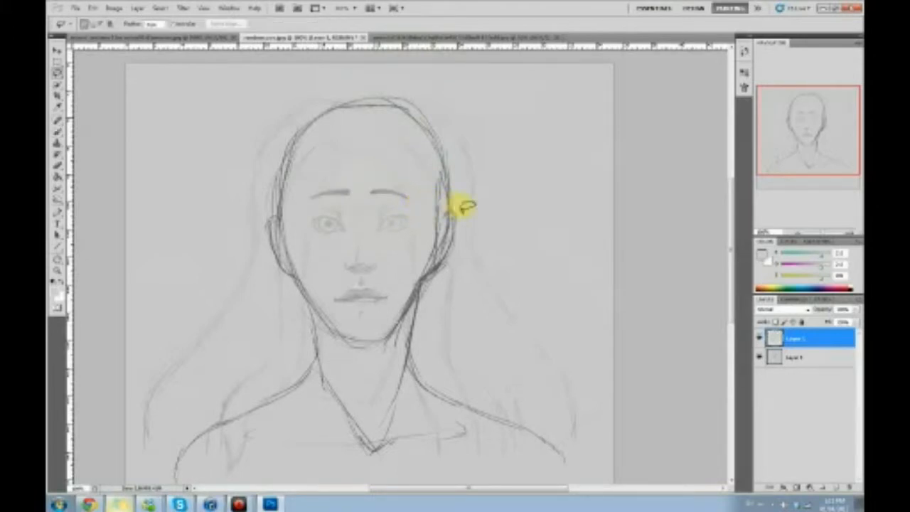
{"action": "left_click_drag", "start_coordinate": [379, 179], "coordinate": [358, 187]}
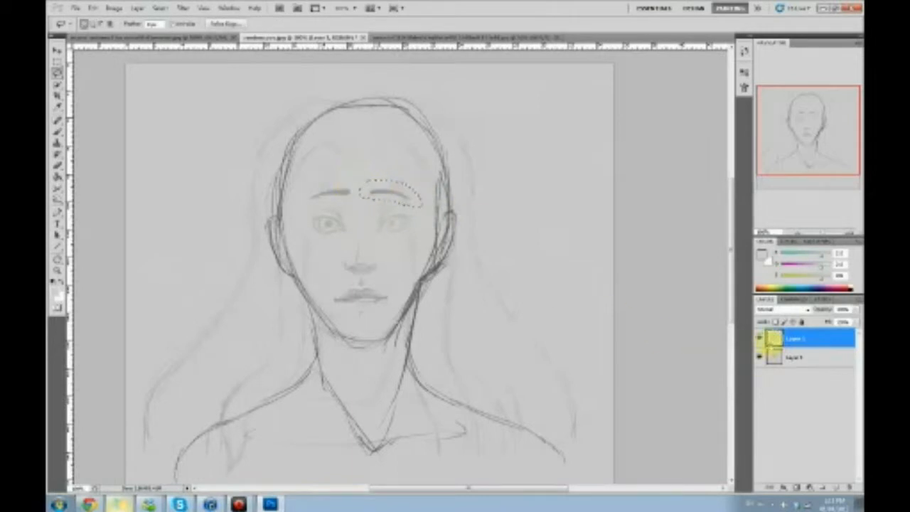
{"action": "right_click", "coordinate": [810, 339]}
{"action": "left_click", "coordinate": [814, 300]}
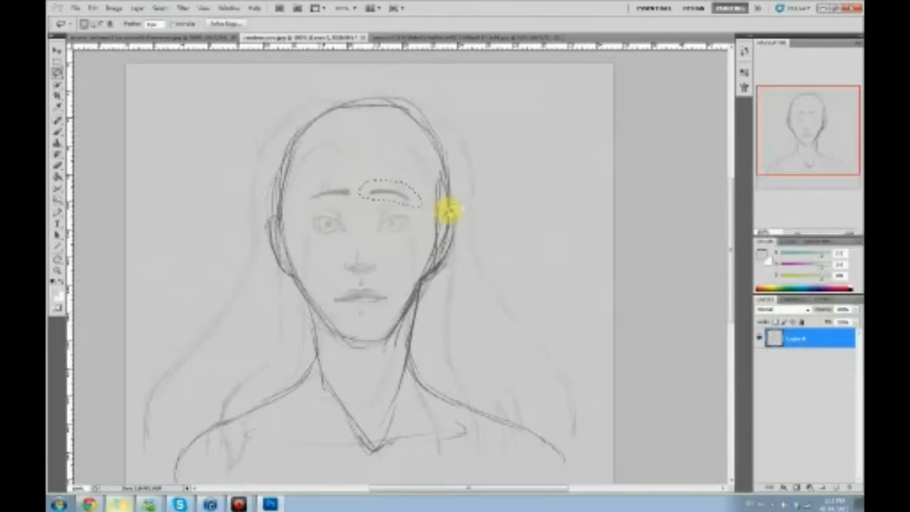
{"action": "key", "text": "b"}
{"action": "key", "text": "v"}
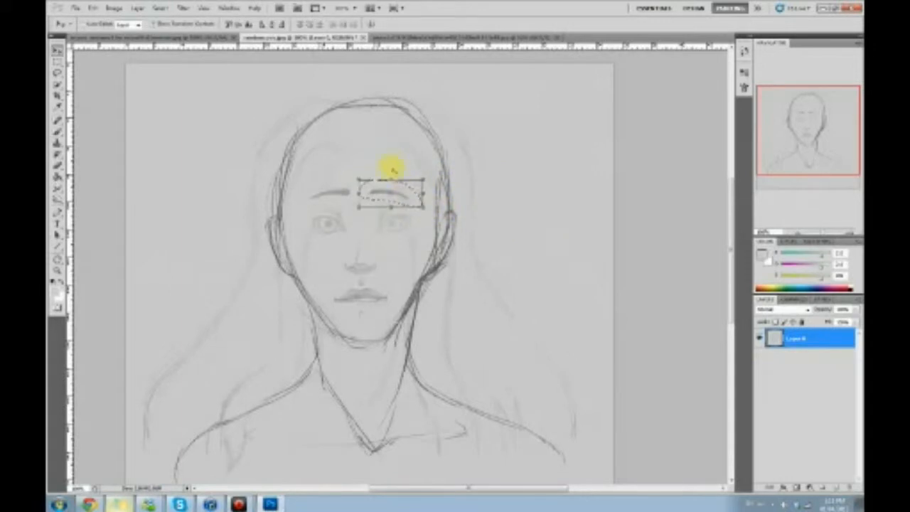
Add a new layer beneath the sketch, drop the eyebrow selection, and fill the lower layer with light background grey
{"action": "left_click", "coordinate": [833, 489]}
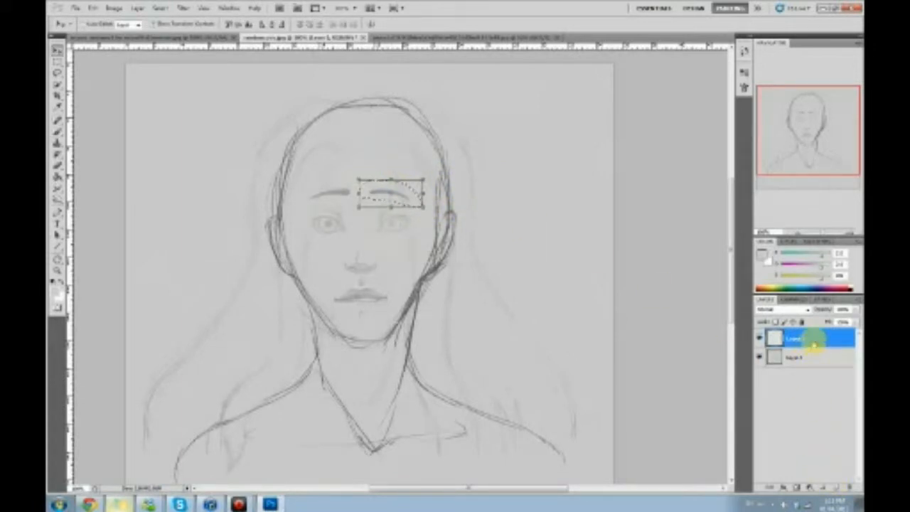
{"action": "left_click", "coordinate": [814, 357]}
{"action": "key", "text": "l"}
{"action": "key", "text": "m"}
{"action": "right_click", "coordinate": [384, 192]}
{"action": "left_click", "coordinate": [414, 201]}
{"action": "key", "text": "g"}
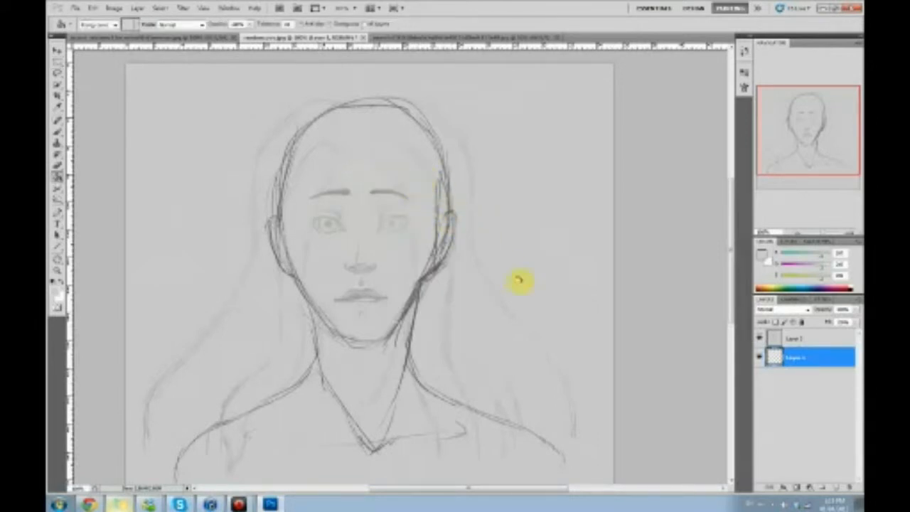
Lasso the right-hand eyebrow on the sketch layer, then move it slightly lower and tilt its outer end upward
{"action": "left_click", "coordinate": [820, 339]}
{"action": "key", "text": "l"}
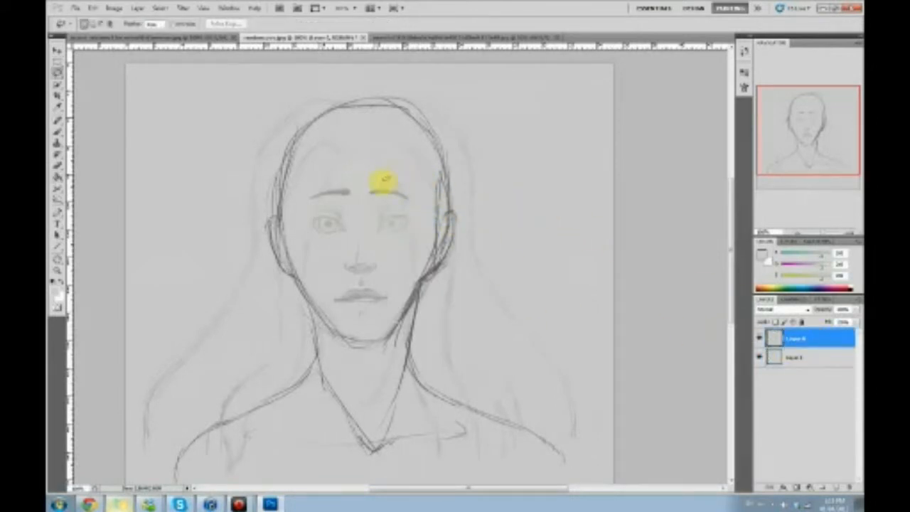
{"action": "key", "text": "v"}
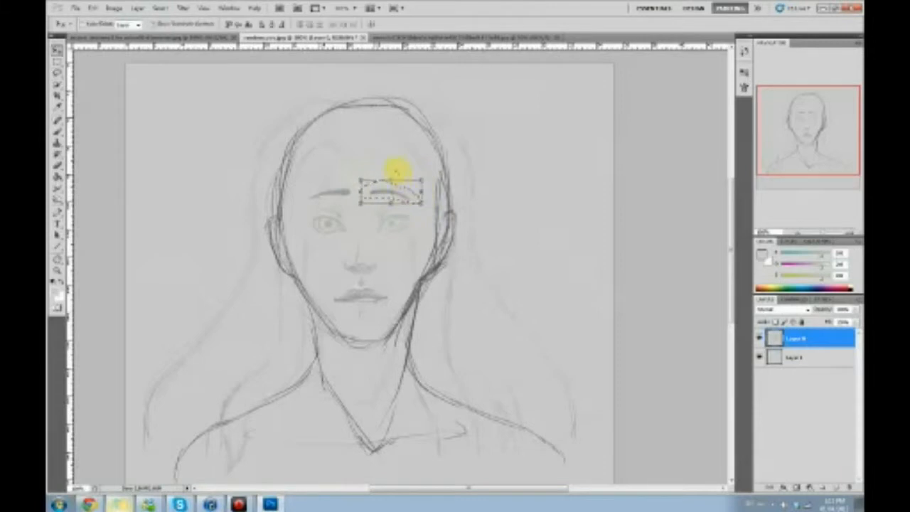
{"action": "mouse_move", "coordinate": [391, 172]}
{"action": "left_mouse_down"}
{"action": "mouse_move", "coordinate": [405, 182]}
{"action": "mouse_move", "coordinate": [386, 174]}
{"action": "left_mouse_up"}
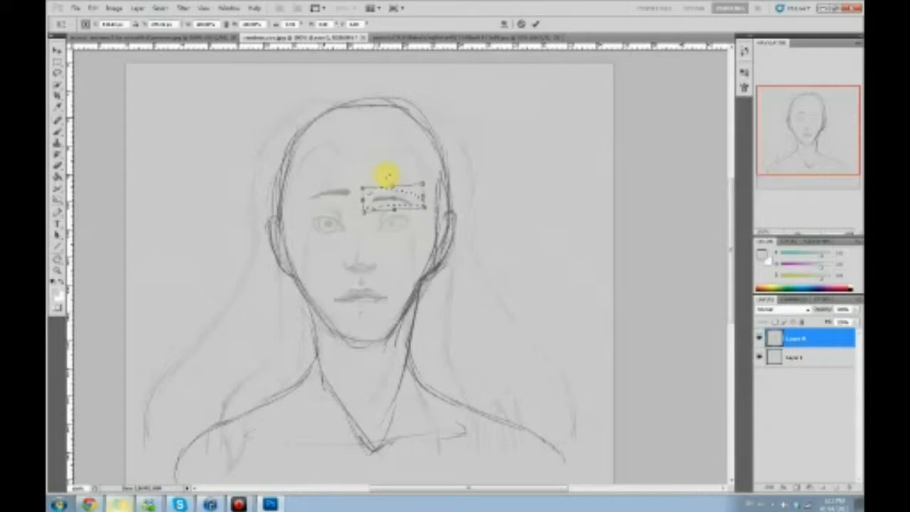
{"action": "left_click", "coordinate": [535, 23]}
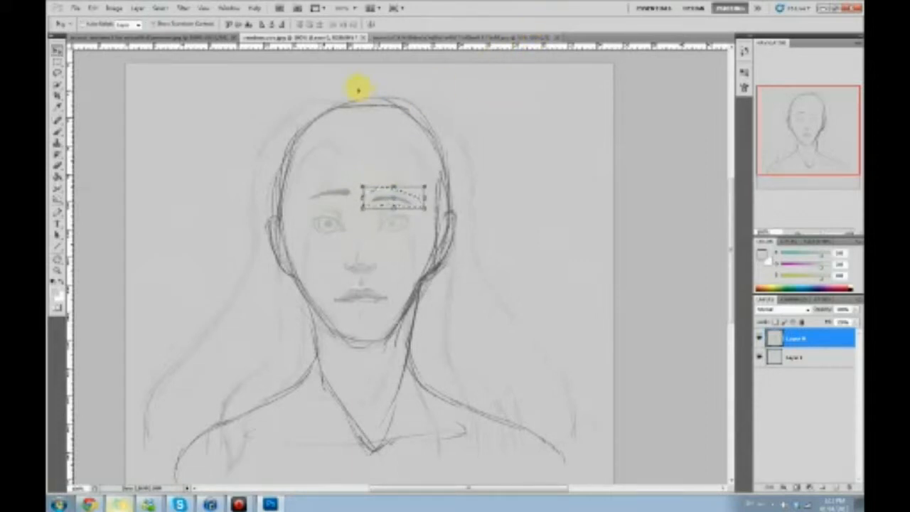
Lasso the left-hand eyebrow, lower and tilt it to match the other one, and clear the selection
{"action": "key", "text": "l"}
{"action": "mouse_move", "coordinate": [352, 175]}
{"action": "left_mouse_down"}
{"action": "mouse_move", "coordinate": [303, 195]}
{"action": "mouse_move", "coordinate": [351, 197]}
{"action": "mouse_move", "coordinate": [350, 173]}
{"action": "mouse_move", "coordinate": [349, 199]}
{"action": "mouse_move", "coordinate": [355, 172]}
{"action": "left_mouse_up"}
{"action": "key", "text": "v"}
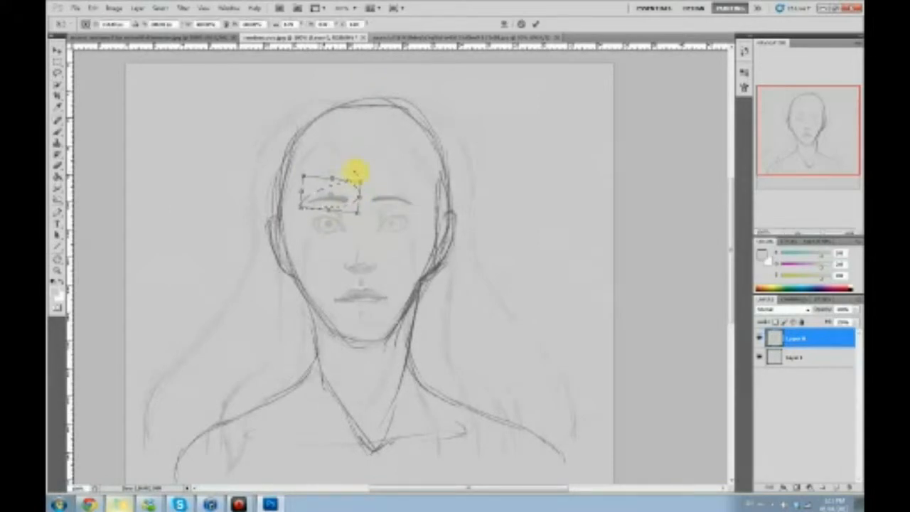
{"action": "left_click", "coordinate": [536, 24]}
{"action": "key", "text": "m"}
{"action": "right_click", "coordinate": [369, 224]}
{"action": "left_click", "coordinate": [393, 229]}
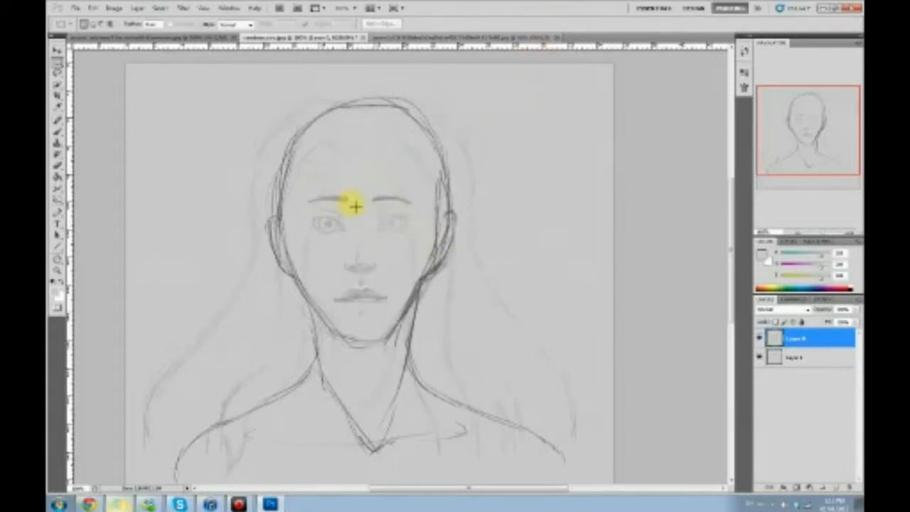
Thin and soften both eyebrows with brush strokes in grey tones sampled from the brows and surrounding skin
{"action": "key", "text": "e"}
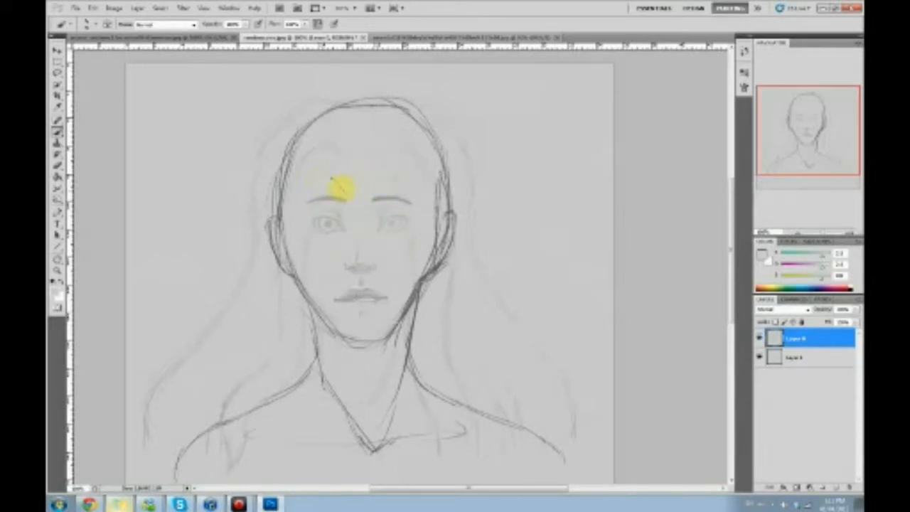
{"action": "left_click_drag", "start_coordinate": [375, 198], "coordinate": [406, 202]}
{"action": "left_click", "coordinate": [388, 135], "text": "alt"}
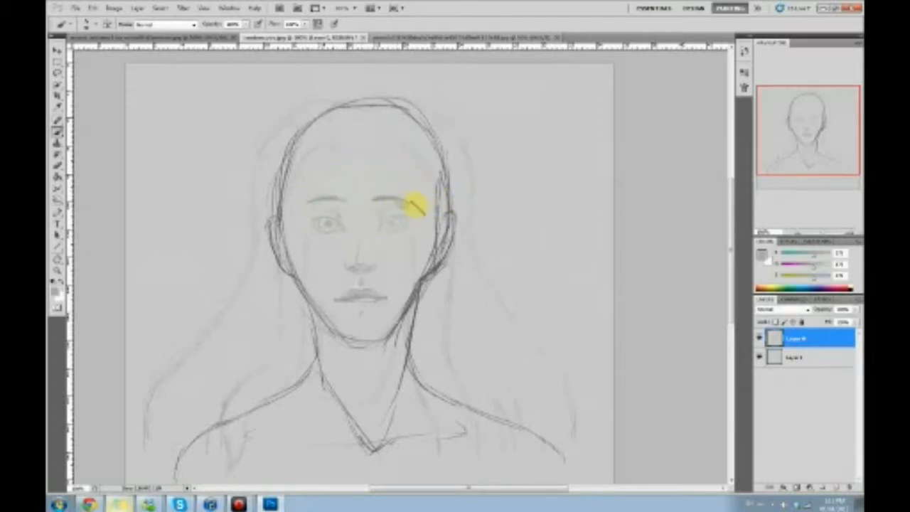
{"action": "left_click", "coordinate": [399, 204], "text": "alt"}
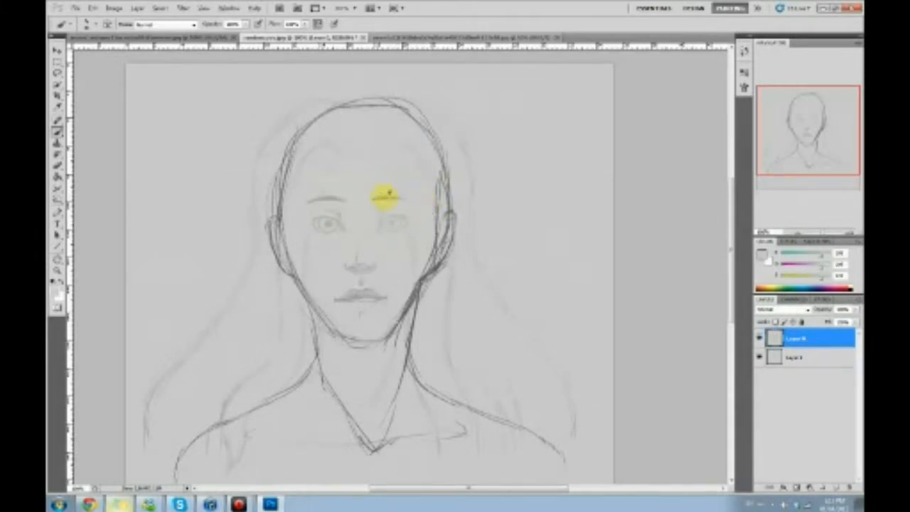
{"action": "left_click", "coordinate": [384, 198], "text": "alt"}
{"action": "left_click", "coordinate": [325, 205], "text": "alt"}
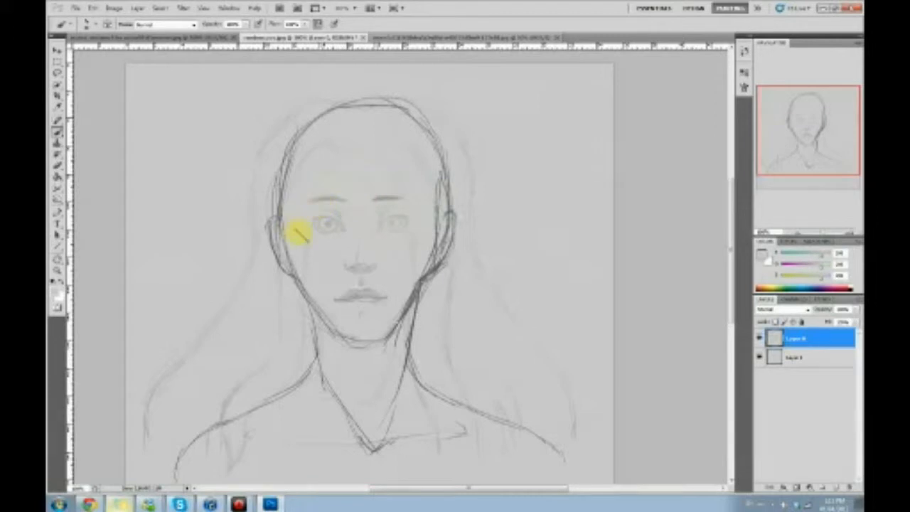
Redraw the right-hand eye in sampled dark grey, shaping its lids, crease and iris and softening the inner corner
{"action": "left_click", "coordinate": [424, 265], "text": "alt"}
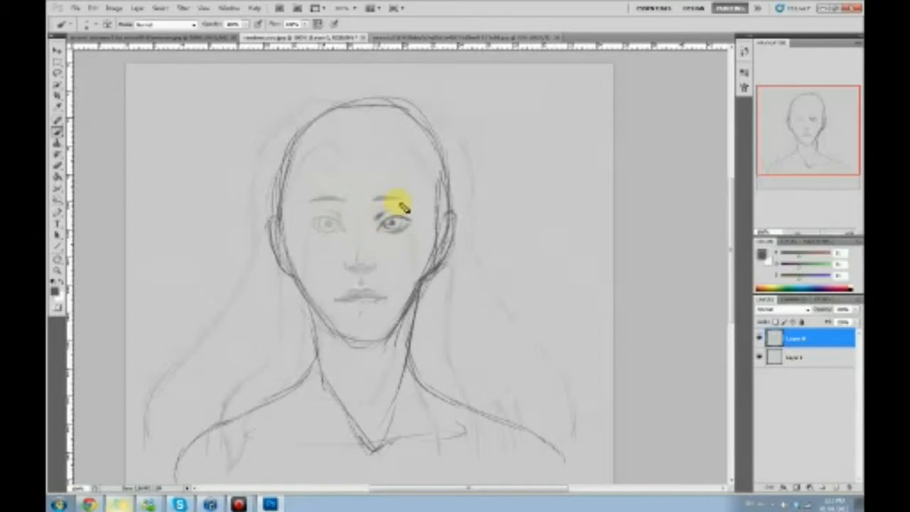
{"action": "left_click", "coordinate": [389, 213], "text": "alt"}
{"action": "left_click_drag", "start_coordinate": [382, 216], "coordinate": [374, 228]}
{"action": "left_click", "coordinate": [376, 222], "text": "alt"}
{"action": "mouse_move", "coordinate": [376, 224]}
{"action": "left_mouse_down"}
{"action": "mouse_move", "coordinate": [386, 213]}
{"action": "mouse_move", "coordinate": [402, 217]}
{"action": "left_mouse_up"}
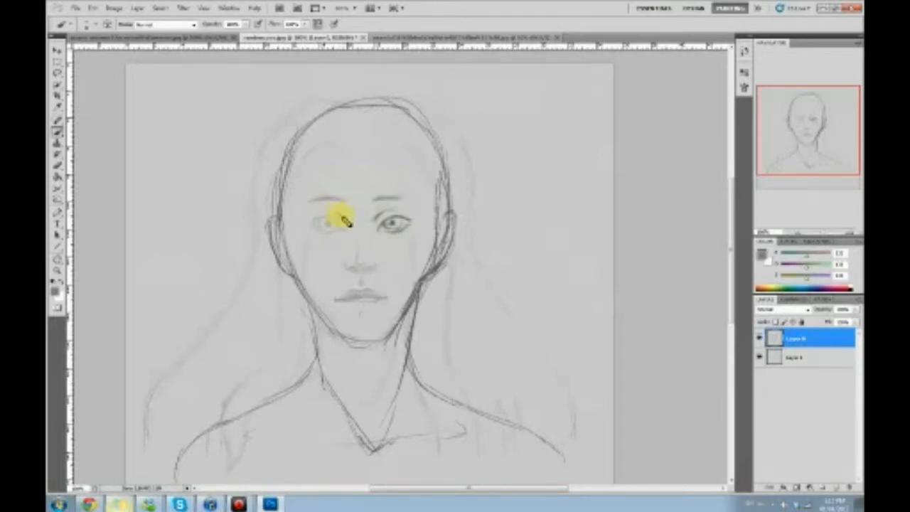
Rework the left-hand eye's upper lid in light grey, and undo the trial shading along the left side of the face
{"action": "key", "text": "x"}
{"action": "mouse_move", "coordinate": [331, 215]}
{"action": "left_mouse_down"}
{"action": "mouse_move", "coordinate": [301, 211]}
{"action": "mouse_move", "coordinate": [325, 208]}
{"action": "left_mouse_up"}
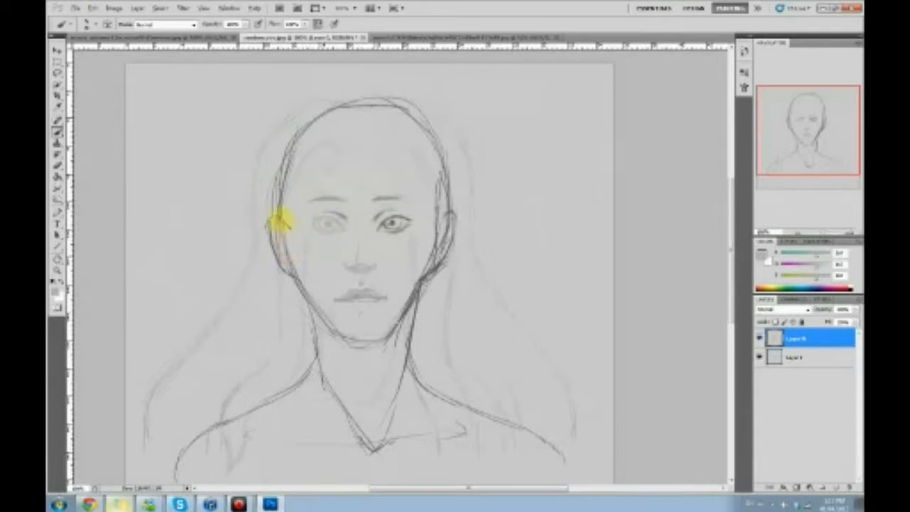
{"action": "mouse_move", "coordinate": [284, 229]}
{"action": "left_mouse_down"}
{"action": "mouse_move", "coordinate": [295, 280]}
{"action": "mouse_move", "coordinate": [300, 268]}
{"action": "mouse_move", "coordinate": [304, 288]}
{"action": "mouse_move", "coordinate": [317, 276]}
{"action": "mouse_move", "coordinate": [309, 298]}
{"action": "mouse_move", "coordinate": [326, 292]}
{"action": "mouse_move", "coordinate": [319, 315]}
{"action": "mouse_move", "coordinate": [325, 306]}
{"action": "mouse_move", "coordinate": [331, 315]}
{"action": "mouse_move", "coordinate": [297, 232]}
{"action": "mouse_move", "coordinate": [313, 262]}
{"action": "left_mouse_up"}
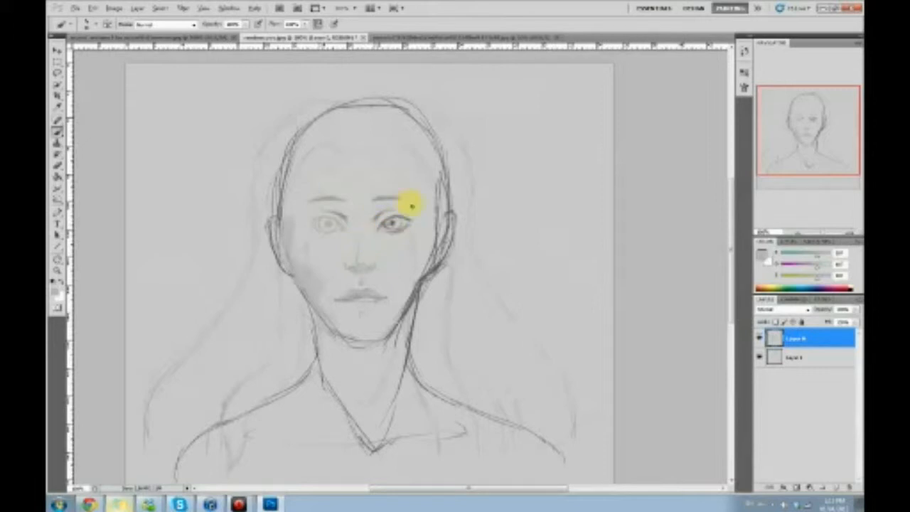
{"action": "key", "text": "ctrl+z"}
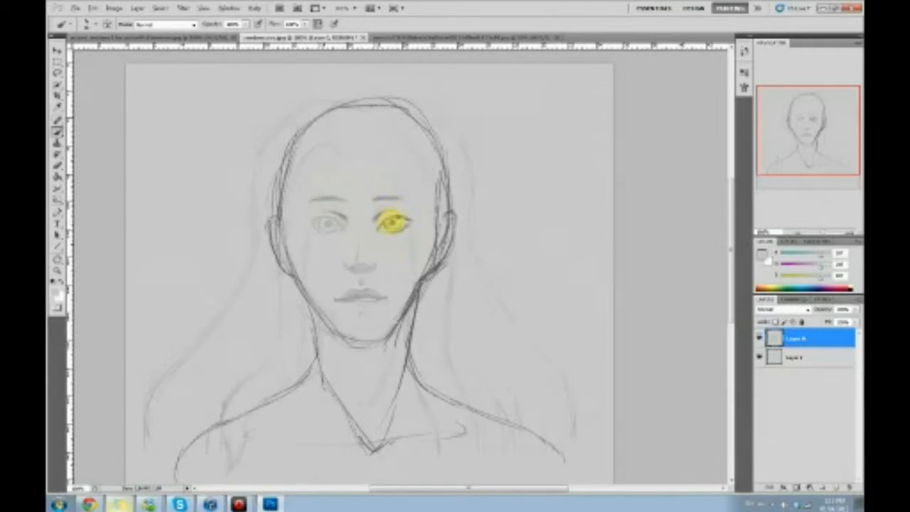
{"action": "left_click", "coordinate": [391, 221], "text": "alt"}
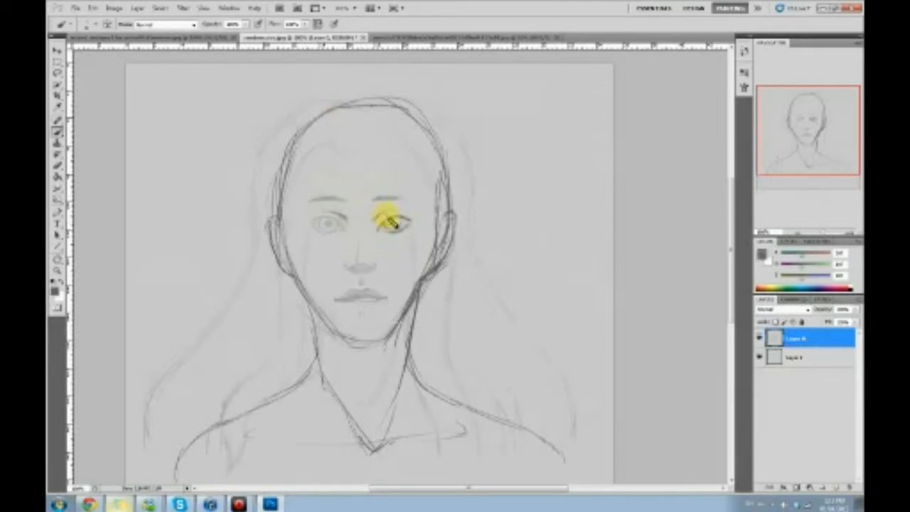
{"action": "left_click_drag", "start_coordinate": [398, 224], "coordinate": [400, 216]}
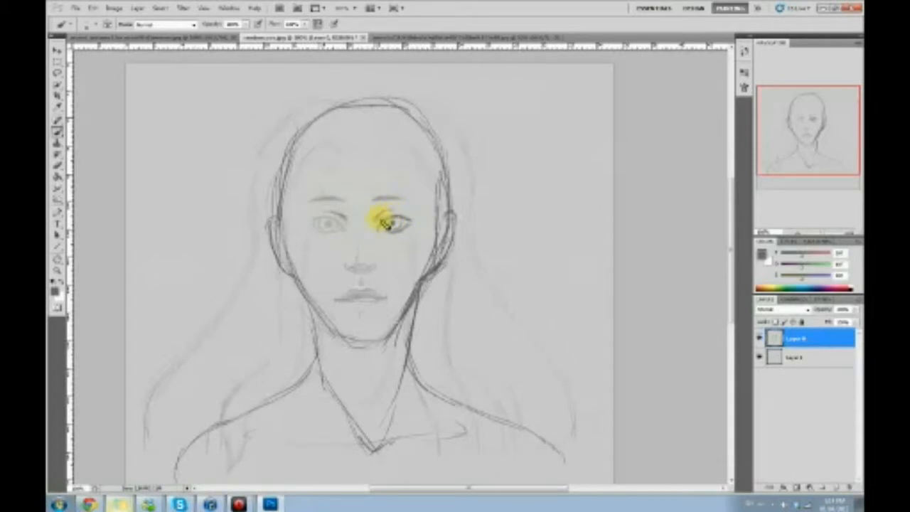
{"action": "left_click", "coordinate": [400, 207], "text": "alt"}
{"action": "mouse_move", "coordinate": [402, 199]}
{"action": "left_mouse_down"}
{"action": "mouse_move", "coordinate": [378, 226]}
{"action": "mouse_move", "coordinate": [389, 219]}
{"action": "mouse_move", "coordinate": [381, 225]}
{"action": "mouse_move", "coordinate": [368, 206]}
{"action": "mouse_move", "coordinate": [398, 214]}
{"action": "mouse_move", "coordinate": [381, 226]}
{"action": "mouse_move", "coordinate": [418, 219]}
{"action": "mouse_move", "coordinate": [404, 217]}
{"action": "mouse_move", "coordinate": [415, 235]}
{"action": "mouse_move", "coordinate": [386, 228]}
{"action": "left_mouse_up"}
{"action": "left_click", "coordinate": [364, 213], "text": "alt"}
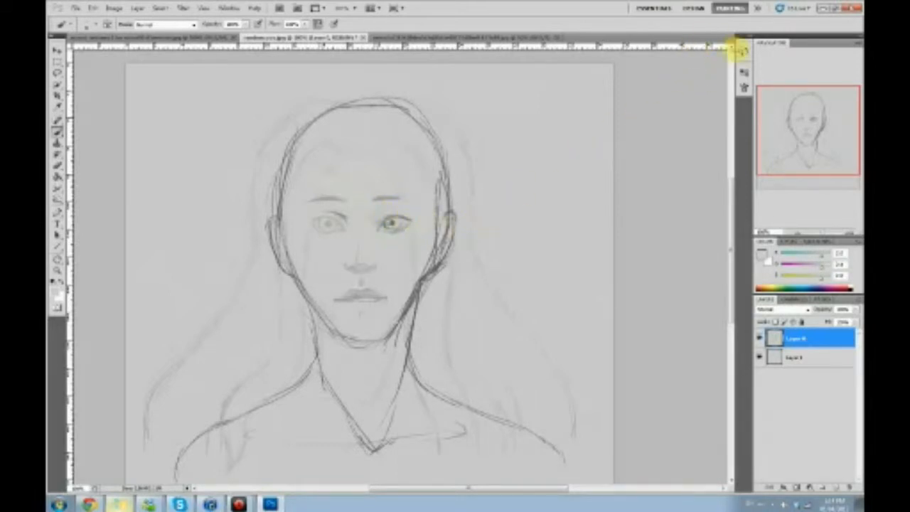
{"action": "left_click", "coordinate": [742, 51]}
{"action": "left_click", "coordinate": [660, 278]}
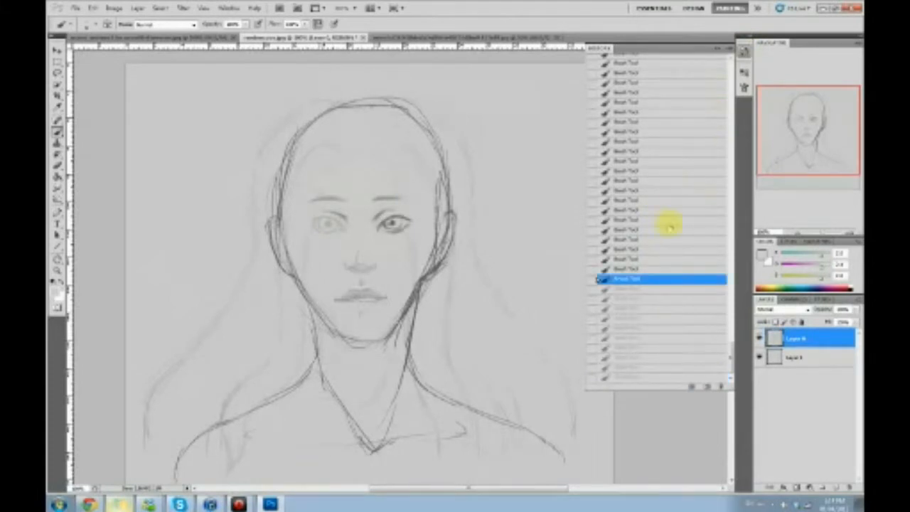
{"action": "left_click", "coordinate": [643, 289]}
{"action": "left_click", "coordinate": [654, 280]}
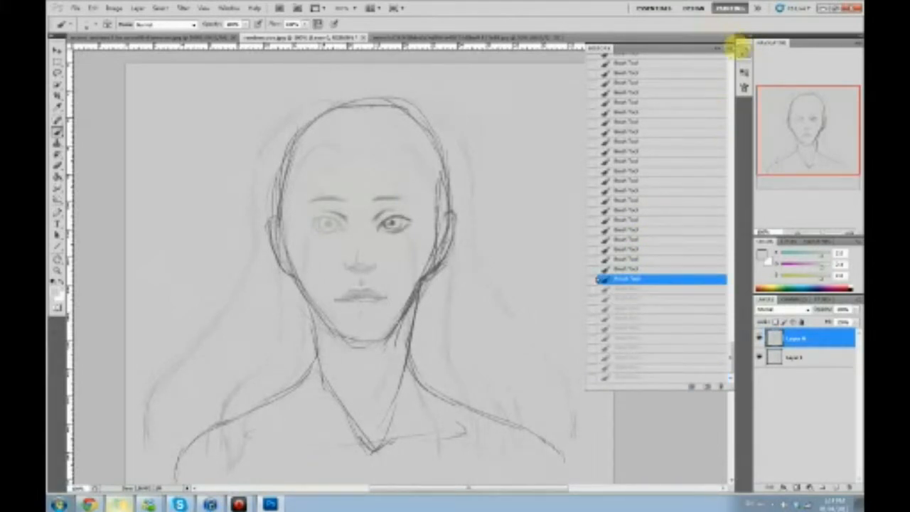
{"action": "left_click", "coordinate": [642, 268]}
{"action": "left_click", "coordinate": [642, 278]}
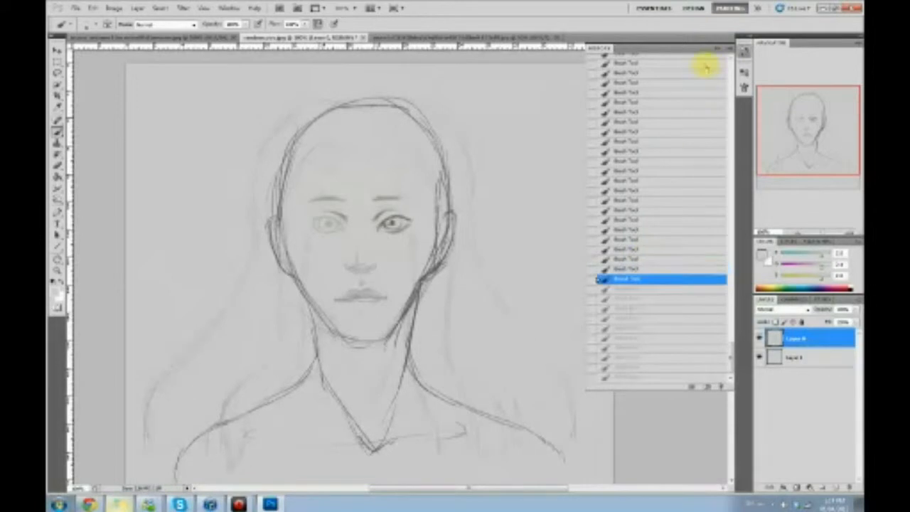
{"action": "left_click", "coordinate": [721, 46]}
Draw the left-hand eye's lids and iris in greys sampled from both eyes, and darken the right-hand iris to match
{"action": "left_click", "coordinate": [393, 222]}
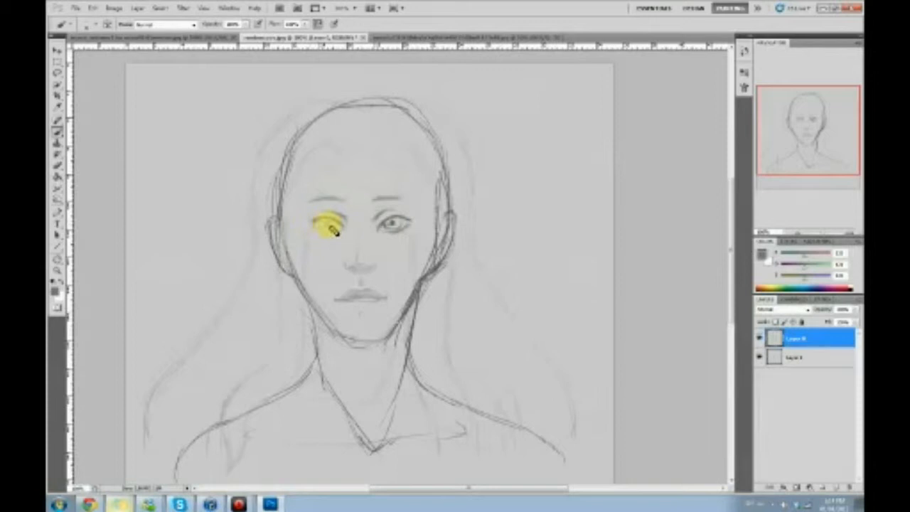
{"action": "left_click", "coordinate": [394, 223], "text": "alt"}
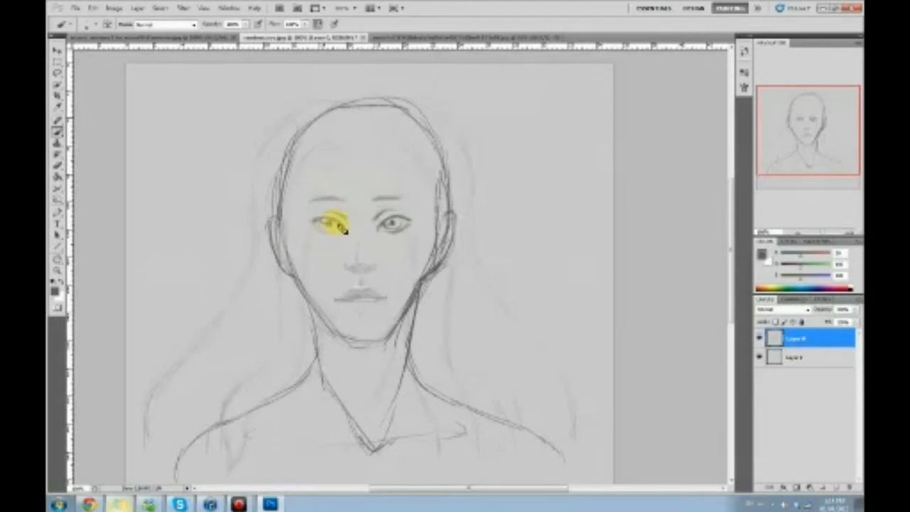
{"action": "left_click_drag", "start_coordinate": [380, 222], "coordinate": [394, 222]}
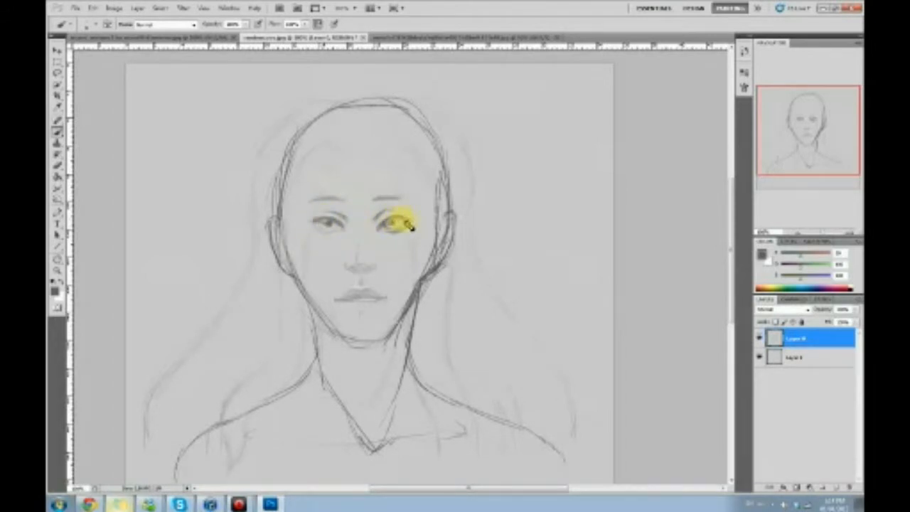
{"action": "left_click", "coordinate": [331, 224], "text": "alt"}
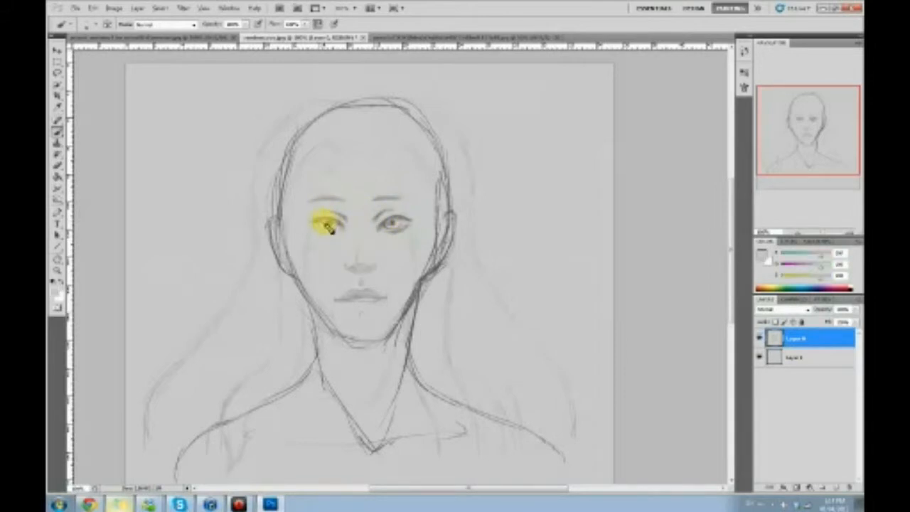
{"action": "left_click", "coordinate": [327, 225], "text": "alt"}
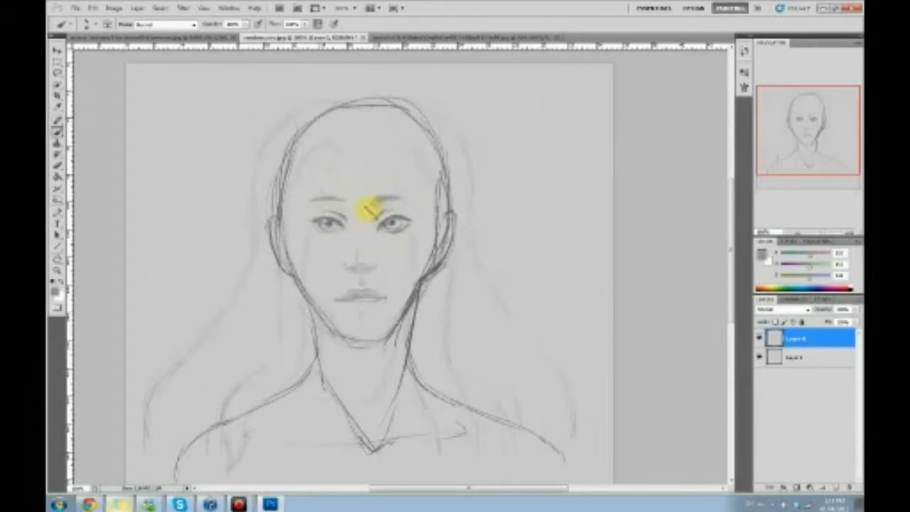
Thicken the right-hand eyebrow into a fuller arch with sampled brow grey and clean its edges with sampled skin tone
{"action": "left_click", "coordinate": [390, 202], "text": "alt"}
{"action": "left_click_drag", "start_coordinate": [386, 205], "coordinate": [367, 213]}
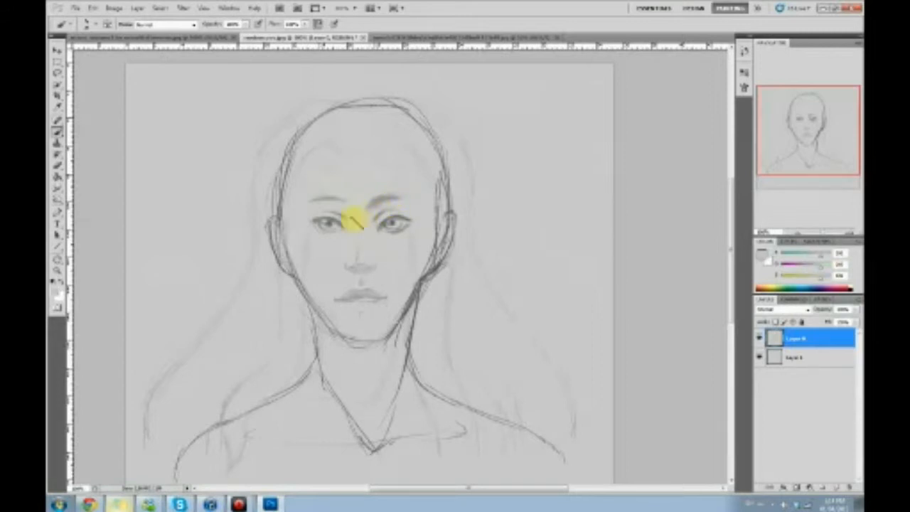
{"action": "left_click", "coordinate": [379, 194], "text": "alt"}
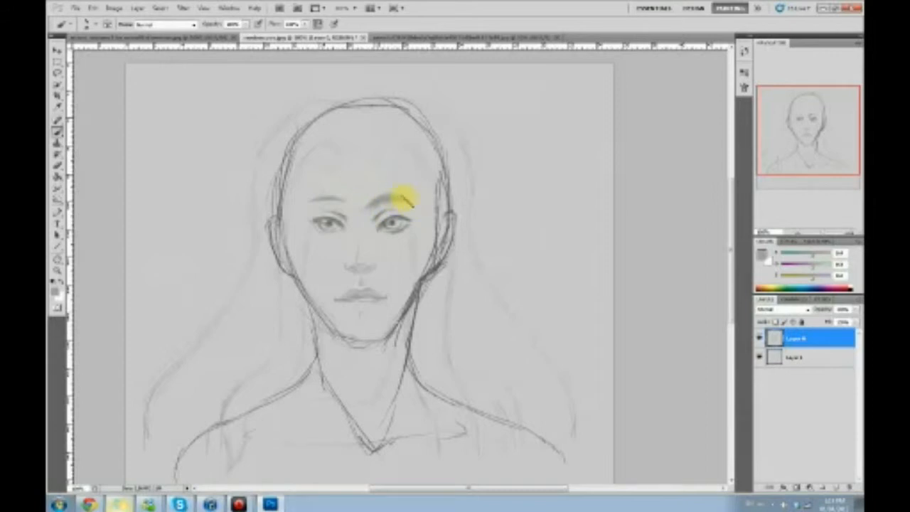
{"action": "left_click", "coordinate": [425, 202], "text": "alt"}
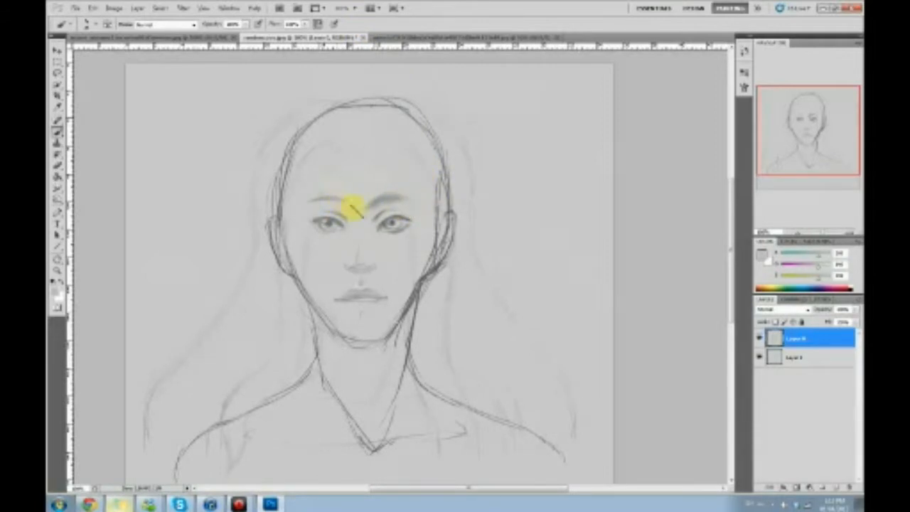
Build up the left-hand eyebrow in sampled brow grey to match the other, tidying its inner end with skin tone
{"action": "left_click", "coordinate": [325, 196], "text": "alt"}
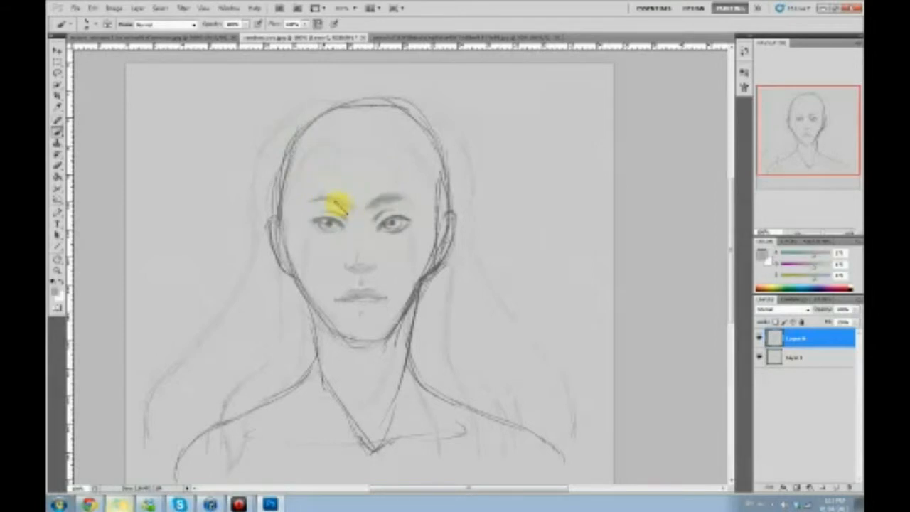
{"action": "left_click", "coordinate": [354, 203], "text": "alt"}
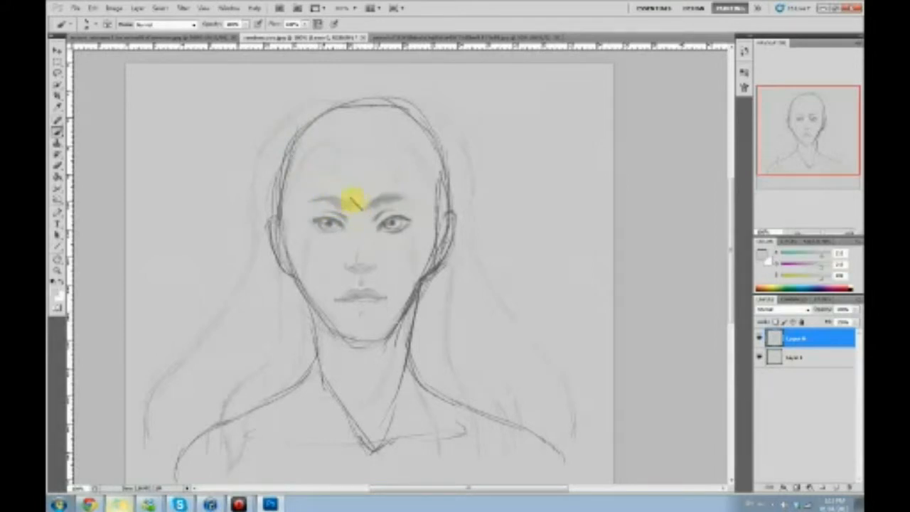
{"action": "mouse_move", "coordinate": [344, 206]}
{"action": "left_mouse_down"}
{"action": "mouse_move", "coordinate": [298, 203]}
{"action": "mouse_move", "coordinate": [326, 196]}
{"action": "mouse_move", "coordinate": [312, 205]}
{"action": "mouse_move", "coordinate": [375, 205]}
{"action": "mouse_move", "coordinate": [364, 211]}
{"action": "mouse_move", "coordinate": [359, 196]}
{"action": "mouse_move", "coordinate": [363, 214]}
{"action": "mouse_move", "coordinate": [361, 183]}
{"action": "mouse_move", "coordinate": [358, 206]}
{"action": "left_mouse_up"}
{"action": "left_click", "coordinate": [327, 198], "text": "alt"}
{"action": "left_click", "coordinate": [365, 212], "text": "alt"}
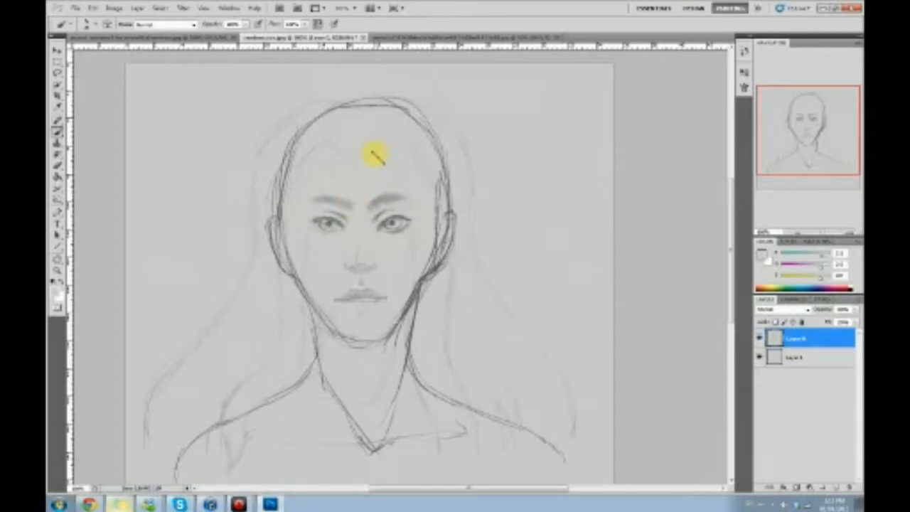
Shade the outer eyebrow ends and both eyelids in sampled brow grey, and trim the mouth corners with skin tone
{"action": "left_click", "coordinate": [310, 204], "text": "alt"}
{"action": "mouse_move", "coordinate": [314, 200]}
{"action": "left_mouse_down"}
{"action": "mouse_move", "coordinate": [339, 209]}
{"action": "mouse_move", "coordinate": [409, 199]}
{"action": "mouse_move", "coordinate": [413, 190]}
{"action": "mouse_move", "coordinate": [366, 165]}
{"action": "mouse_move", "coordinate": [427, 178]}
{"action": "mouse_move", "coordinate": [430, 199]}
{"action": "left_mouse_up"}
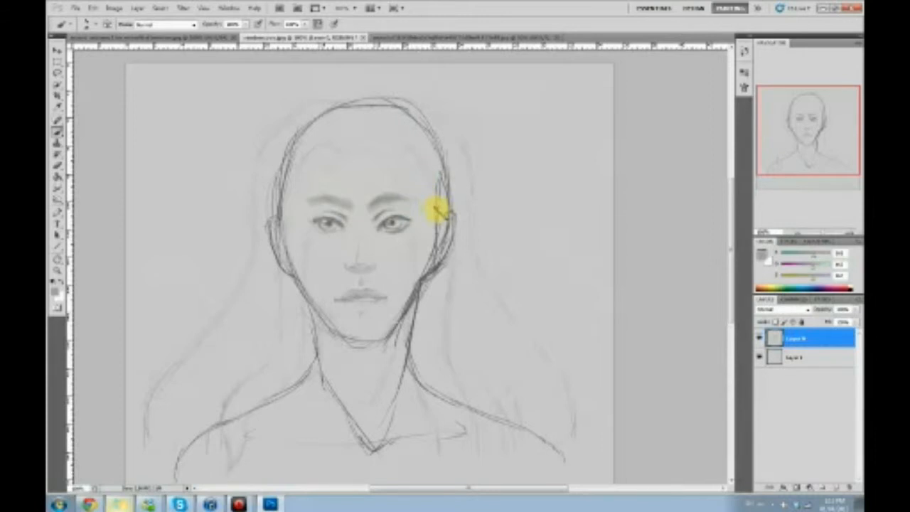
{"action": "left_click_drag", "start_coordinate": [406, 217], "coordinate": [396, 216]}
{"action": "mouse_move", "coordinate": [331, 213]}
{"action": "left_mouse_down"}
{"action": "mouse_move", "coordinate": [321, 218]}
{"action": "mouse_move", "coordinate": [412, 230]}
{"action": "left_mouse_up"}
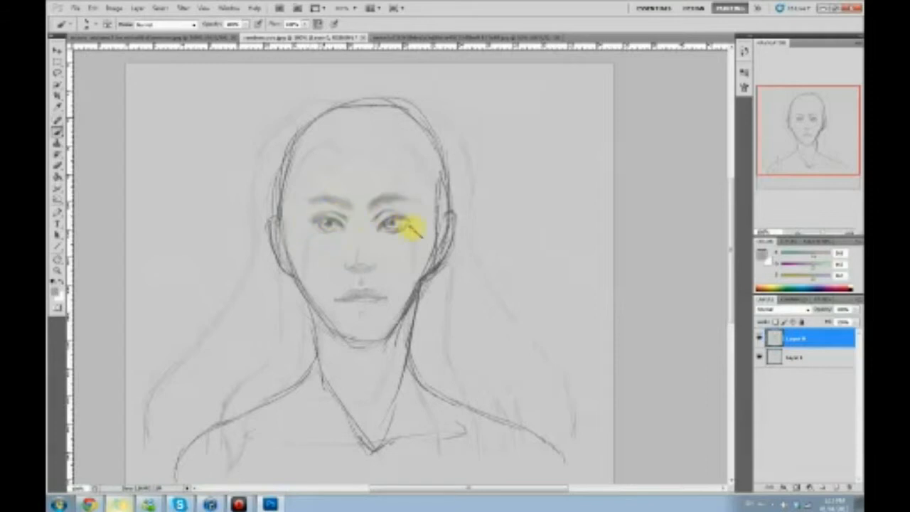
{"action": "left_click", "coordinate": [334, 300], "text": "alt"}
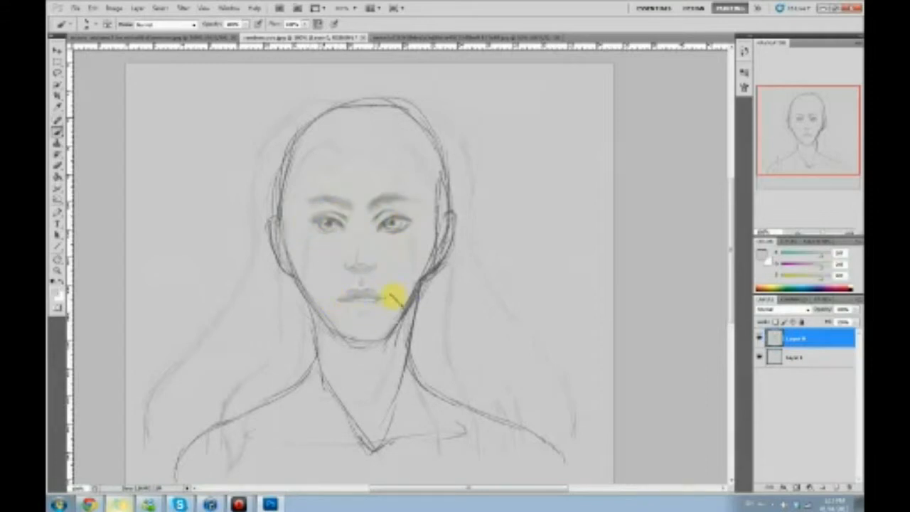
Choose a darker grey than the iris tone and deepen the pupils and lid lines of both eyes
{"action": "left_click", "coordinate": [396, 220], "text": "alt"}
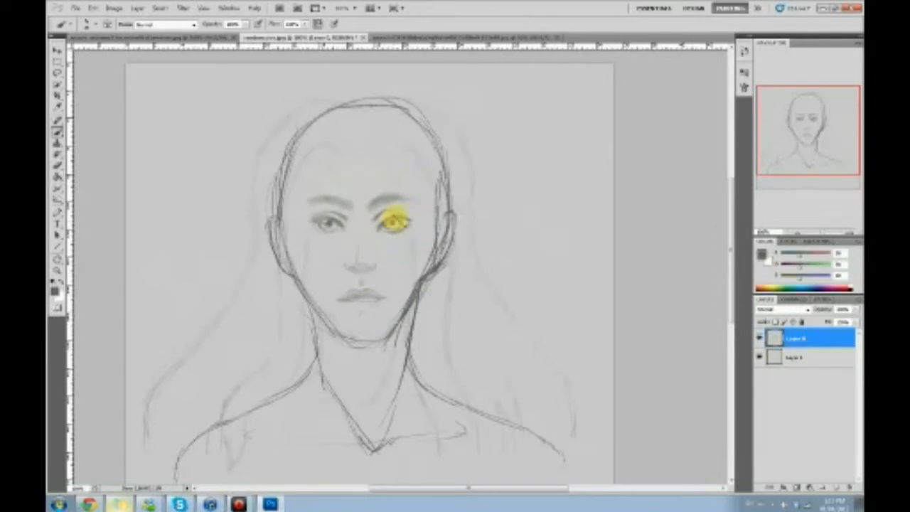
{"action": "left_click", "coordinate": [763, 256]}
{"action": "left_click_drag", "start_coordinate": [636, 303], "coordinate": [570, 359]}
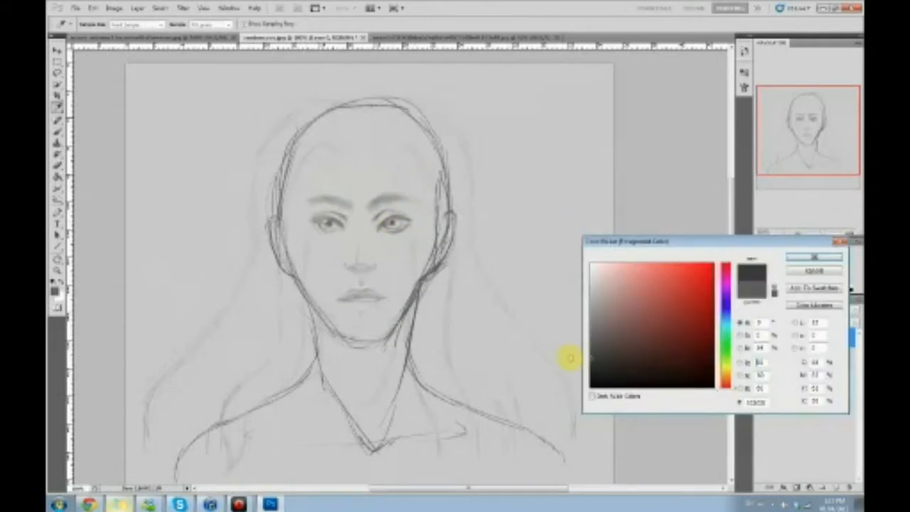
{"action": "left_click", "coordinate": [804, 258]}
{"action": "mouse_move", "coordinate": [396, 221]}
{"action": "left_mouse_down"}
{"action": "mouse_move", "coordinate": [378, 226]}
{"action": "mouse_move", "coordinate": [406, 220]}
{"action": "left_mouse_up"}
{"action": "mouse_move", "coordinate": [350, 225]}
{"action": "left_mouse_down"}
{"action": "mouse_move", "coordinate": [323, 222]}
{"action": "mouse_move", "coordinate": [341, 230]}
{"action": "left_mouse_up"}
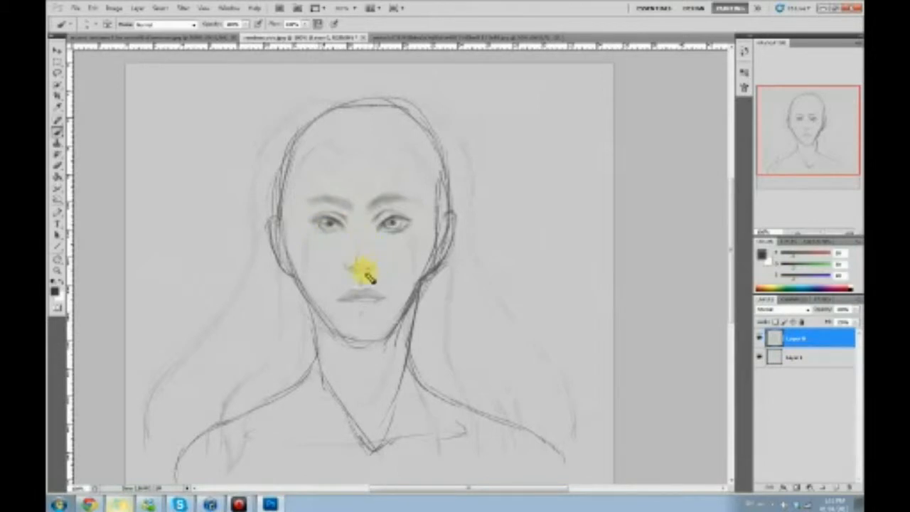
Darken the nostrils and the line between the lips, refining the lips with greys sampled from the mouth
{"action": "mouse_move", "coordinate": [358, 275]}
{"action": "left_mouse_down"}
{"action": "mouse_move", "coordinate": [390, 303]}
{"action": "mouse_move", "coordinate": [339, 299]}
{"action": "mouse_move", "coordinate": [358, 311]}
{"action": "mouse_move", "coordinate": [357, 291]}
{"action": "mouse_move", "coordinate": [380, 299]}
{"action": "mouse_move", "coordinate": [343, 304]}
{"action": "left_mouse_up"}
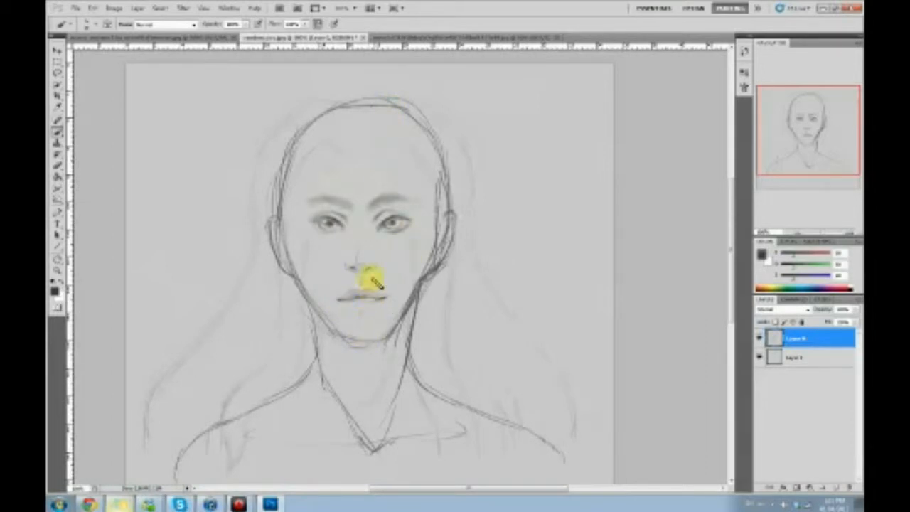
{"action": "left_click", "coordinate": [364, 299], "text": "alt"}
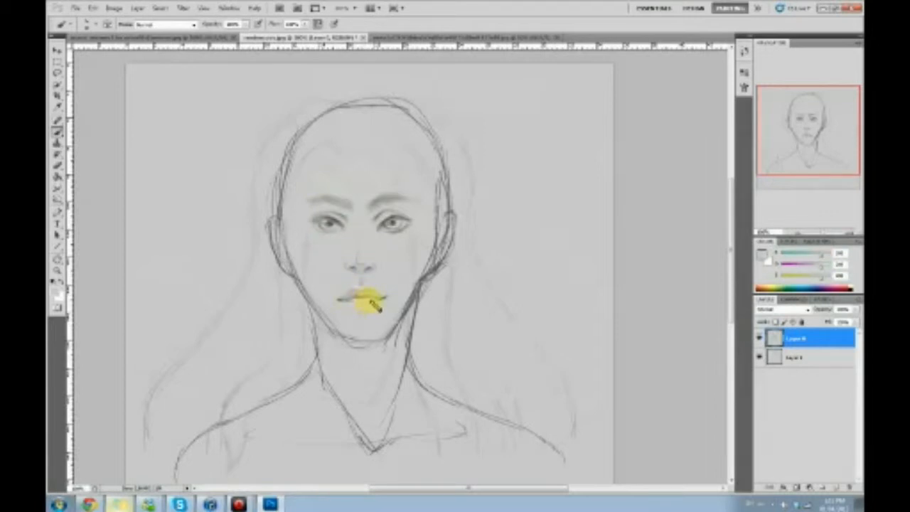
{"action": "left_click", "coordinate": [359, 297], "text": "alt"}
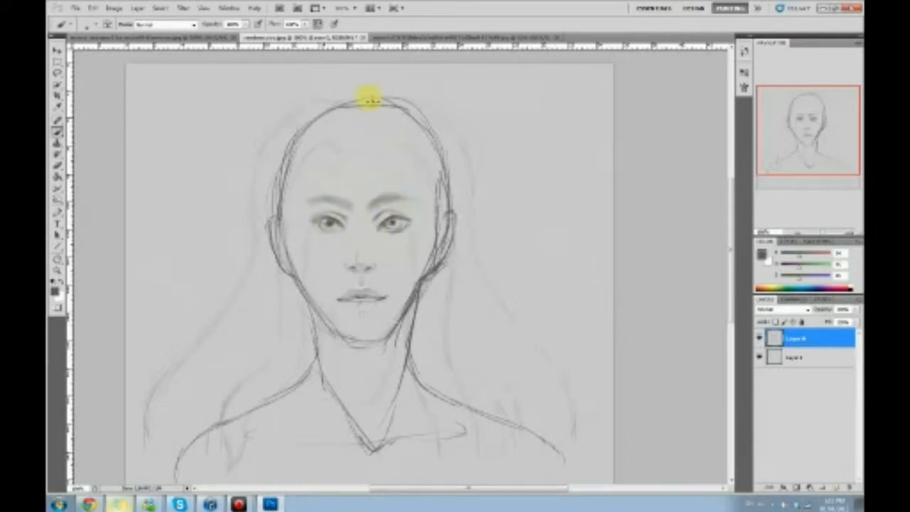
{"action": "key", "text": "x"}
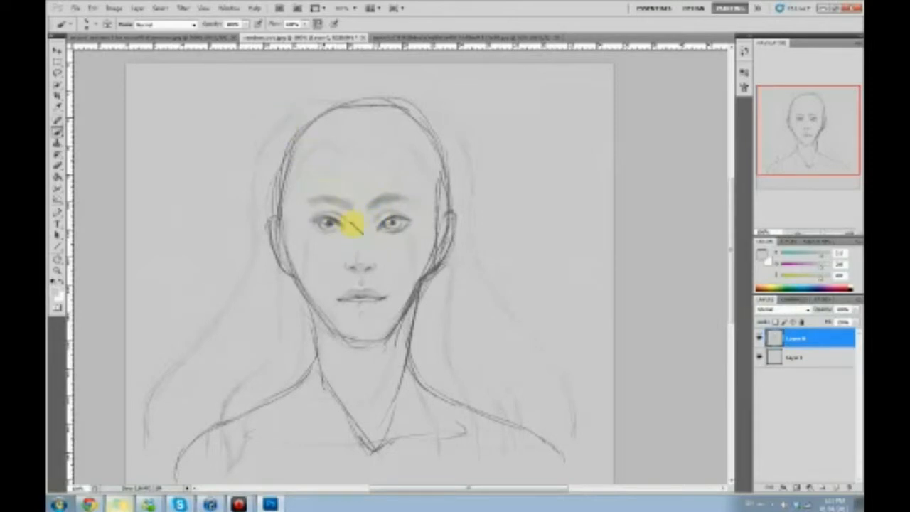
Strengthen the left-hand eye's outer lid in sampled dark grey and refill the eyebrow above it in brow grey
{"action": "left_click", "coordinate": [393, 217], "text": "alt"}
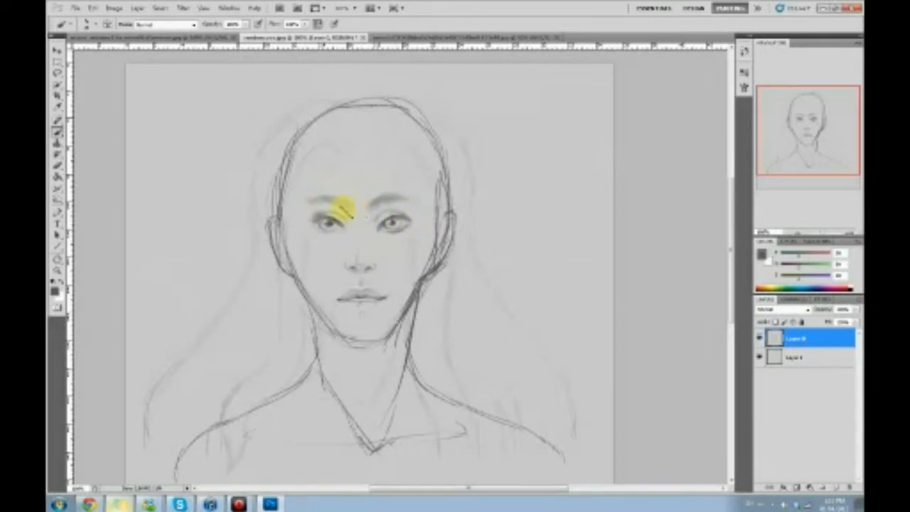
{"action": "left_click", "coordinate": [315, 204], "text": "alt"}
{"action": "left_click", "coordinate": [319, 199], "text": "alt"}
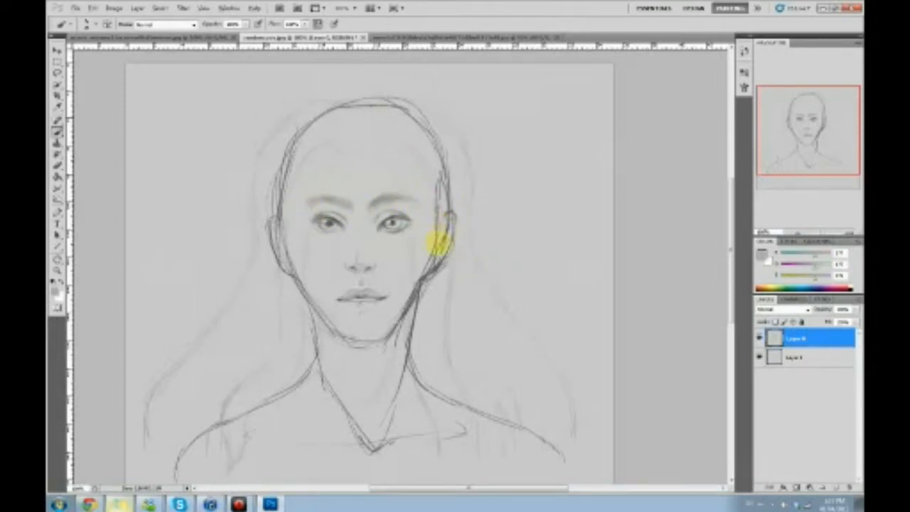
Paint out the faint leftover lines on both cheeks and tidy the inner eyebrow ends with sampled tones
{"action": "left_click", "coordinate": [407, 250], "text": "alt"}
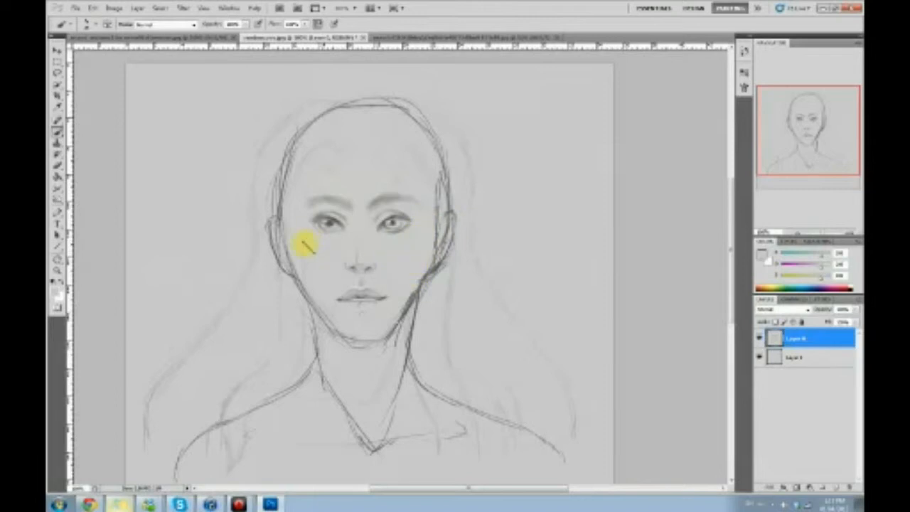
{"action": "left_click", "coordinate": [355, 201], "text": "alt"}
{"action": "left_click", "coordinate": [366, 201], "text": "alt"}
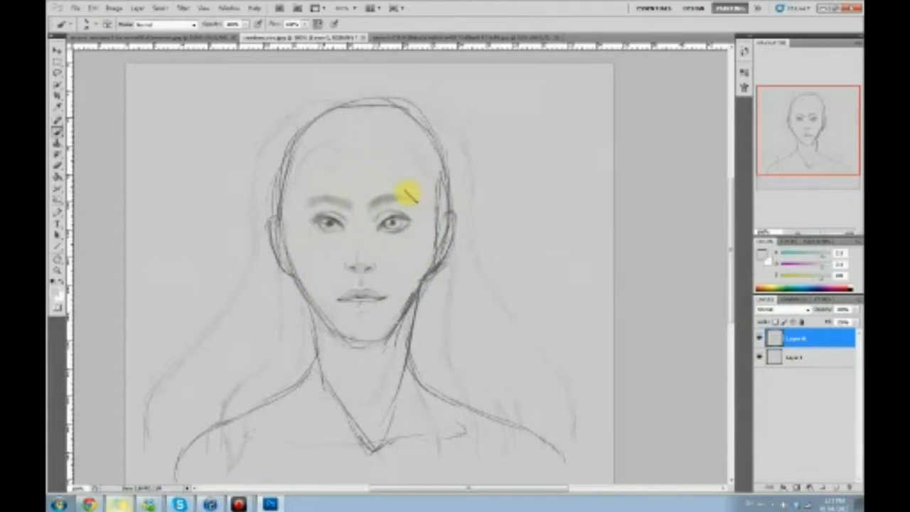
Shade the sides of the nose bridge, the underside of the nose and the areas under both eyes in sampled greys
{"action": "left_click", "coordinate": [374, 221], "text": "alt"}
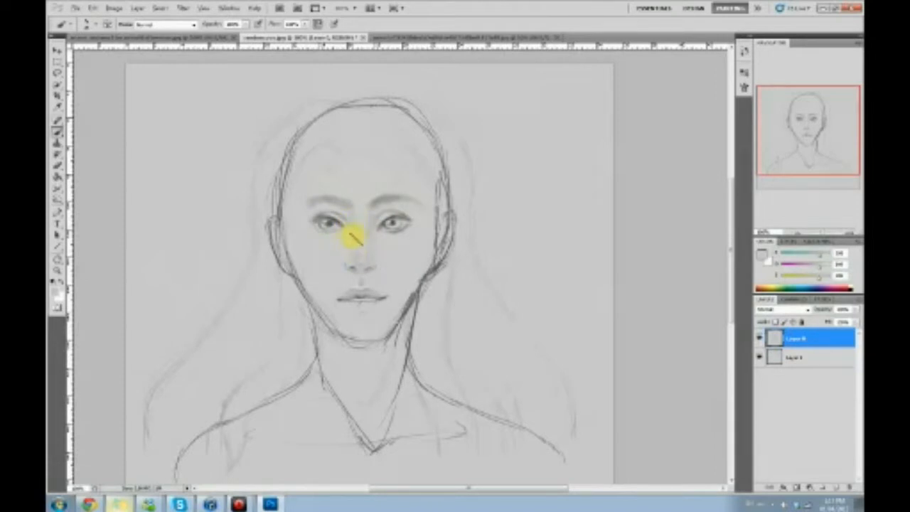
{"action": "left_click", "coordinate": [354, 267], "text": "alt"}
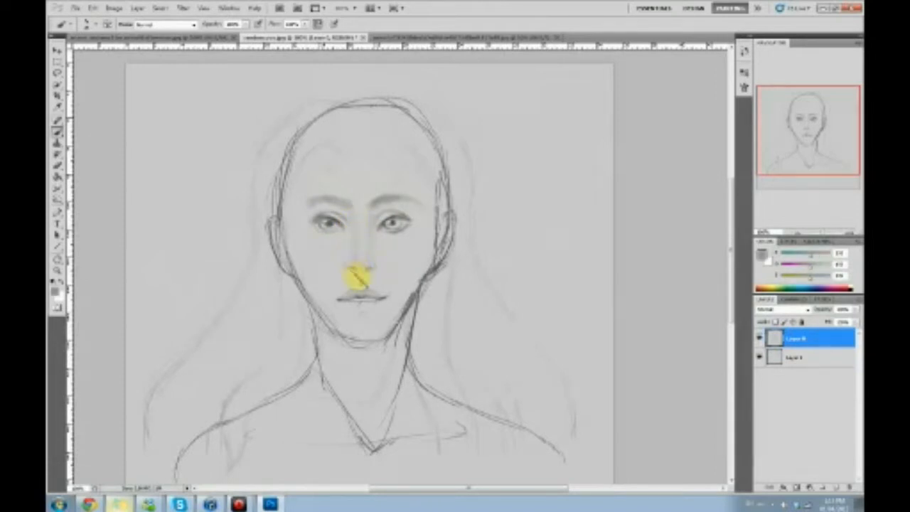
{"action": "left_click_drag", "start_coordinate": [364, 268], "coordinate": [365, 264]}
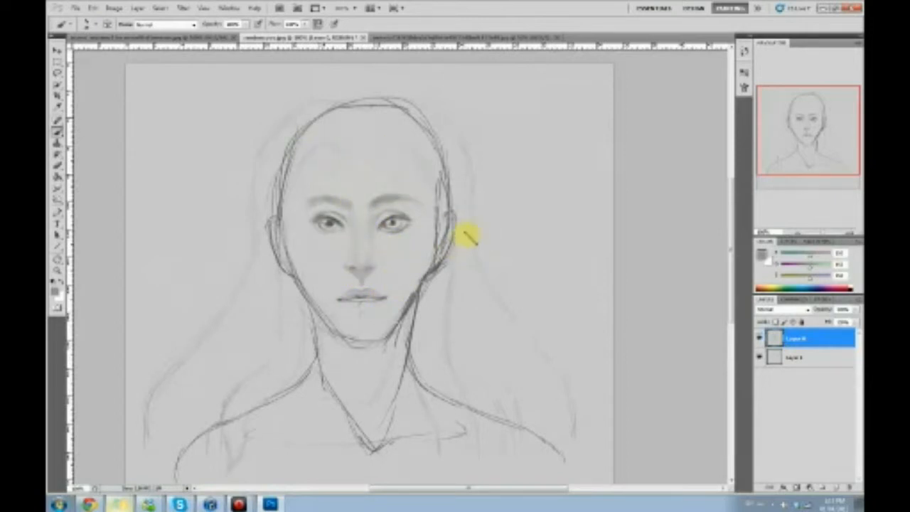
{"action": "mouse_move", "coordinate": [761, 233]}
{"action": "left_mouse_down"}
{"action": "mouse_move", "coordinate": [762, 150]}
{"action": "mouse_move", "coordinate": [775, 236]}
{"action": "left_mouse_up"}
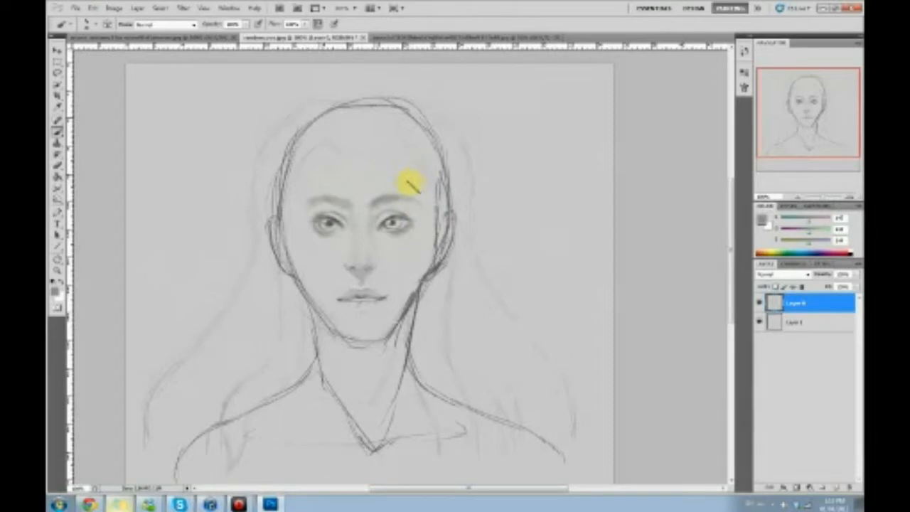
Round off the outer ends of both eyebrows with sampled forehead and brow tones
{"action": "left_click", "coordinate": [312, 186], "text": "alt"}
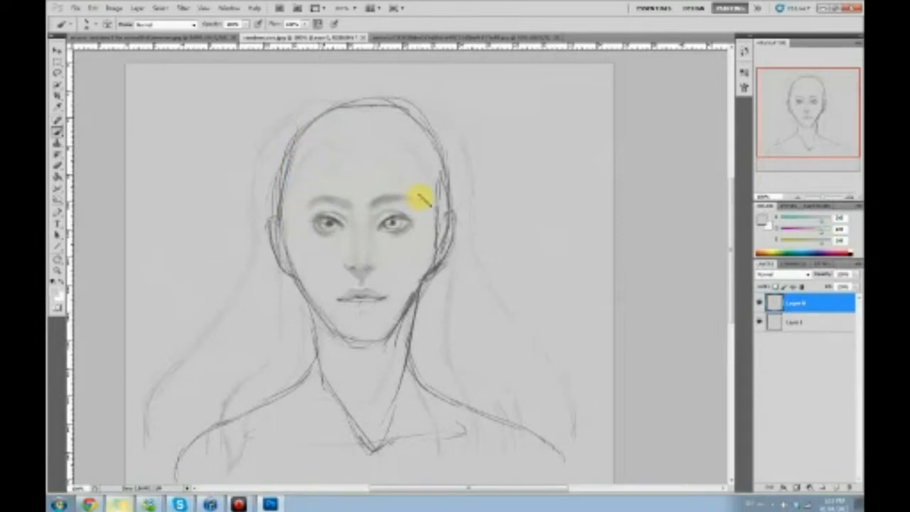
{"action": "left_click", "coordinate": [396, 197], "text": "alt"}
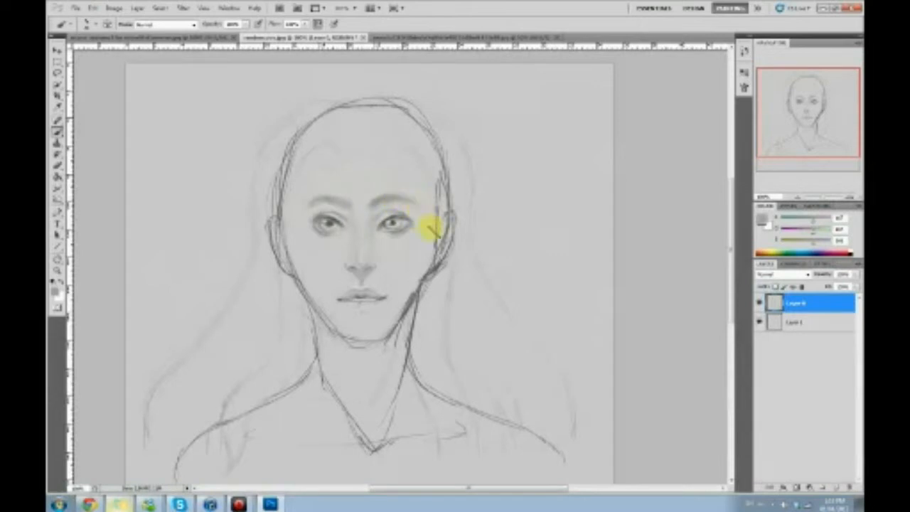
{"action": "left_click", "coordinate": [346, 204], "text": "alt"}
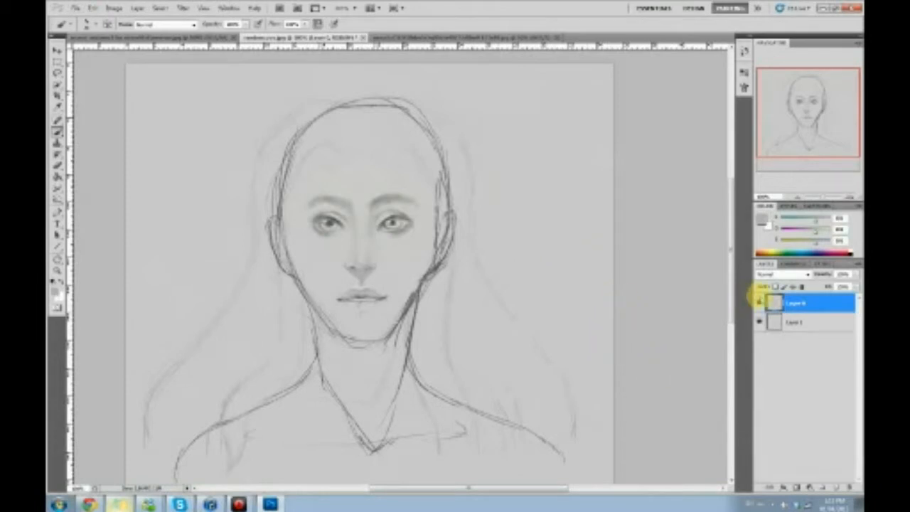
Merge the top layer into the sketch layer below and lower the image's lightness slightly with Hue/Saturation
{"action": "right_click", "coordinate": [818, 302]}
{"action": "left_click", "coordinate": [803, 273]}
{"action": "key", "text": "ctrl+u"}
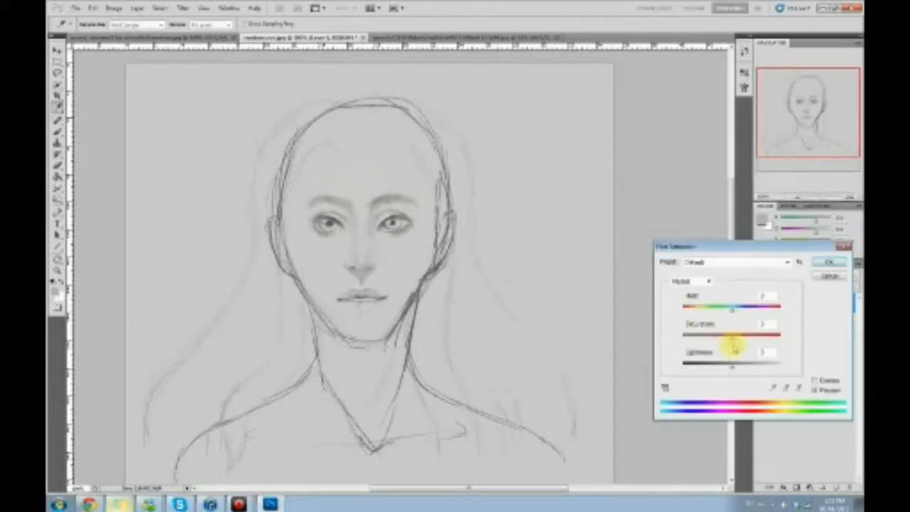
{"action": "left_click_drag", "start_coordinate": [732, 368], "coordinate": [726, 368]}
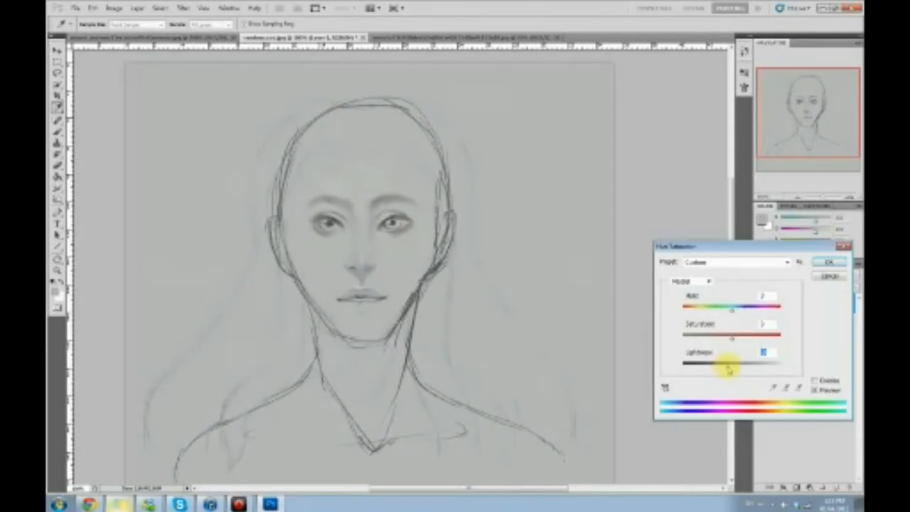
{"action": "left_click", "coordinate": [828, 264]}
Choose a light grey and brush highlights around the brows, eyelids, nose and cheeks
{"action": "left_click", "coordinate": [764, 220]}
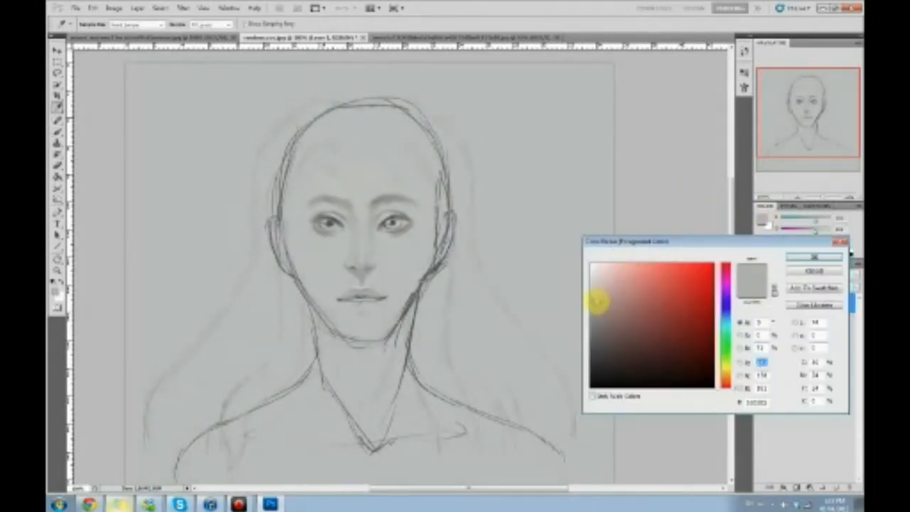
{"action": "left_click_drag", "start_coordinate": [597, 302], "coordinate": [621, 270]}
{"action": "left_click", "coordinate": [814, 256]}
{"action": "key", "text": "b"}
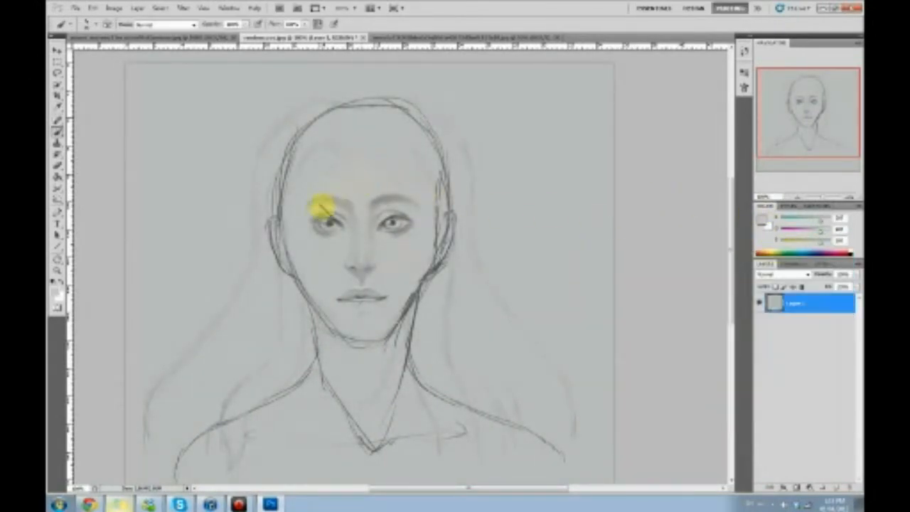
{"action": "left_click_drag", "start_coordinate": [320, 207], "coordinate": [315, 212]}
{"action": "mouse_move", "coordinate": [419, 208]}
{"action": "left_mouse_down"}
{"action": "mouse_move", "coordinate": [420, 215]}
{"action": "mouse_move", "coordinate": [378, 221]}
{"action": "mouse_move", "coordinate": [389, 213]}
{"action": "mouse_move", "coordinate": [382, 220]}
{"action": "mouse_move", "coordinate": [406, 235]}
{"action": "mouse_move", "coordinate": [383, 222]}
{"action": "left_mouse_up"}
{"action": "mouse_move", "coordinate": [327, 220]}
{"action": "left_mouse_down"}
{"action": "mouse_move", "coordinate": [349, 227]}
{"action": "mouse_move", "coordinate": [335, 207]}
{"action": "mouse_move", "coordinate": [346, 211]}
{"action": "mouse_move", "coordinate": [341, 219]}
{"action": "mouse_move", "coordinate": [378, 209]}
{"action": "mouse_move", "coordinate": [374, 229]}
{"action": "mouse_move", "coordinate": [348, 223]}
{"action": "mouse_move", "coordinate": [412, 205]}
{"action": "mouse_move", "coordinate": [315, 217]}
{"action": "mouse_move", "coordinate": [305, 244]}
{"action": "mouse_move", "coordinate": [306, 232]}
{"action": "mouse_move", "coordinate": [319, 248]}
{"action": "mouse_move", "coordinate": [337, 244]}
{"action": "mouse_move", "coordinate": [342, 256]}
{"action": "mouse_move", "coordinate": [417, 233]}
{"action": "mouse_move", "coordinate": [400, 260]}
{"action": "mouse_move", "coordinate": [414, 230]}
{"action": "mouse_move", "coordinate": [388, 254]}
{"action": "mouse_move", "coordinate": [358, 247]}
{"action": "mouse_move", "coordinate": [361, 217]}
{"action": "mouse_move", "coordinate": [364, 253]}
{"action": "mouse_move", "coordinate": [359, 246]}
{"action": "left_mouse_up"}
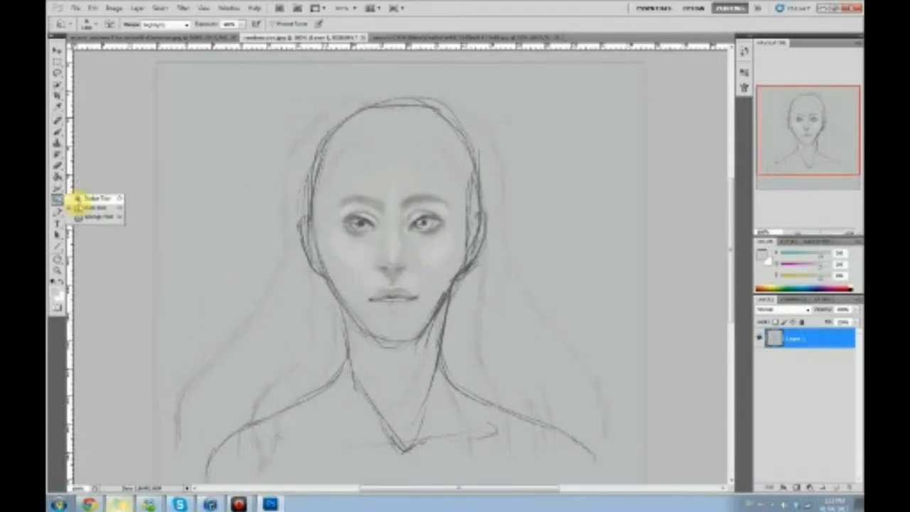
Darken both eyes' lids and the inner eyebrows with the Burn tool, setting its range to Shadows
{"action": "left_click", "coordinate": [79, 204]}
{"action": "mouse_move", "coordinate": [483, 185]}
{"action": "left_mouse_down"}
{"action": "mouse_move", "coordinate": [485, 217]}
{"action": "mouse_move", "coordinate": [463, 205]}
{"action": "mouse_move", "coordinate": [437, 218]}
{"action": "left_mouse_up"}
{"action": "left_click", "coordinate": [186, 24]}
{"action": "left_click", "coordinate": [172, 39]}
{"action": "left_click_drag", "start_coordinate": [433, 219], "coordinate": [435, 214]}
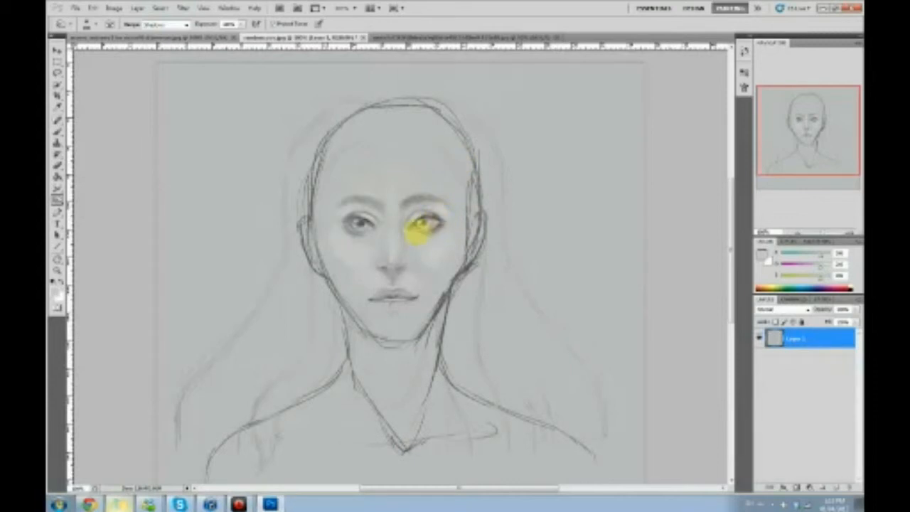
{"action": "mouse_move", "coordinate": [346, 219]}
{"action": "left_mouse_down"}
{"action": "mouse_move", "coordinate": [352, 226]}
{"action": "mouse_move", "coordinate": [335, 220]}
{"action": "mouse_move", "coordinate": [364, 223]}
{"action": "mouse_move", "coordinate": [383, 204]}
{"action": "left_mouse_up"}
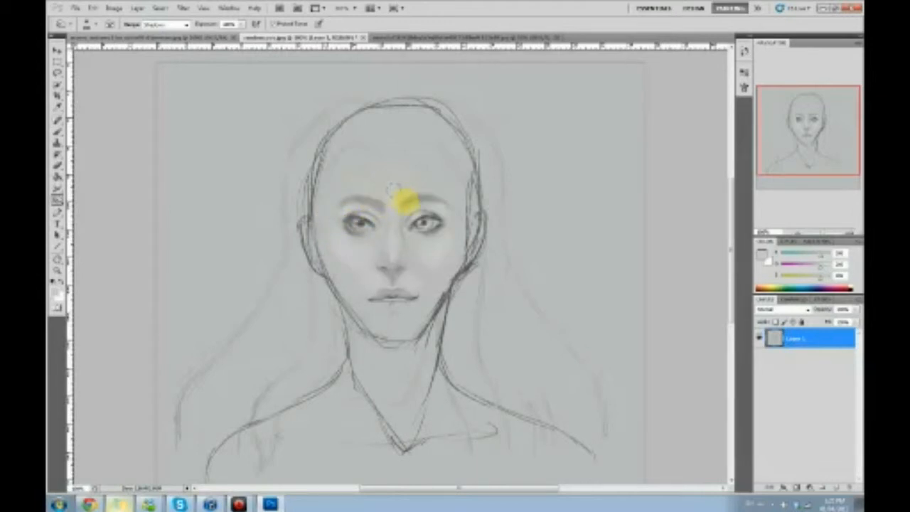
{"action": "left_click_drag", "start_coordinate": [398, 197], "coordinate": [355, 197]}
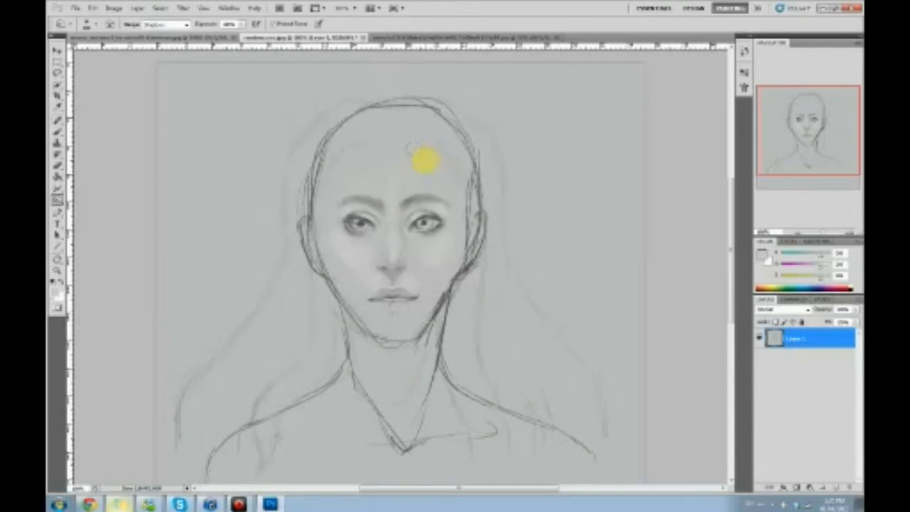
{"action": "key", "text": "b"}
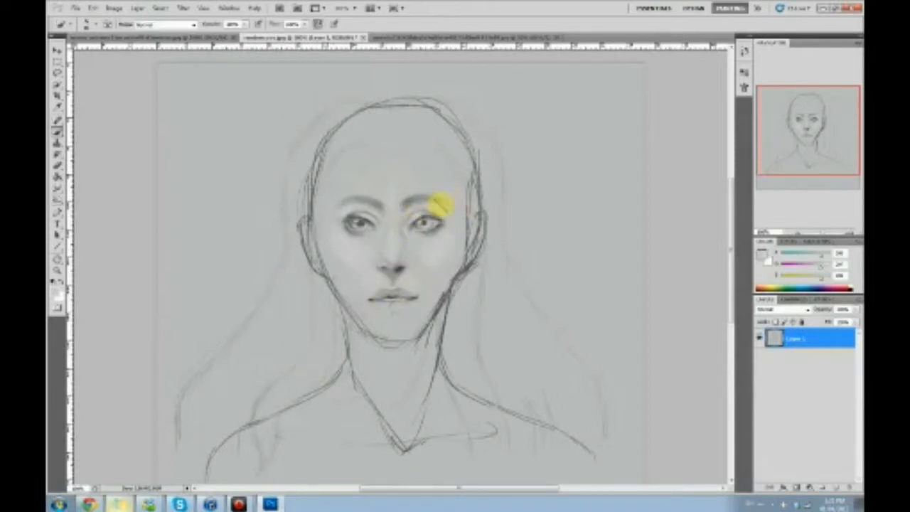
{"action": "left_click_drag", "start_coordinate": [439, 205], "coordinate": [469, 241]}
{"action": "key", "text": "ctrl+z"}
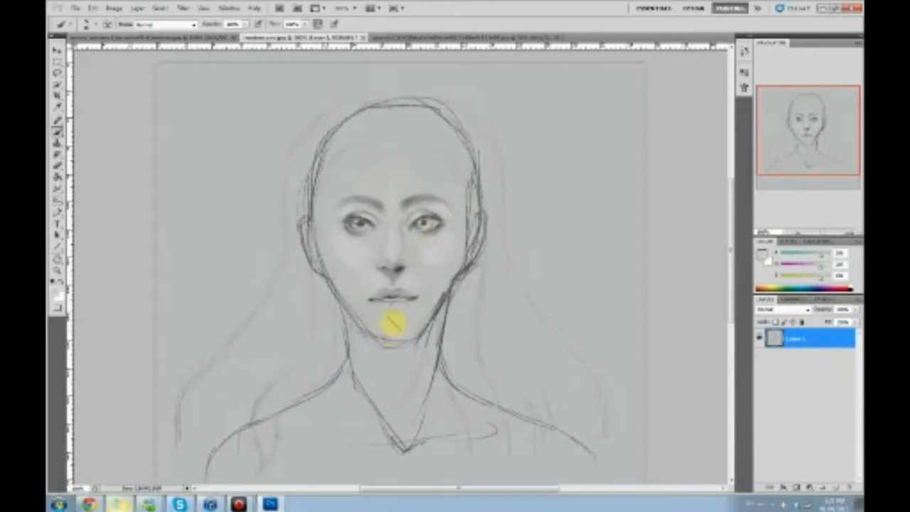
Compare the original sketch with the current drawing through the recorded history states, ending on the latest state
{"action": "left_click", "coordinate": [745, 53]}
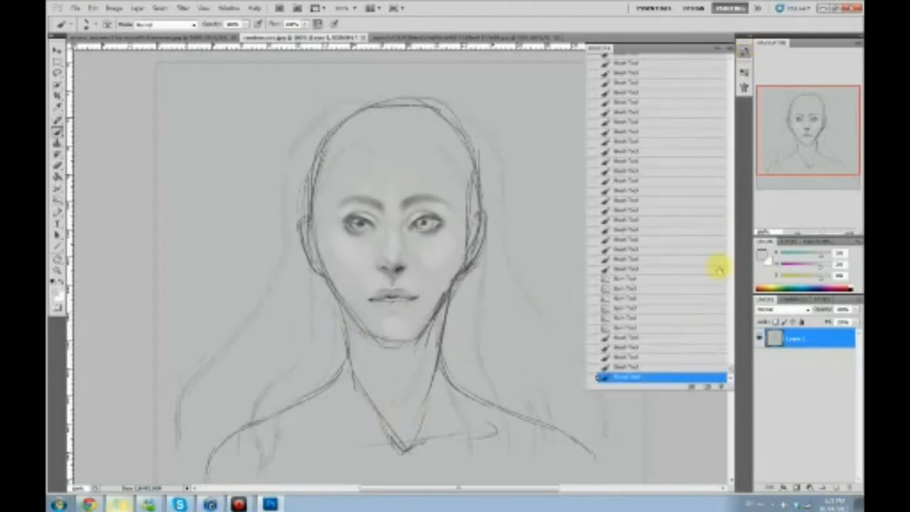
{"action": "scroll", "coordinate": [719, 214], "scroll_direction": "up", "scroll_amount": 10}
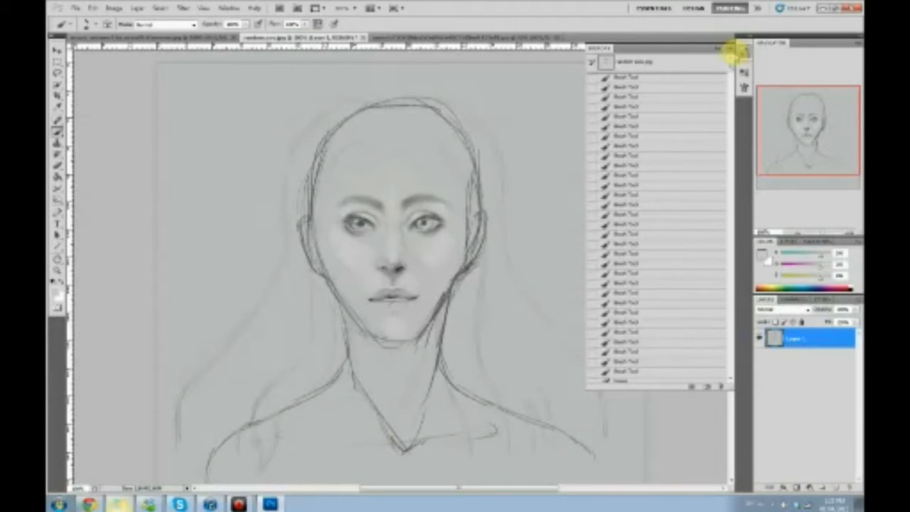
{"action": "left_click", "coordinate": [665, 62]}
{"action": "left_click_drag", "start_coordinate": [730, 68], "coordinate": [688, 386]}
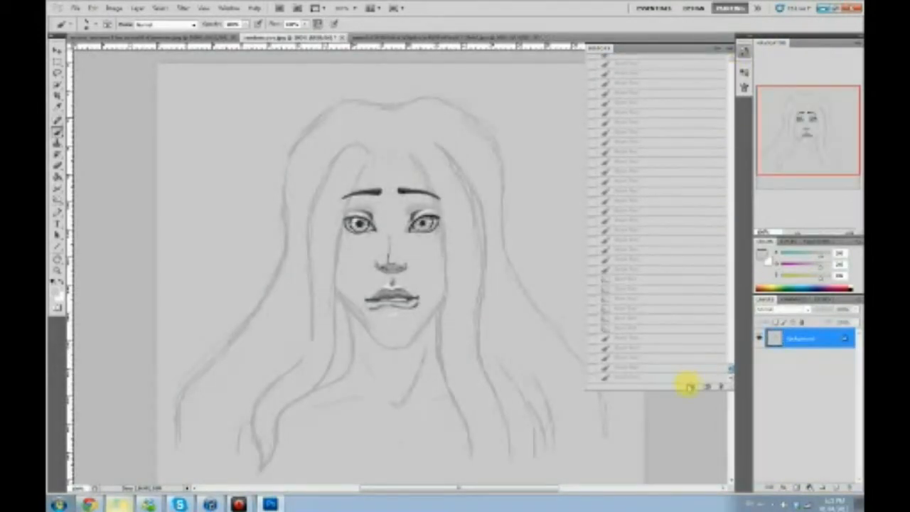
{"action": "left_click", "coordinate": [652, 377]}
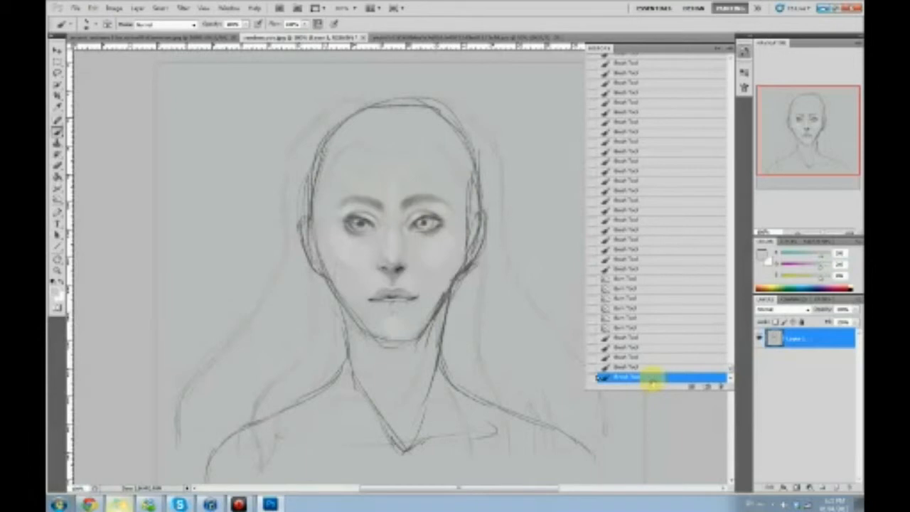
{"action": "left_click", "coordinate": [720, 48]}
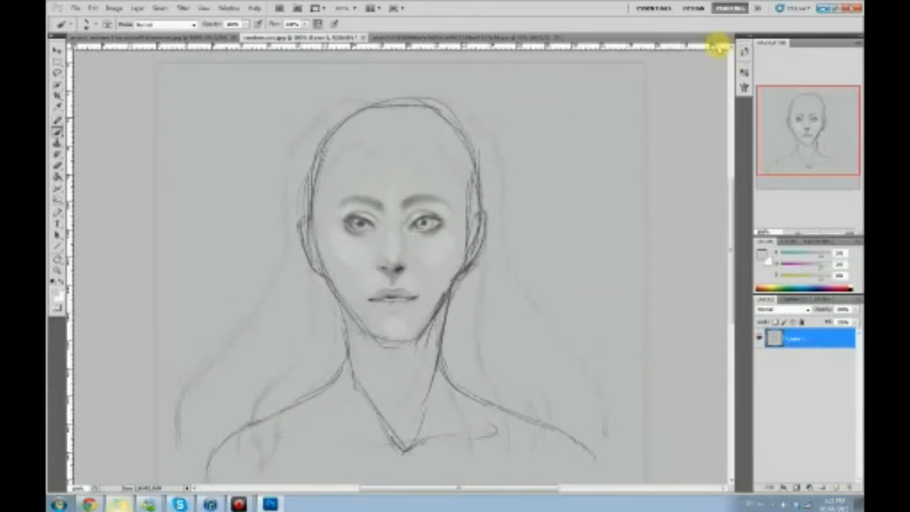
Darken the irises, lash lines, nostrils and the area down to the upper lip with the Burn tool
{"action": "left_click", "coordinate": [58, 195]}
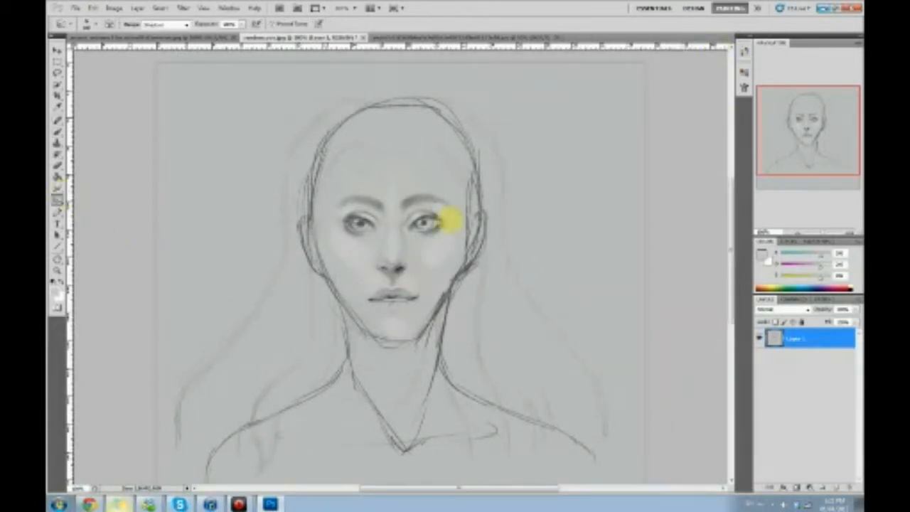
{"action": "left_click_drag", "start_coordinate": [420, 223], "coordinate": [432, 218]}
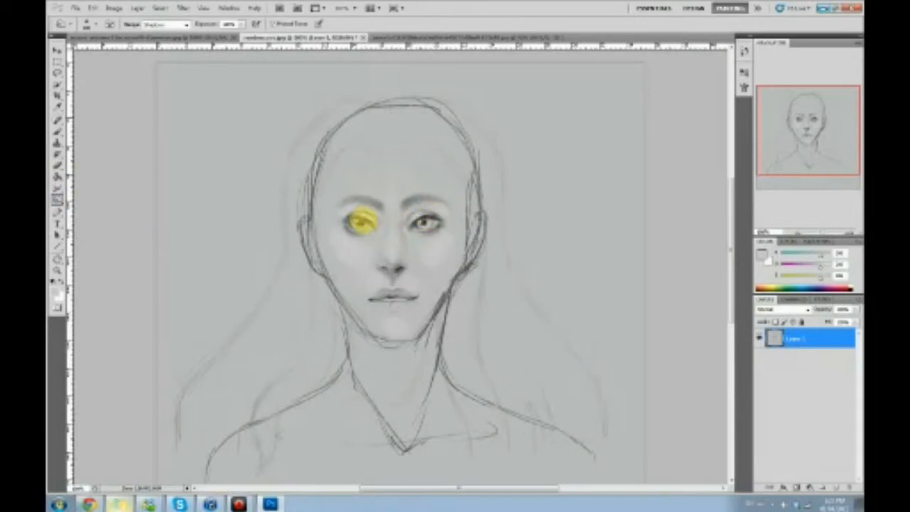
{"action": "mouse_move", "coordinate": [353, 221]}
{"action": "left_mouse_down"}
{"action": "mouse_move", "coordinate": [412, 232]}
{"action": "mouse_move", "coordinate": [412, 223]}
{"action": "mouse_move", "coordinate": [372, 227]}
{"action": "mouse_move", "coordinate": [375, 206]}
{"action": "left_mouse_up"}
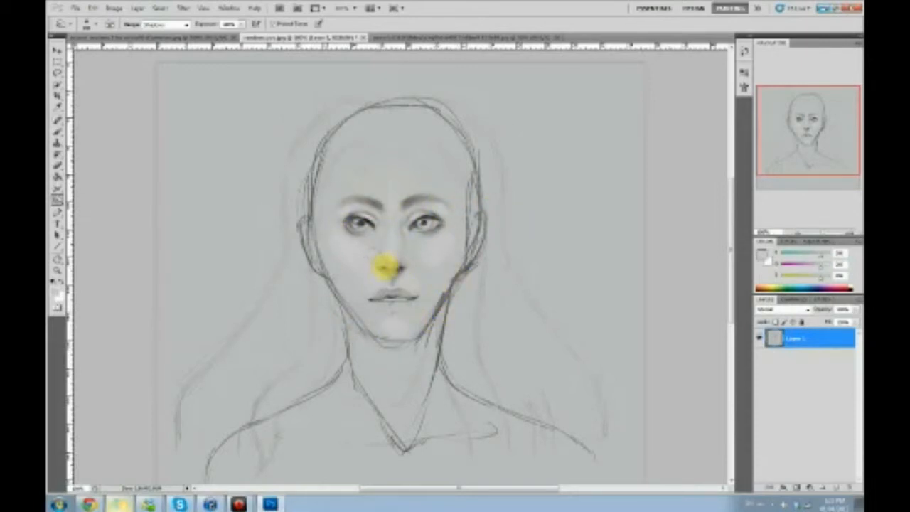
{"action": "mouse_move", "coordinate": [378, 264]}
{"action": "left_mouse_down"}
{"action": "mouse_move", "coordinate": [386, 270]}
{"action": "mouse_move", "coordinate": [375, 297]}
{"action": "mouse_move", "coordinate": [400, 292]}
{"action": "left_mouse_up"}
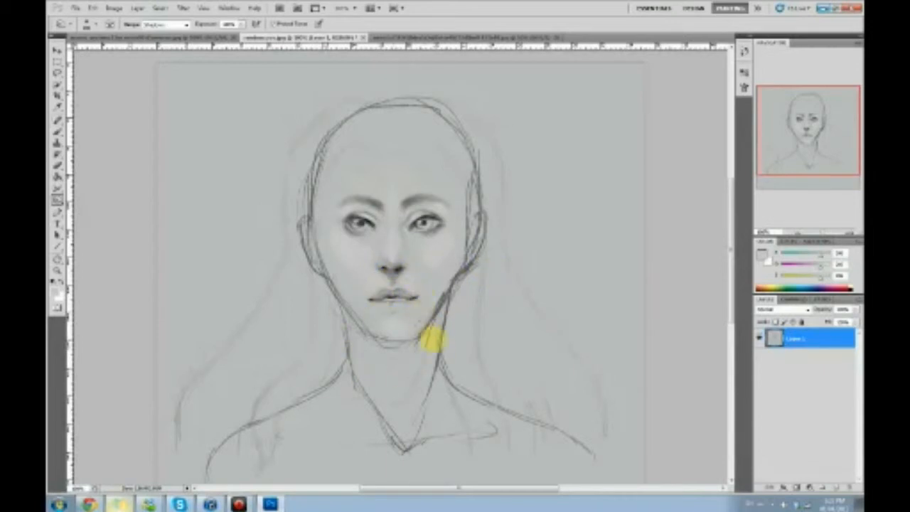
Refine the mouth with sampled dark and light greys, reworking the lips, their corners and the shadow under the lower lip
{"action": "key", "text": "b"}
{"action": "left_click", "coordinate": [404, 293], "text": "alt"}
{"action": "left_click", "coordinate": [406, 297], "text": "alt"}
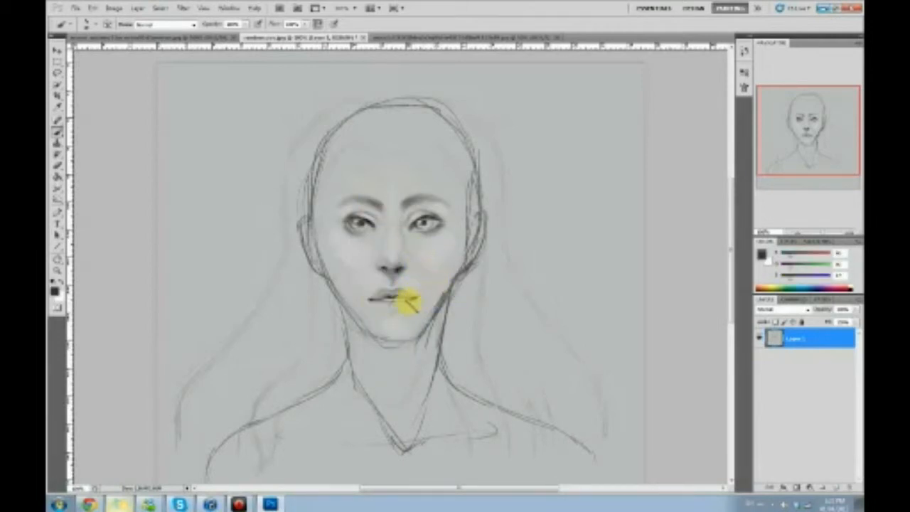
{"action": "left_click", "coordinate": [402, 309], "text": "alt"}
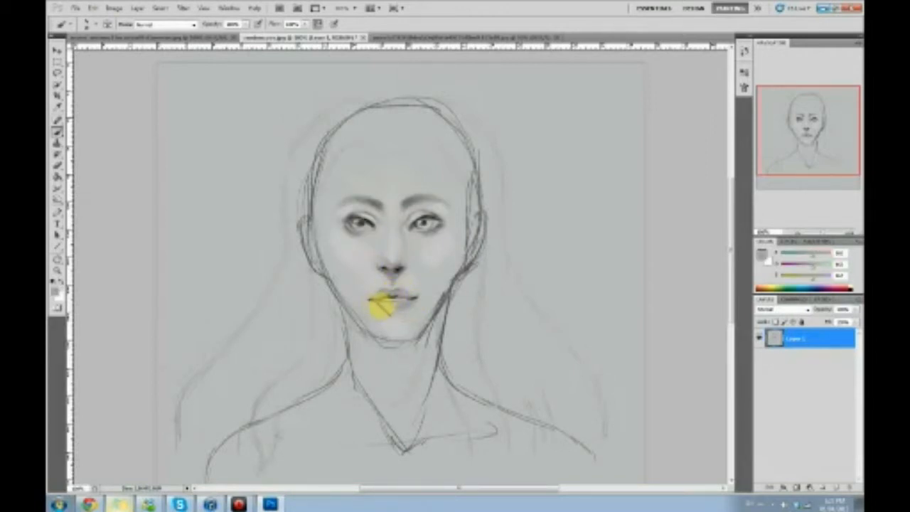
{"action": "left_click", "coordinate": [369, 312], "text": "alt"}
{"action": "mouse_move", "coordinate": [368, 301]}
{"action": "left_mouse_down"}
{"action": "mouse_move", "coordinate": [425, 305]}
{"action": "mouse_move", "coordinate": [374, 305]}
{"action": "mouse_move", "coordinate": [437, 302]}
{"action": "mouse_move", "coordinate": [410, 322]}
{"action": "left_mouse_up"}
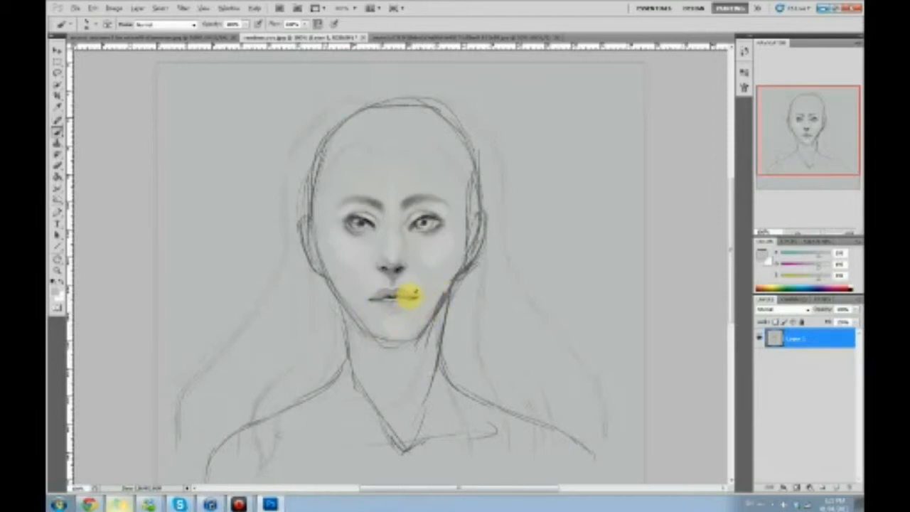
{"action": "left_click", "coordinate": [409, 295], "text": "alt"}
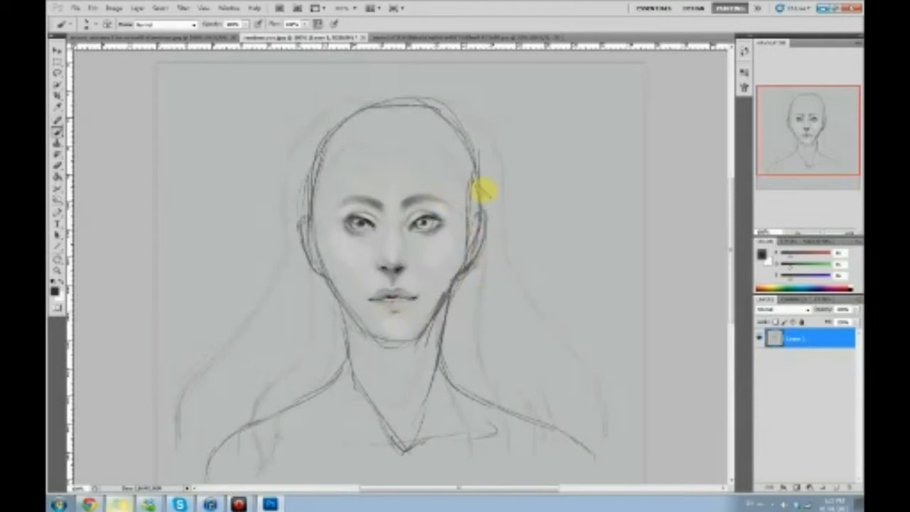
Paint over the inner head contour with sampled skin grey and shade the temples, cheek edges and sides of the forehead
{"action": "left_click", "coordinate": [467, 216], "text": "alt"}
{"action": "mouse_move", "coordinate": [467, 215]}
{"action": "left_mouse_down"}
{"action": "mouse_move", "coordinate": [472, 248]}
{"action": "mouse_move", "coordinate": [473, 188]}
{"action": "mouse_move", "coordinate": [455, 274]}
{"action": "mouse_move", "coordinate": [468, 245]}
{"action": "mouse_move", "coordinate": [441, 301]}
{"action": "mouse_move", "coordinate": [472, 236]}
{"action": "mouse_move", "coordinate": [427, 301]}
{"action": "mouse_move", "coordinate": [427, 329]}
{"action": "mouse_move", "coordinate": [466, 263]}
{"action": "mouse_move", "coordinate": [433, 291]}
{"action": "mouse_move", "coordinate": [458, 266]}
{"action": "mouse_move", "coordinate": [436, 290]}
{"action": "mouse_move", "coordinate": [465, 212]}
{"action": "mouse_move", "coordinate": [453, 267]}
{"action": "mouse_move", "coordinate": [461, 255]}
{"action": "mouse_move", "coordinate": [466, 206]}
{"action": "mouse_move", "coordinate": [447, 218]}
{"action": "mouse_move", "coordinate": [473, 173]}
{"action": "left_mouse_up"}
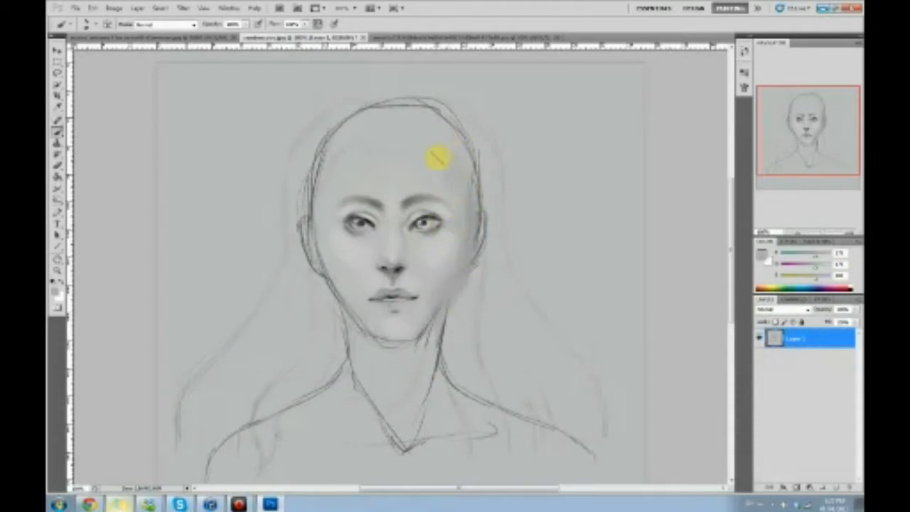
{"action": "mouse_move", "coordinate": [320, 226]}
{"action": "left_mouse_down"}
{"action": "mouse_move", "coordinate": [315, 252]}
{"action": "mouse_move", "coordinate": [330, 192]}
{"action": "left_mouse_up"}
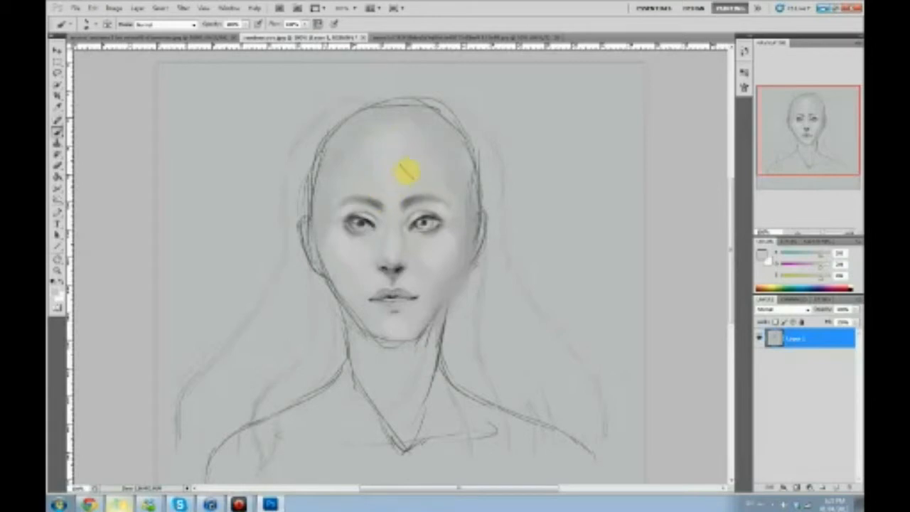
Paint a dark shadow on the neck under the chin and jaw, covering the sketchy jaw lines with sampled greys
{"action": "left_click", "coordinate": [457, 225], "text": "alt"}
{"action": "left_click_drag", "start_coordinate": [440, 298], "coordinate": [419, 334]}
{"action": "mouse_move", "coordinate": [439, 277]}
{"action": "left_mouse_down"}
{"action": "mouse_move", "coordinate": [423, 345]}
{"action": "mouse_move", "coordinate": [449, 311]}
{"action": "mouse_move", "coordinate": [409, 355]}
{"action": "left_mouse_up"}
{"action": "left_click", "coordinate": [442, 327], "text": "alt"}
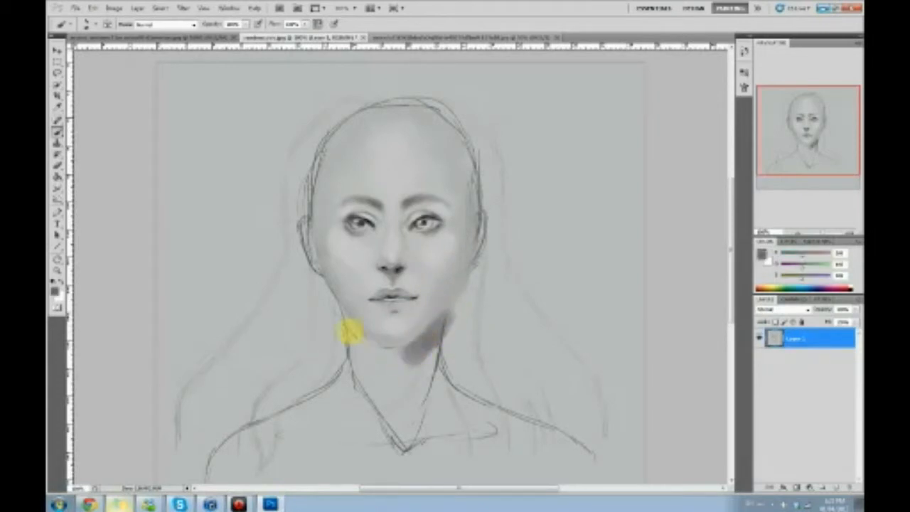
{"action": "mouse_move", "coordinate": [348, 319]}
{"action": "left_mouse_down"}
{"action": "mouse_move", "coordinate": [401, 355]}
{"action": "mouse_move", "coordinate": [408, 351]}
{"action": "mouse_move", "coordinate": [380, 346]}
{"action": "mouse_move", "coordinate": [416, 349]}
{"action": "mouse_move", "coordinate": [427, 338]}
{"action": "mouse_move", "coordinate": [415, 327]}
{"action": "mouse_move", "coordinate": [359, 337]}
{"action": "mouse_move", "coordinate": [408, 356]}
{"action": "mouse_move", "coordinate": [447, 317]}
{"action": "mouse_move", "coordinate": [420, 361]}
{"action": "mouse_move", "coordinate": [387, 377]}
{"action": "mouse_move", "coordinate": [355, 351]}
{"action": "mouse_move", "coordinate": [373, 372]}
{"action": "mouse_move", "coordinate": [404, 370]}
{"action": "mouse_move", "coordinate": [433, 349]}
{"action": "mouse_move", "coordinate": [414, 364]}
{"action": "mouse_move", "coordinate": [362, 349]}
{"action": "mouse_move", "coordinate": [420, 347]}
{"action": "mouse_move", "coordinate": [351, 319]}
{"action": "mouse_move", "coordinate": [236, 235]}
{"action": "left_mouse_up"}
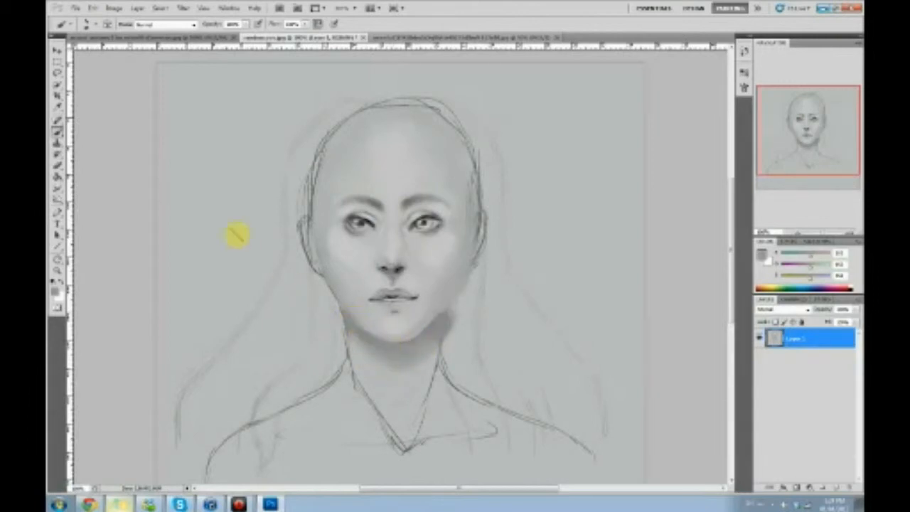
Adjust the Burn tool's exposure and darken the jaw and cheek edge on the viewer's left of the face
{"action": "left_click", "coordinate": [57, 197]}
{"action": "mouse_move", "coordinate": [263, 155]}
{"action": "left_mouse_down"}
{"action": "mouse_move", "coordinate": [355, 229]}
{"action": "mouse_move", "coordinate": [365, 299]}
{"action": "mouse_move", "coordinate": [348, 307]}
{"action": "mouse_move", "coordinate": [315, 254]}
{"action": "mouse_move", "coordinate": [346, 316]}
{"action": "mouse_move", "coordinate": [319, 249]}
{"action": "mouse_move", "coordinate": [335, 109]}
{"action": "left_mouse_up"}
{"action": "left_click", "coordinate": [229, 27]}
{"action": "mouse_move", "coordinate": [351, 304]}
{"action": "left_mouse_down"}
{"action": "mouse_move", "coordinate": [358, 311]}
{"action": "mouse_move", "coordinate": [332, 278]}
{"action": "left_mouse_up"}
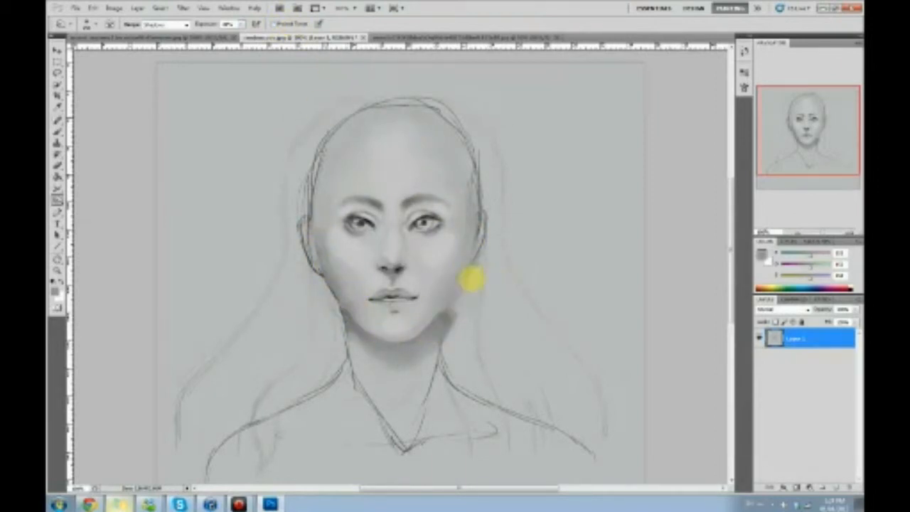
Add a new layer and brush a first hair lock from the forehead past the ear on the viewer's left, using the sampled eyebrow grey
{"action": "key", "text": "b"}
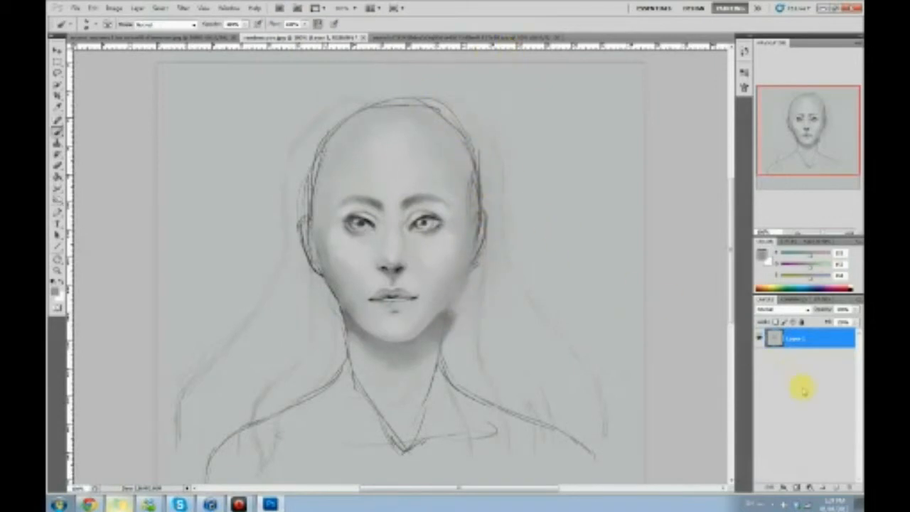
{"action": "left_click", "coordinate": [833, 487]}
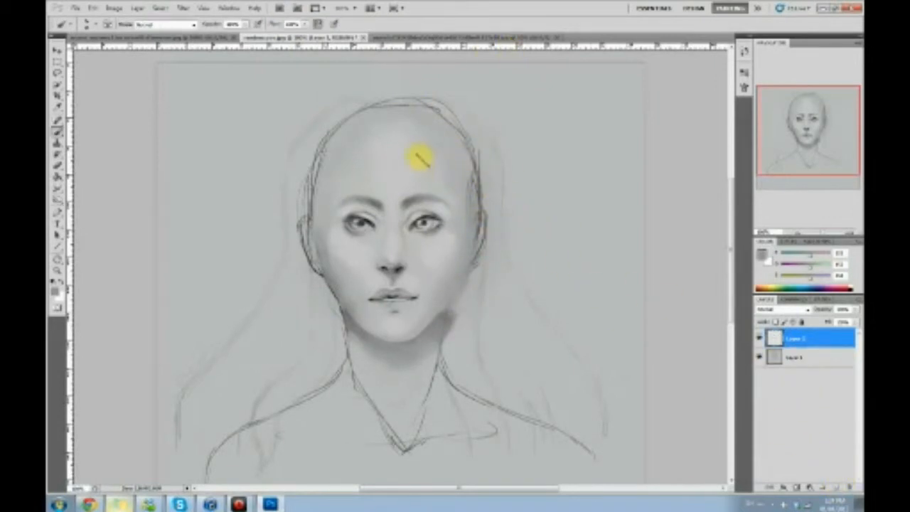
{"action": "left_click", "coordinate": [408, 200], "text": "alt"}
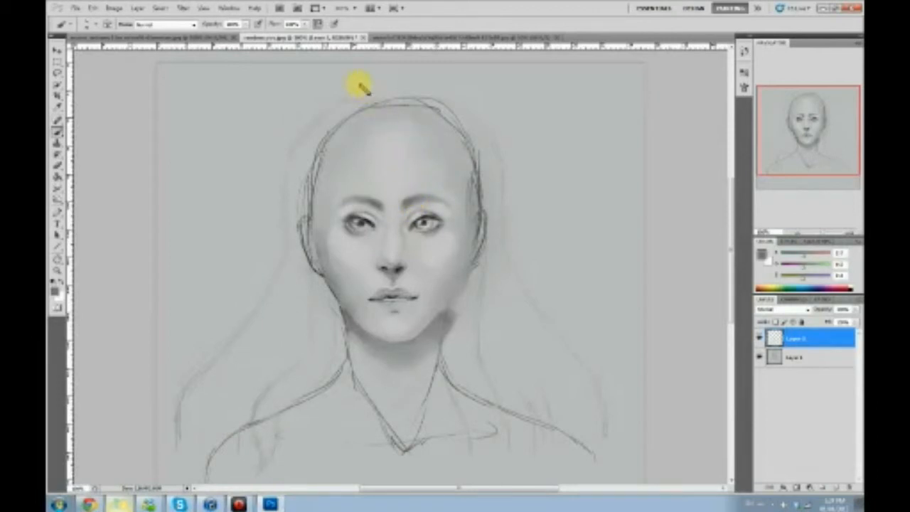
{"action": "mouse_move", "coordinate": [389, 123]}
{"action": "left_mouse_down"}
{"action": "mouse_move", "coordinate": [377, 116]}
{"action": "mouse_move", "coordinate": [331, 146]}
{"action": "mouse_move", "coordinate": [295, 199]}
{"action": "mouse_move", "coordinate": [327, 163]}
{"action": "mouse_move", "coordinate": [283, 279]}
{"action": "left_mouse_up"}
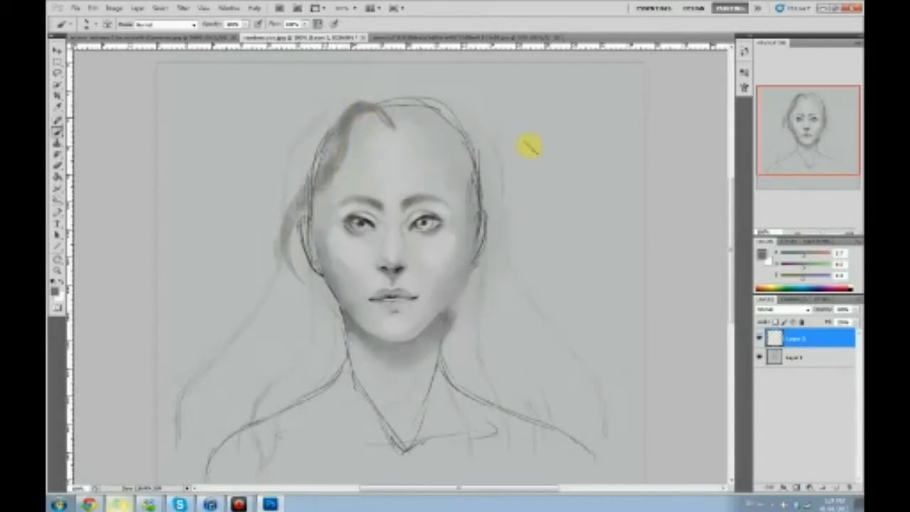
{"action": "left_click_drag", "start_coordinate": [571, 117], "coordinate": [530, 356]}
{"action": "mouse_move", "coordinate": [592, 122]}
{"action": "left_mouse_down"}
{"action": "mouse_move", "coordinate": [544, 138]}
{"action": "mouse_move", "coordinate": [526, 355]}
{"action": "left_mouse_up"}
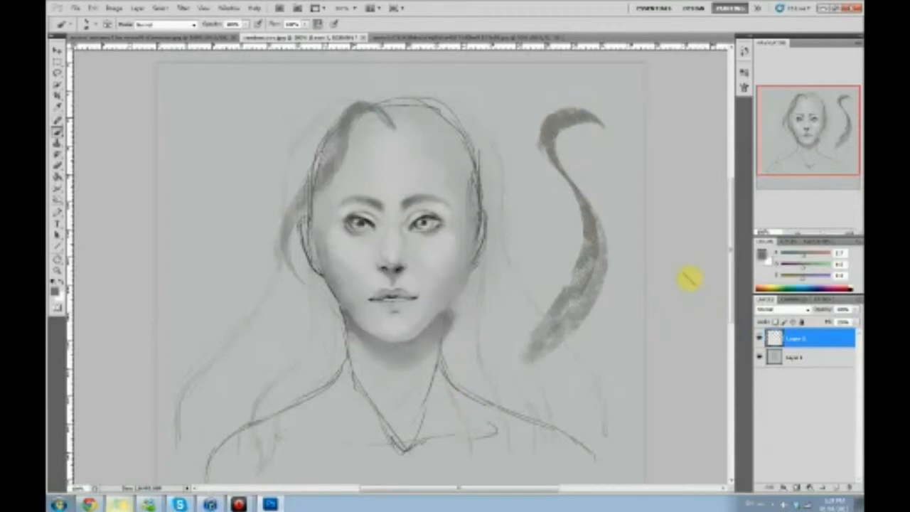
{"action": "key", "text": "ctrl+alt+z"}
{"action": "key", "text": "ctrl+alt+z"}
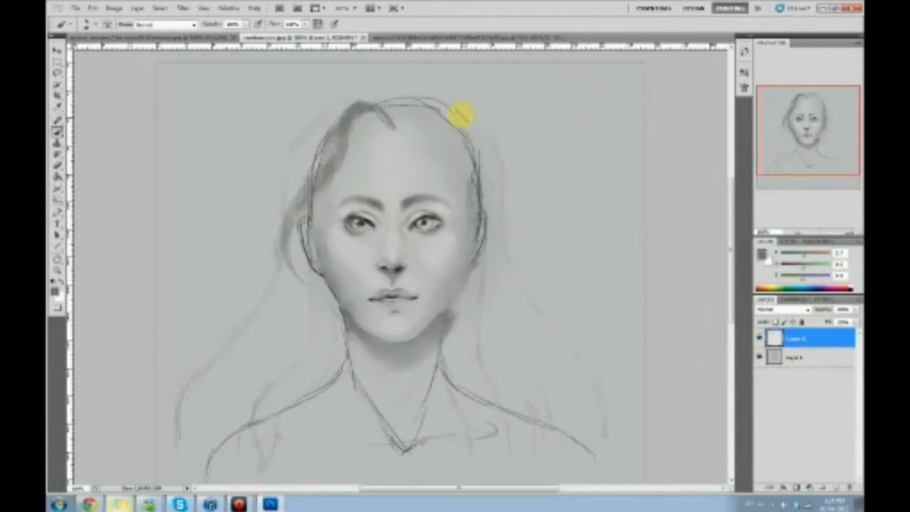
{"action": "mouse_move", "coordinate": [392, 95]}
{"action": "left_mouse_down"}
{"action": "mouse_move", "coordinate": [505, 118]}
{"action": "mouse_move", "coordinate": [557, 315]}
{"action": "mouse_move", "coordinate": [612, 446]}
{"action": "left_mouse_up"}
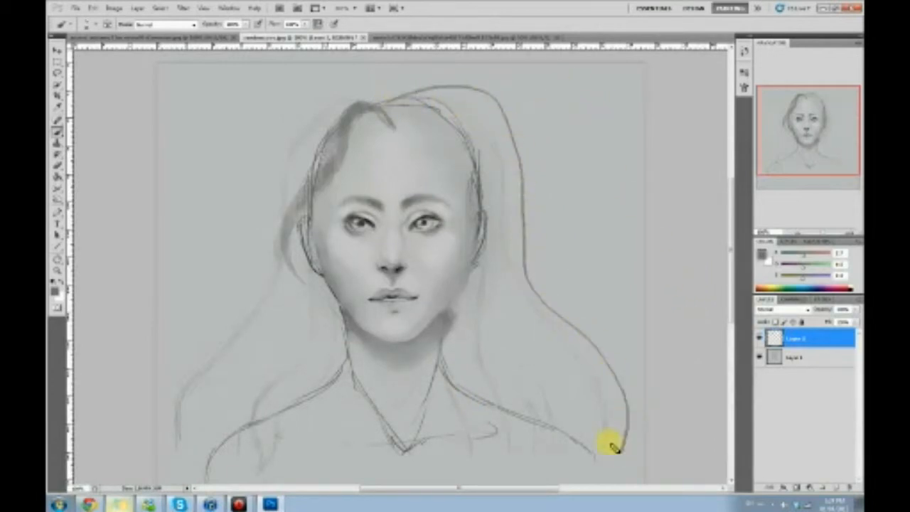
{"action": "mouse_move", "coordinate": [382, 89]}
{"action": "left_mouse_down"}
{"action": "mouse_move", "coordinate": [305, 101]}
{"action": "mouse_move", "coordinate": [179, 429]}
{"action": "left_mouse_up"}
{"action": "key", "text": "ctrl+alt+z"}
{"action": "key", "text": "ctrl+alt+z"}
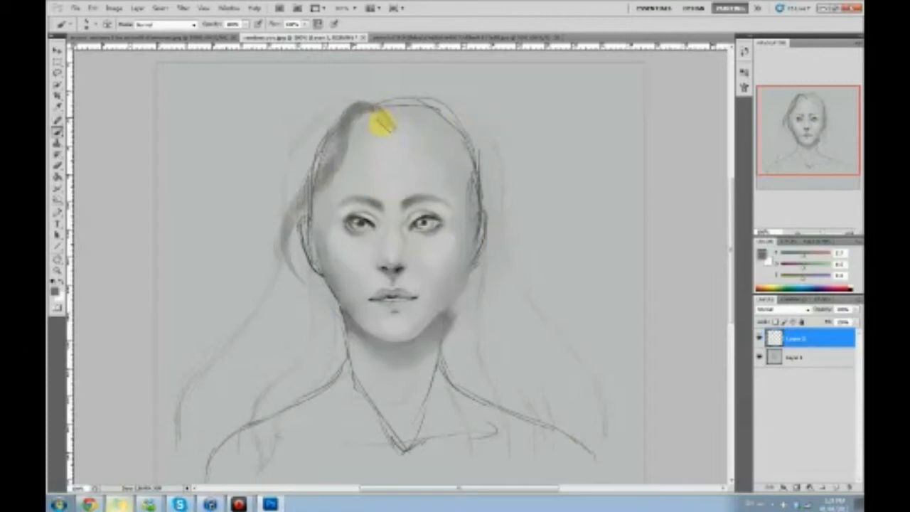
Brush grey hair along the hairline, over both sides of the crown and down past the ear on the viewer's right
{"action": "mouse_move", "coordinate": [359, 131]}
{"action": "left_mouse_down"}
{"action": "mouse_move", "coordinate": [335, 149]}
{"action": "mouse_move", "coordinate": [335, 163]}
{"action": "mouse_move", "coordinate": [335, 152]}
{"action": "mouse_move", "coordinate": [373, 160]}
{"action": "left_mouse_up"}
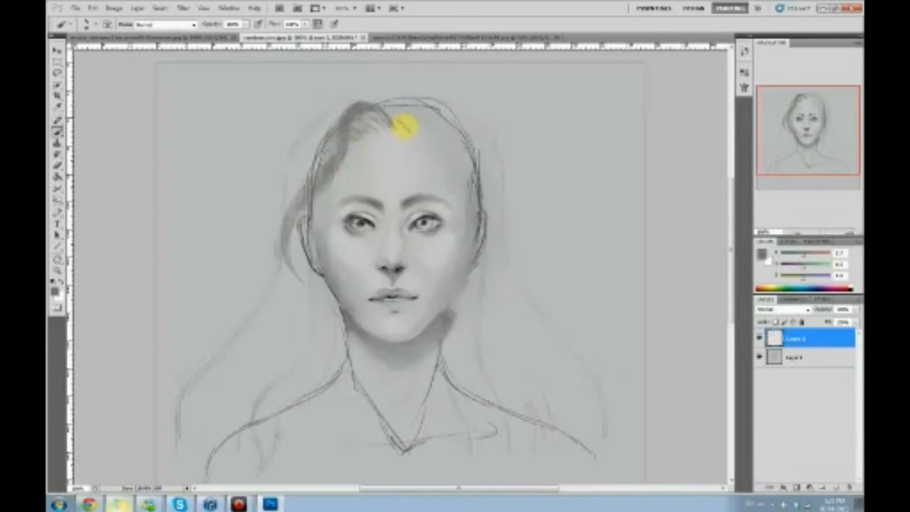
{"action": "mouse_move", "coordinate": [395, 122]}
{"action": "left_mouse_down"}
{"action": "mouse_move", "coordinate": [430, 109]}
{"action": "mouse_move", "coordinate": [422, 96]}
{"action": "mouse_move", "coordinate": [428, 109]}
{"action": "mouse_move", "coordinate": [457, 114]}
{"action": "mouse_move", "coordinate": [429, 89]}
{"action": "mouse_move", "coordinate": [446, 131]}
{"action": "mouse_move", "coordinate": [462, 121]}
{"action": "mouse_move", "coordinate": [433, 196]}
{"action": "mouse_move", "coordinate": [403, 122]}
{"action": "mouse_move", "coordinate": [438, 121]}
{"action": "mouse_move", "coordinate": [449, 109]}
{"action": "mouse_move", "coordinate": [422, 109]}
{"action": "mouse_move", "coordinate": [492, 149]}
{"action": "mouse_move", "coordinate": [445, 116]}
{"action": "mouse_move", "coordinate": [477, 208]}
{"action": "mouse_move", "coordinate": [457, 121]}
{"action": "mouse_move", "coordinate": [493, 213]}
{"action": "mouse_move", "coordinate": [479, 171]}
{"action": "mouse_move", "coordinate": [528, 315]}
{"action": "mouse_move", "coordinate": [472, 236]}
{"action": "mouse_move", "coordinate": [487, 273]}
{"action": "mouse_move", "coordinate": [517, 258]}
{"action": "left_mouse_up"}
{"action": "mouse_move", "coordinate": [476, 110]}
{"action": "left_mouse_down"}
{"action": "mouse_move", "coordinate": [431, 95]}
{"action": "mouse_move", "coordinate": [491, 150]}
{"action": "mouse_move", "coordinate": [522, 154]}
{"action": "mouse_move", "coordinate": [504, 127]}
{"action": "left_mouse_up"}
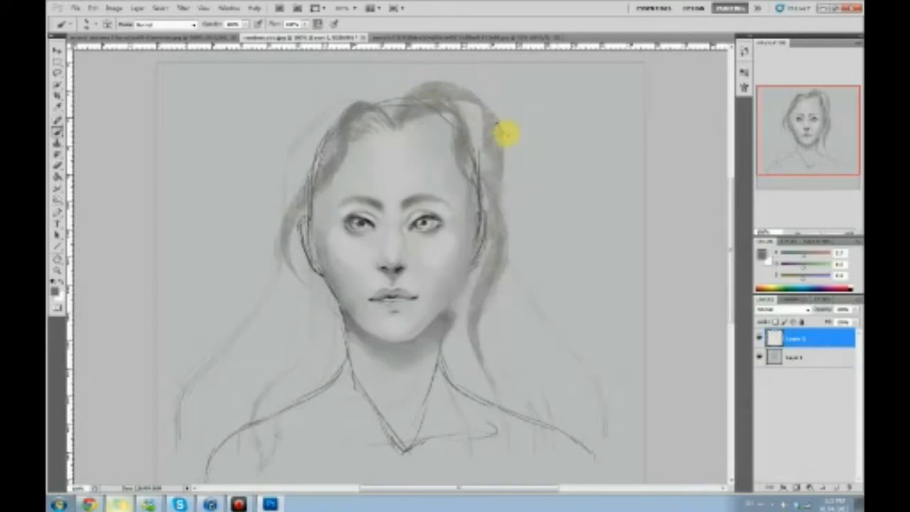
{"action": "key", "text": "ctrl+z"}
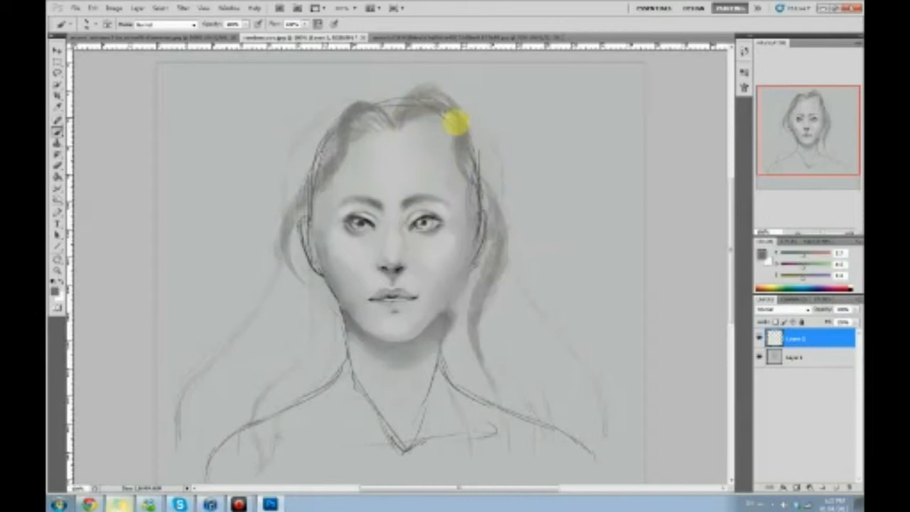
{"action": "left_click_drag", "start_coordinate": [376, 106], "coordinate": [320, 126]}
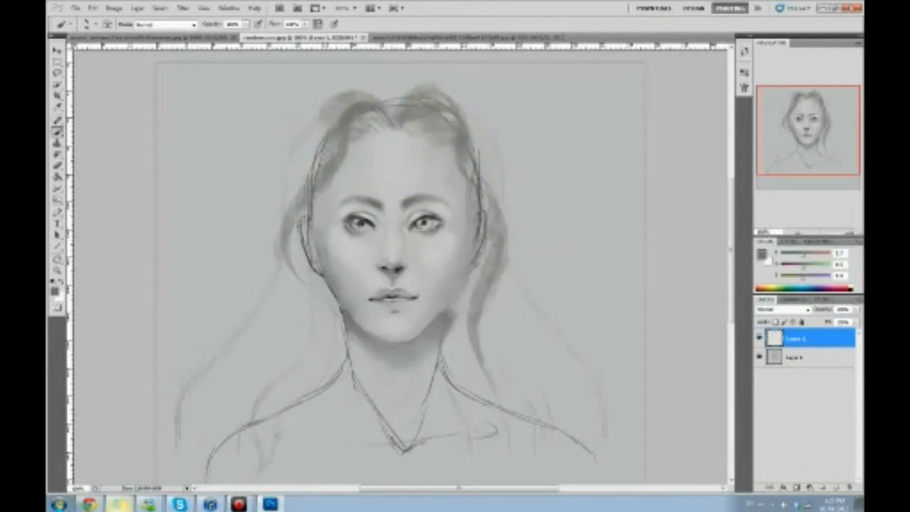
Switch to Skype and add the chosen contact to the announcement group
{"action": "left_click", "coordinate": [179, 503]}
{"action": "left_click_drag", "start_coordinate": [723, 43], "coordinate": [540, 69]}
{"action": "left_click", "coordinate": [362, 196]}
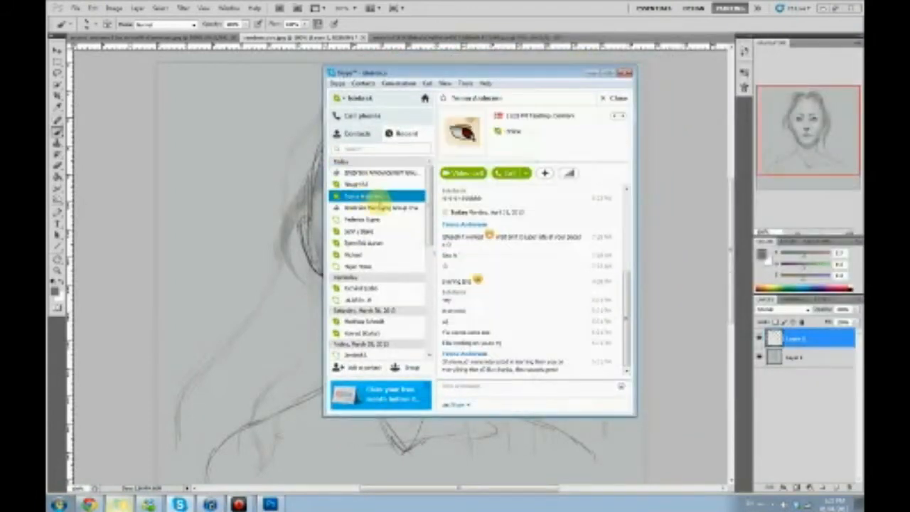
{"action": "left_click", "coordinate": [389, 176]}
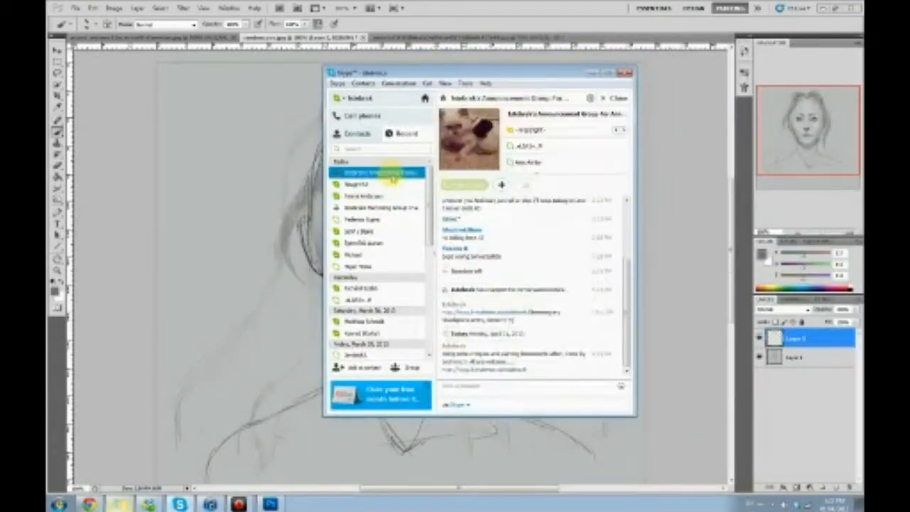
{"action": "left_click", "coordinate": [501, 185]}
{"action": "left_click", "coordinate": [501, 254]}
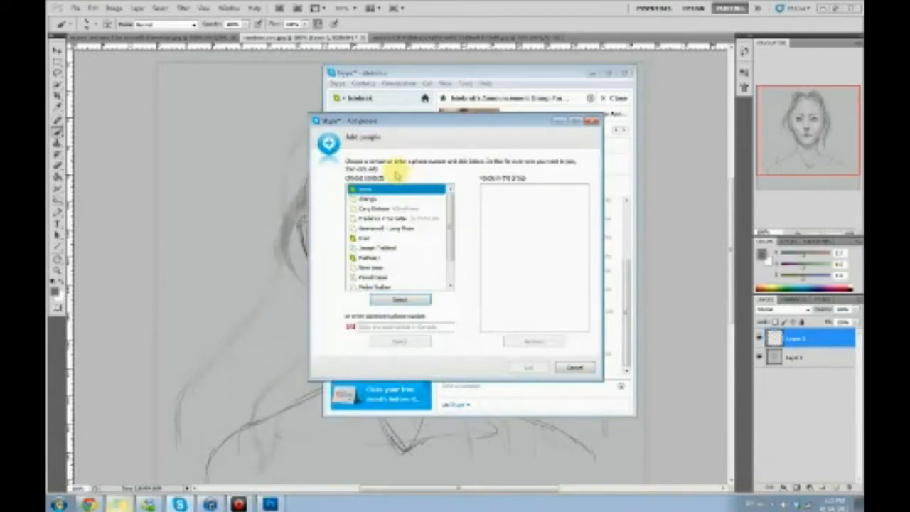
{"action": "mouse_move", "coordinate": [455, 244]}
{"action": "left_mouse_down"}
{"action": "mouse_move", "coordinate": [455, 260]}
{"action": "mouse_move", "coordinate": [450, 232]}
{"action": "left_mouse_up"}
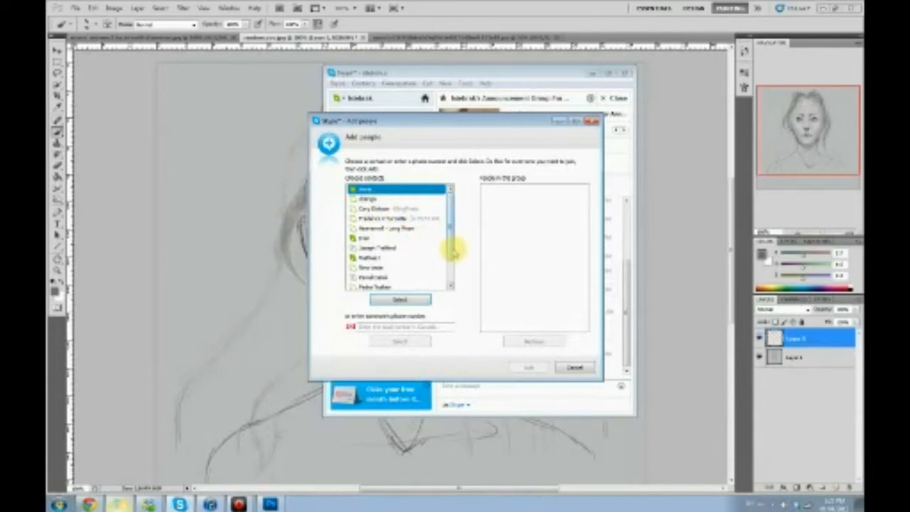
{"action": "scroll", "coordinate": [453, 249], "scroll_direction": "down", "scroll_amount": 1}
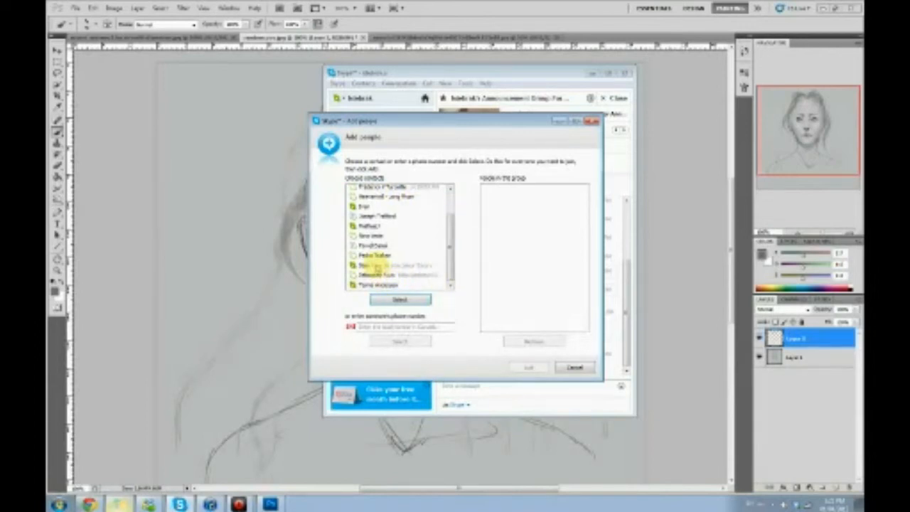
{"action": "left_click", "coordinate": [375, 284]}
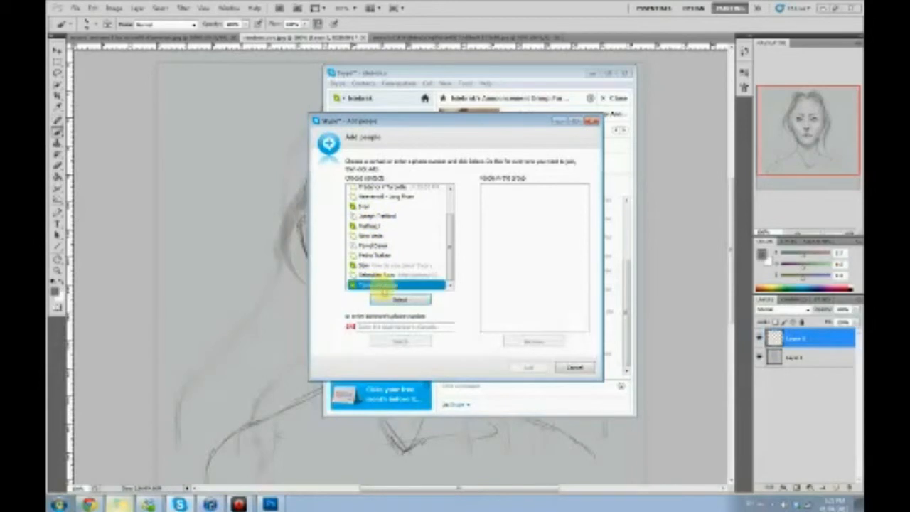
{"action": "left_click", "coordinate": [398, 301]}
{"action": "left_click", "coordinate": [529, 367]}
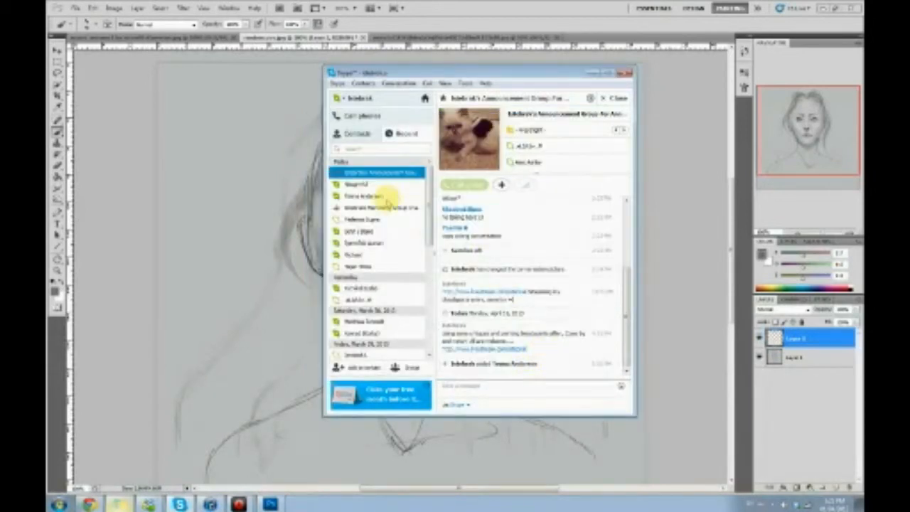
Open the mentoring group chat, select the same contact as a person to add, and close the main Skype window
{"action": "left_click", "coordinate": [385, 207]}
{"action": "left_click", "coordinate": [501, 251]}
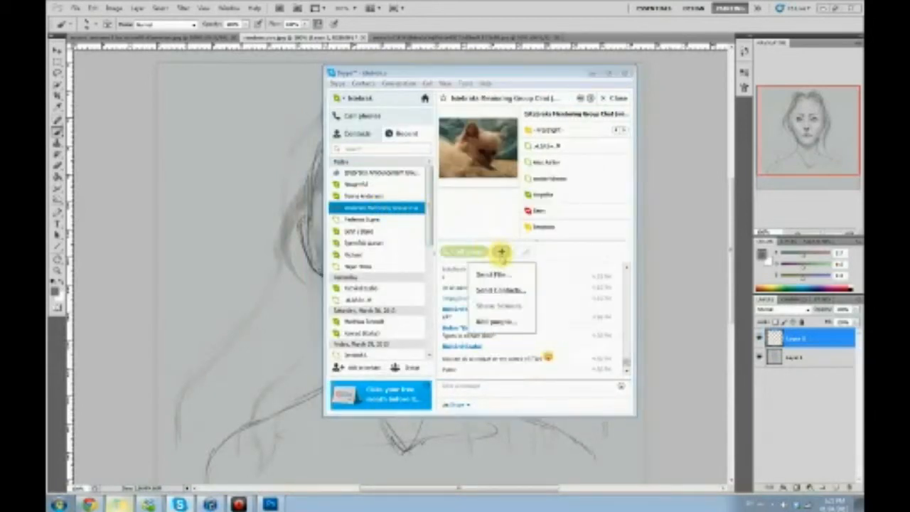
{"action": "left_click", "coordinate": [497, 322]}
{"action": "left_click_drag", "start_coordinate": [448, 196], "coordinate": [455, 262]}
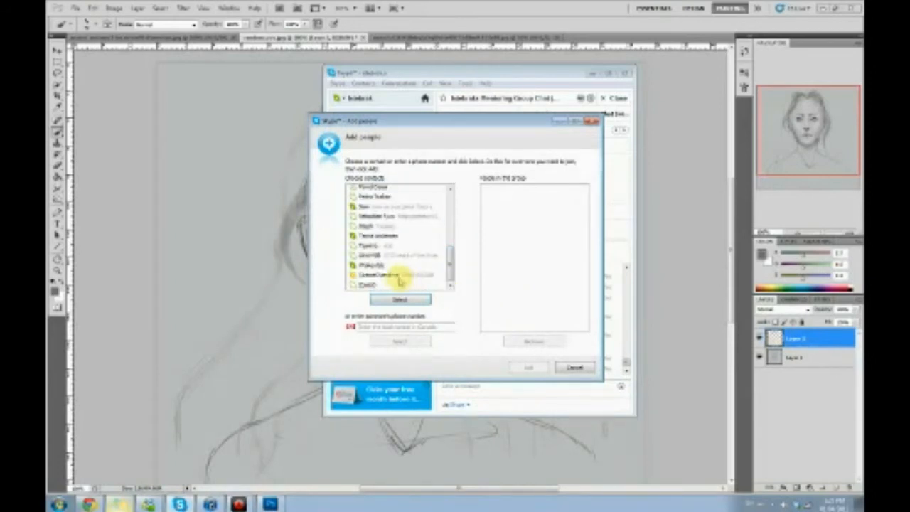
{"action": "left_click", "coordinate": [380, 236]}
{"action": "left_click", "coordinate": [413, 302]}
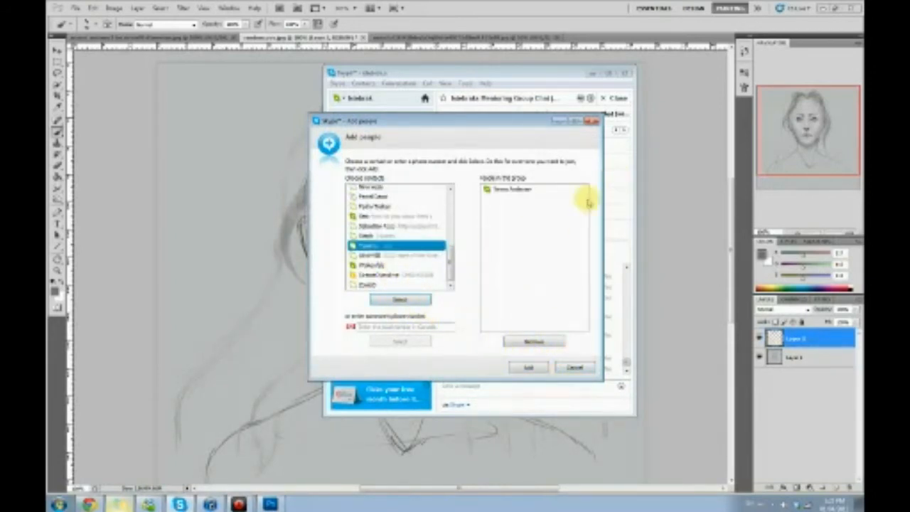
{"action": "left_click", "coordinate": [592, 122]}
{"action": "left_click", "coordinate": [624, 73]}
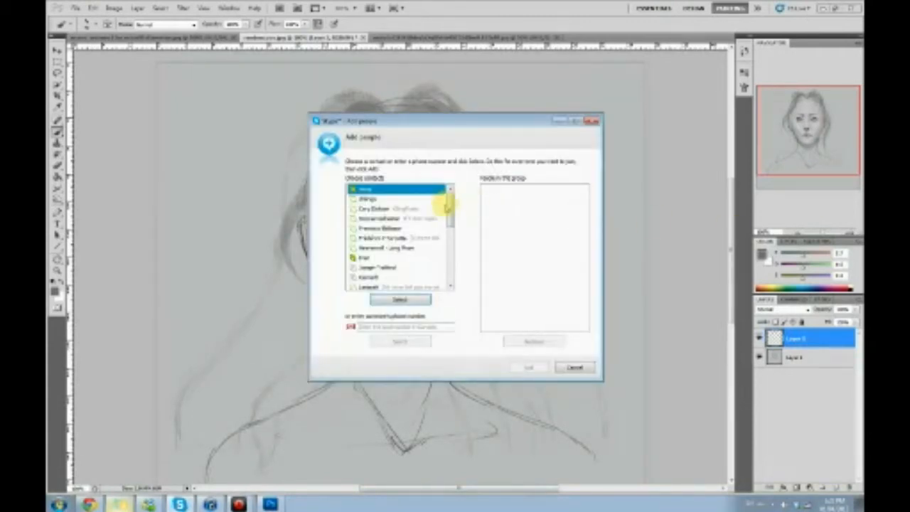
Select the contact again in the open Skype Add people dialog and return to the portrait in Photoshop
{"action": "left_click_drag", "start_coordinate": [450, 200], "coordinate": [455, 266]}
{"action": "left_click", "coordinate": [377, 236]}
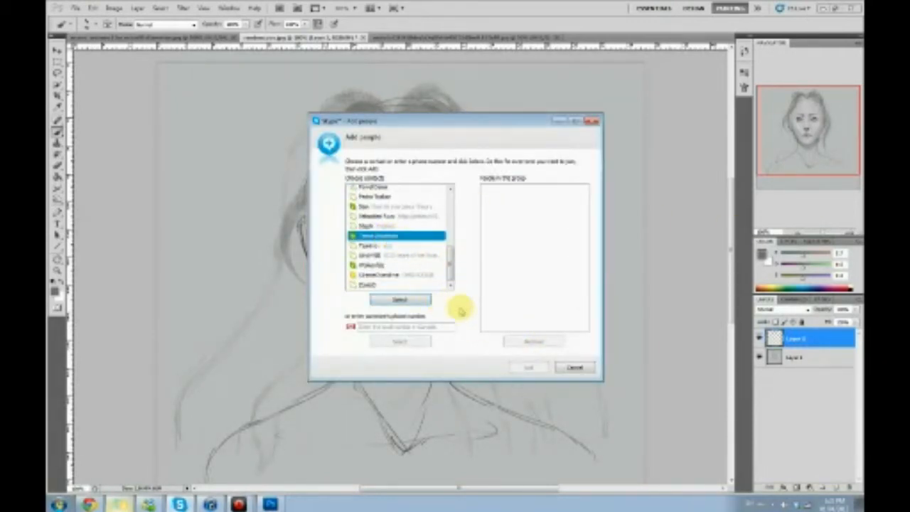
{"action": "left_click", "coordinate": [416, 298]}
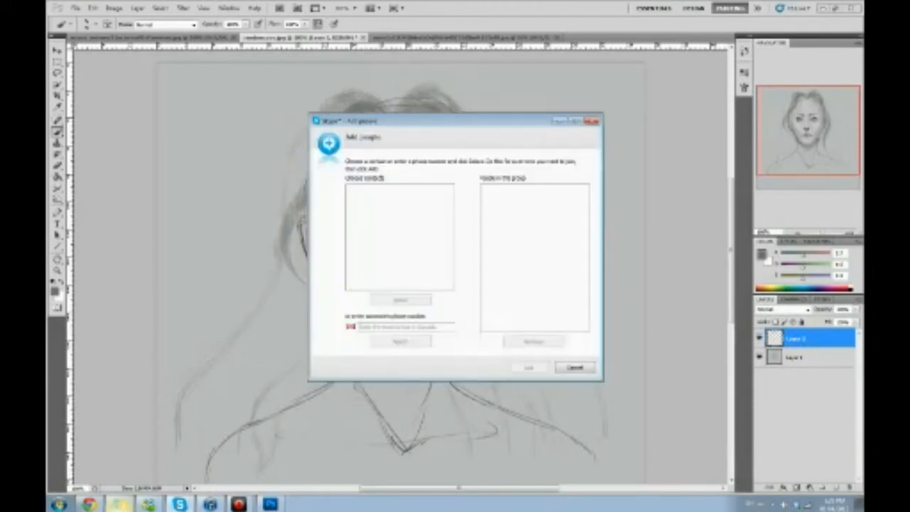
{"action": "left_click_drag", "start_coordinate": [455, 244], "coordinate": [453, 259]}
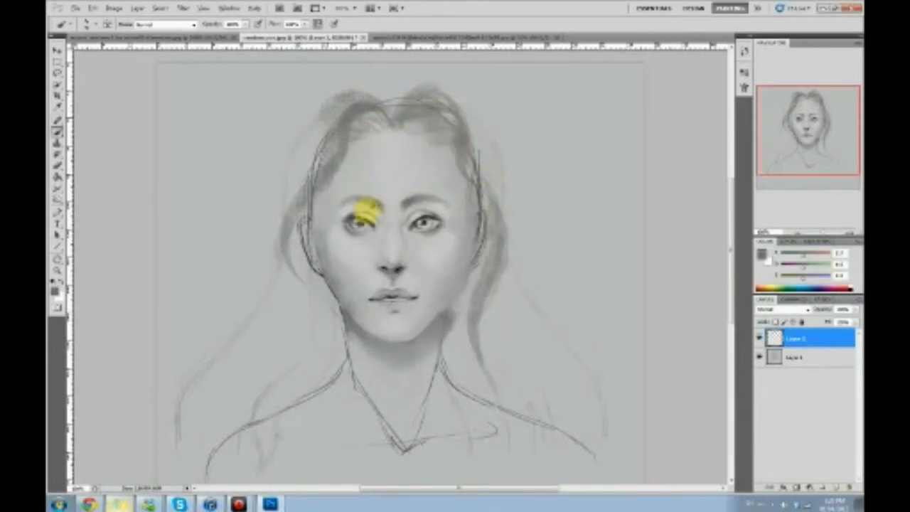
Try dark and mid-grey strokes along the parting and crown on the viewer's right, using greys picked from the portrait
{"action": "left_click", "coordinate": [364, 213]}
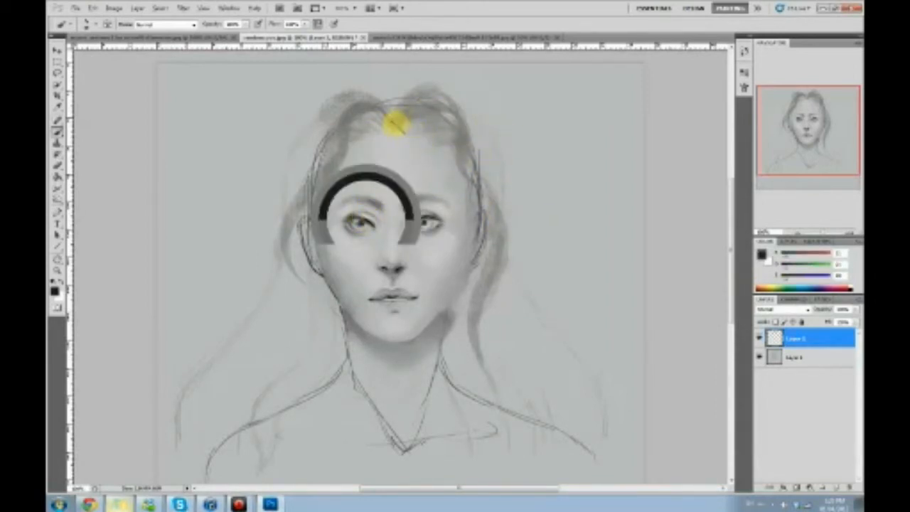
{"action": "mouse_move", "coordinate": [415, 104]}
{"action": "left_mouse_down"}
{"action": "mouse_move", "coordinate": [445, 97]}
{"action": "mouse_move", "coordinate": [495, 172]}
{"action": "left_mouse_up"}
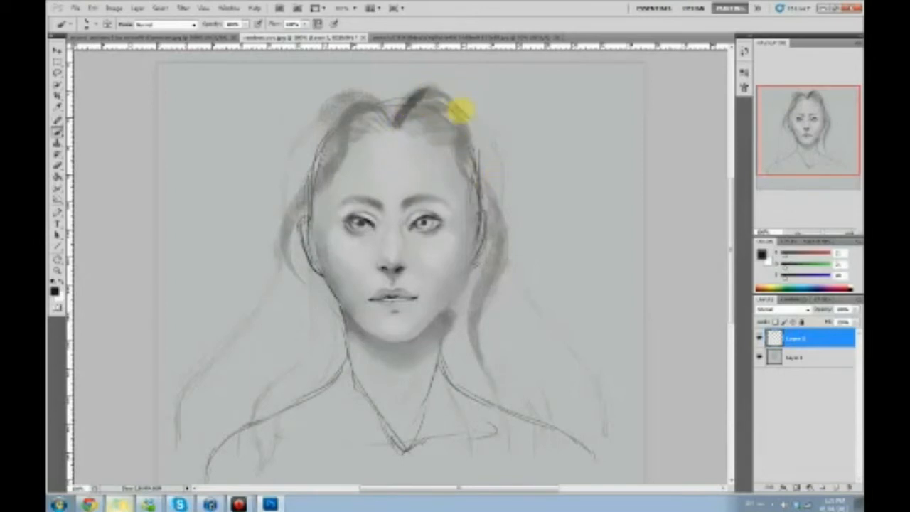
{"action": "left_click", "coordinate": [423, 117], "text": "alt"}
{"action": "left_click_drag", "start_coordinate": [394, 125], "coordinate": [421, 92]}
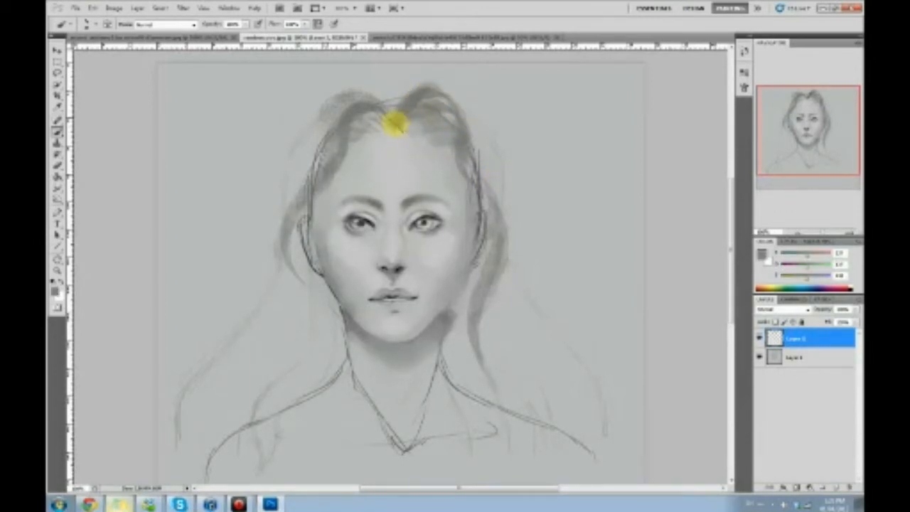
{"action": "left_click", "coordinate": [418, 213], "text": "alt"}
{"action": "mouse_move", "coordinate": [406, 136]}
{"action": "left_mouse_down"}
{"action": "mouse_move", "coordinate": [442, 98]}
{"action": "mouse_move", "coordinate": [464, 122]}
{"action": "left_mouse_up"}
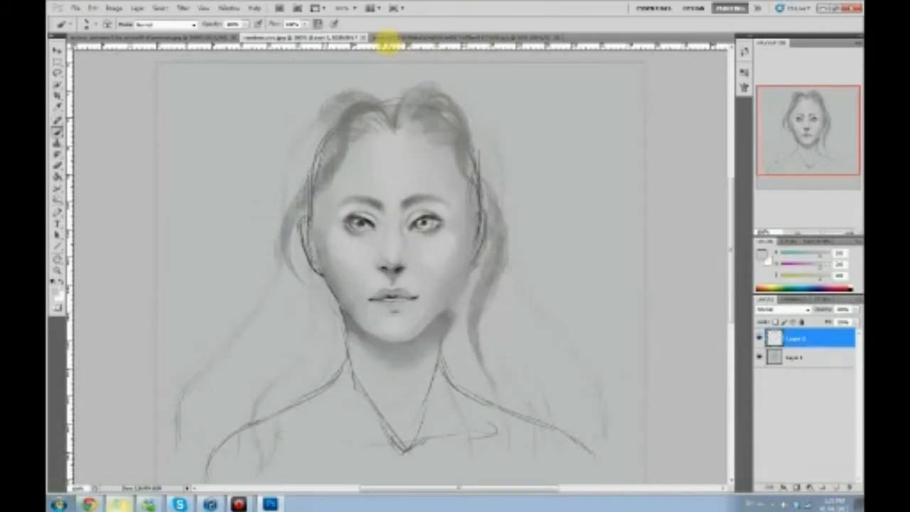
Raise the crown with sampled hair grey and brush long wavy strands past the ear on the viewer's right
{"action": "left_click", "coordinate": [405, 102], "text": "alt"}
{"action": "mouse_move", "coordinate": [395, 109]}
{"action": "left_mouse_down"}
{"action": "mouse_move", "coordinate": [442, 82]}
{"action": "mouse_move", "coordinate": [420, 88]}
{"action": "mouse_move", "coordinate": [487, 151]}
{"action": "left_mouse_up"}
{"action": "mouse_move", "coordinate": [425, 93]}
{"action": "left_mouse_down"}
{"action": "mouse_move", "coordinate": [476, 156]}
{"action": "mouse_move", "coordinate": [462, 119]}
{"action": "mouse_move", "coordinate": [509, 238]}
{"action": "mouse_move", "coordinate": [445, 148]}
{"action": "mouse_move", "coordinate": [426, 140]}
{"action": "mouse_move", "coordinate": [529, 242]}
{"action": "mouse_move", "coordinate": [425, 136]}
{"action": "mouse_move", "coordinate": [485, 256]}
{"action": "left_mouse_up"}
{"action": "mouse_move", "coordinate": [455, 165]}
{"action": "left_mouse_down"}
{"action": "mouse_move", "coordinate": [462, 240]}
{"action": "mouse_move", "coordinate": [477, 274]}
{"action": "left_mouse_up"}
{"action": "mouse_move", "coordinate": [455, 171]}
{"action": "left_mouse_down"}
{"action": "mouse_move", "coordinate": [451, 197]}
{"action": "mouse_move", "coordinate": [481, 312]}
{"action": "left_mouse_up"}
{"action": "left_click_drag", "start_coordinate": [469, 191], "coordinate": [525, 384]}
Brush wavy grey strands from the temple down over the shoulder and collar on the viewer's left
{"action": "left_click_drag", "start_coordinate": [323, 176], "coordinate": [301, 308]}
{"action": "left_click_drag", "start_coordinate": [310, 206], "coordinate": [320, 384]}
{"action": "mouse_move", "coordinate": [285, 236]}
{"action": "left_mouse_down"}
{"action": "mouse_move", "coordinate": [287, 293]}
{"action": "mouse_move", "coordinate": [299, 219]}
{"action": "mouse_move", "coordinate": [316, 364]}
{"action": "left_mouse_up"}
{"action": "mouse_move", "coordinate": [300, 221]}
{"action": "left_mouse_down"}
{"action": "mouse_move", "coordinate": [327, 351]}
{"action": "mouse_move", "coordinate": [302, 277]}
{"action": "mouse_move", "coordinate": [290, 315]}
{"action": "mouse_move", "coordinate": [293, 259]}
{"action": "mouse_move", "coordinate": [261, 270]}
{"action": "mouse_move", "coordinate": [258, 414]}
{"action": "mouse_move", "coordinate": [279, 277]}
{"action": "mouse_move", "coordinate": [297, 429]}
{"action": "left_mouse_up"}
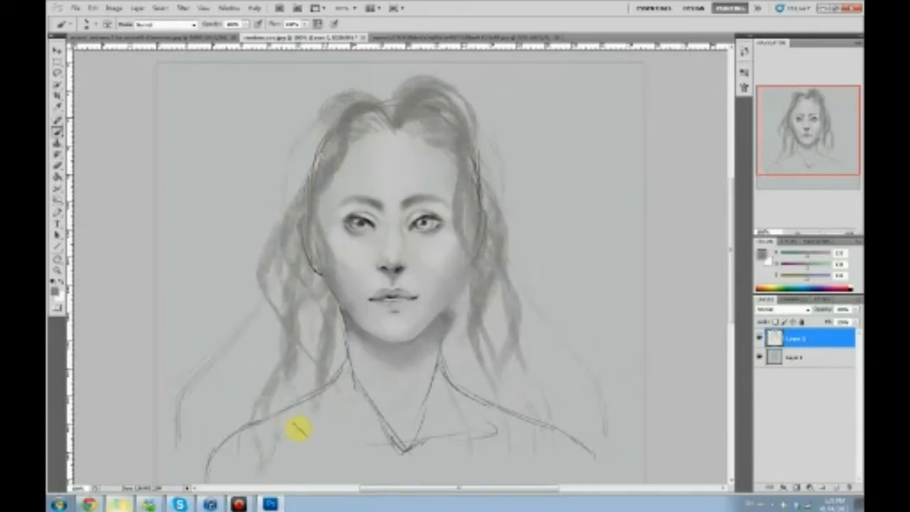
{"action": "left_click_drag", "start_coordinate": [295, 312], "coordinate": [247, 425]}
{"action": "left_click_drag", "start_coordinate": [314, 331], "coordinate": [277, 421]}
{"action": "left_click_drag", "start_coordinate": [317, 272], "coordinate": [361, 420]}
{"action": "left_click_drag", "start_coordinate": [297, 284], "coordinate": [368, 435]}
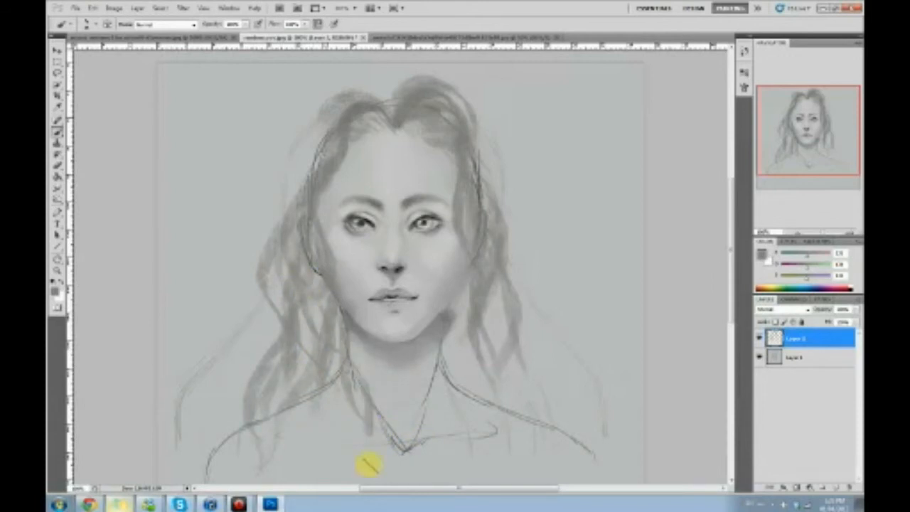
Add darker strands through the hair on the viewer's left and a dark strand beside the neck on the viewer's right
{"action": "mouse_move", "coordinate": [310, 189]}
{"action": "left_mouse_down"}
{"action": "mouse_move", "coordinate": [329, 327]}
{"action": "mouse_move", "coordinate": [295, 267]}
{"action": "mouse_move", "coordinate": [325, 339]}
{"action": "left_mouse_up"}
{"action": "left_click_drag", "start_coordinate": [297, 310], "coordinate": [335, 461]}
{"action": "left_click_drag", "start_coordinate": [321, 345], "coordinate": [359, 456]}
{"action": "left_click_drag", "start_coordinate": [345, 349], "coordinate": [354, 431]}
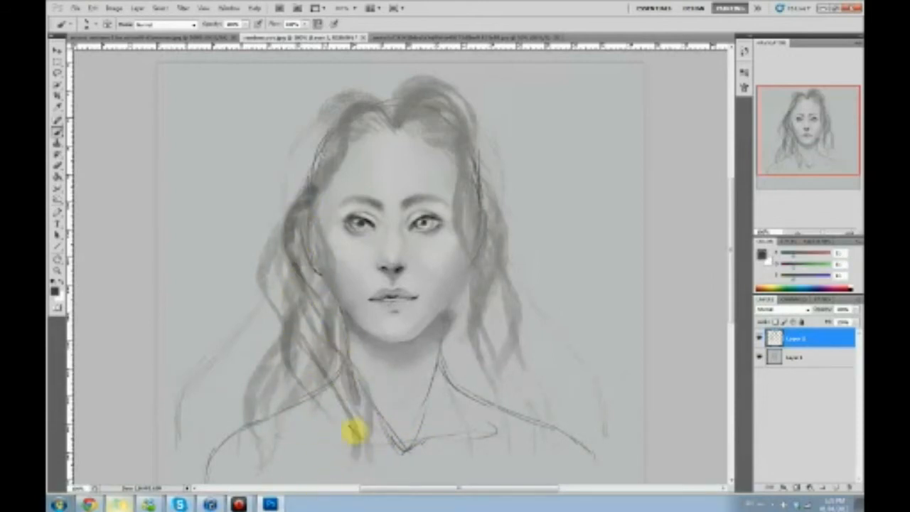
{"action": "left_click_drag", "start_coordinate": [352, 368], "coordinate": [363, 467]}
{"action": "left_click_drag", "start_coordinate": [450, 278], "coordinate": [466, 375]}
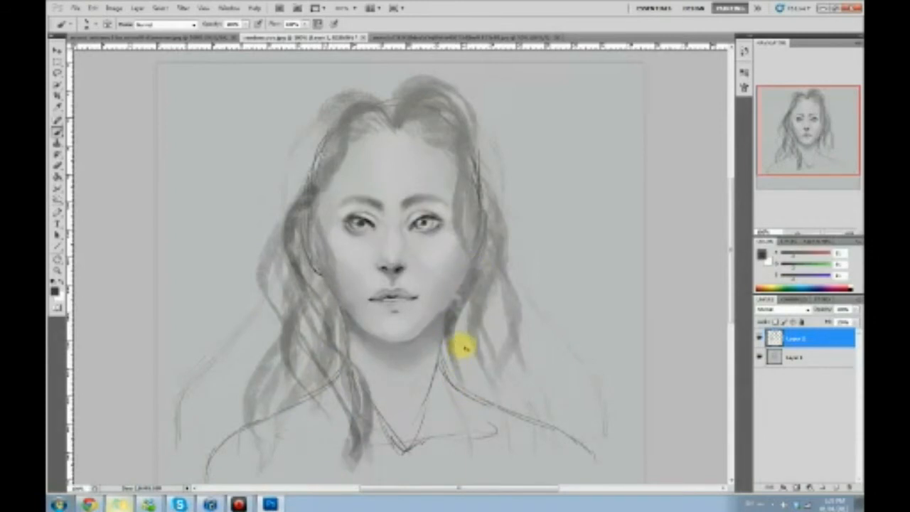
Fill out the crown on the viewer's left and brush a loose lock falling over the forehead
{"action": "key", "text": "ctrl+minus"}
{"action": "mouse_move", "coordinate": [384, 126]}
{"action": "left_mouse_down"}
{"action": "mouse_move", "coordinate": [345, 135]}
{"action": "mouse_move", "coordinate": [331, 177]}
{"action": "left_mouse_up"}
{"action": "left_click", "coordinate": [359, 131], "text": "alt"}
{"action": "mouse_move", "coordinate": [367, 132]}
{"action": "left_mouse_down"}
{"action": "mouse_move", "coordinate": [341, 167]}
{"action": "mouse_move", "coordinate": [341, 142]}
{"action": "mouse_move", "coordinate": [312, 215]}
{"action": "mouse_move", "coordinate": [320, 186]}
{"action": "mouse_move", "coordinate": [333, 233]}
{"action": "mouse_move", "coordinate": [328, 186]}
{"action": "mouse_move", "coordinate": [321, 301]}
{"action": "left_mouse_up"}
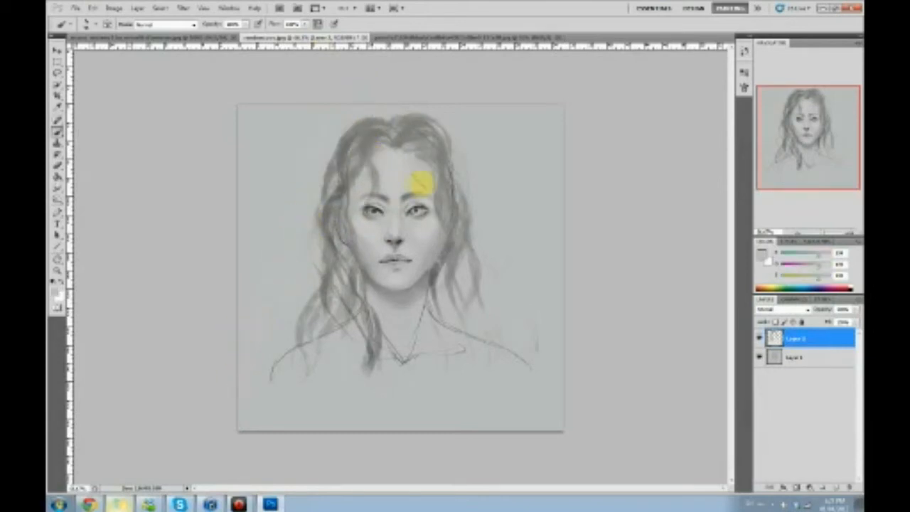
Brush fuller hair from the crown down past the shoulder on the viewer's right with sampled hair grey
{"action": "left_click", "coordinate": [396, 140], "text": "alt"}
{"action": "mouse_move", "coordinate": [427, 131]}
{"action": "left_mouse_down"}
{"action": "mouse_move", "coordinate": [456, 185]}
{"action": "mouse_move", "coordinate": [438, 142]}
{"action": "mouse_move", "coordinate": [470, 248]}
{"action": "left_mouse_up"}
{"action": "left_click_drag", "start_coordinate": [458, 172], "coordinate": [472, 321]}
{"action": "left_click_drag", "start_coordinate": [459, 206], "coordinate": [488, 327]}
{"action": "left_click_drag", "start_coordinate": [475, 226], "coordinate": [462, 353]}
{"action": "mouse_move", "coordinate": [483, 273]}
{"action": "left_mouse_down"}
{"action": "mouse_move", "coordinate": [463, 344]}
{"action": "mouse_move", "coordinate": [471, 256]}
{"action": "mouse_move", "coordinate": [451, 305]}
{"action": "mouse_move", "coordinate": [473, 391]}
{"action": "mouse_move", "coordinate": [492, 283]}
{"action": "mouse_move", "coordinate": [494, 332]}
{"action": "left_mouse_up"}
Sample the light background grey and reshape the outer edges of the hair on both sides into waves
{"action": "left_click", "coordinate": [504, 225], "text": "alt"}
{"action": "left_click_drag", "start_coordinate": [492, 236], "coordinate": [488, 207]}
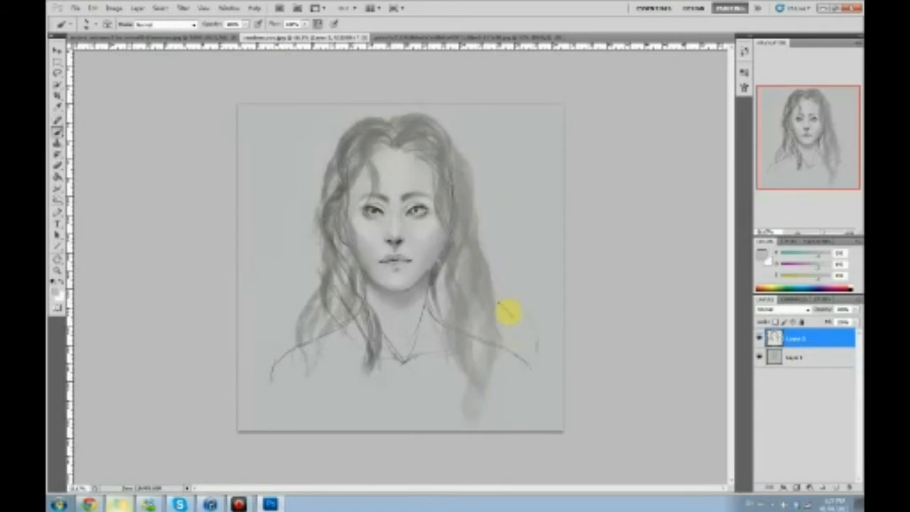
{"action": "left_click_drag", "start_coordinate": [322, 294], "coordinate": [301, 197]}
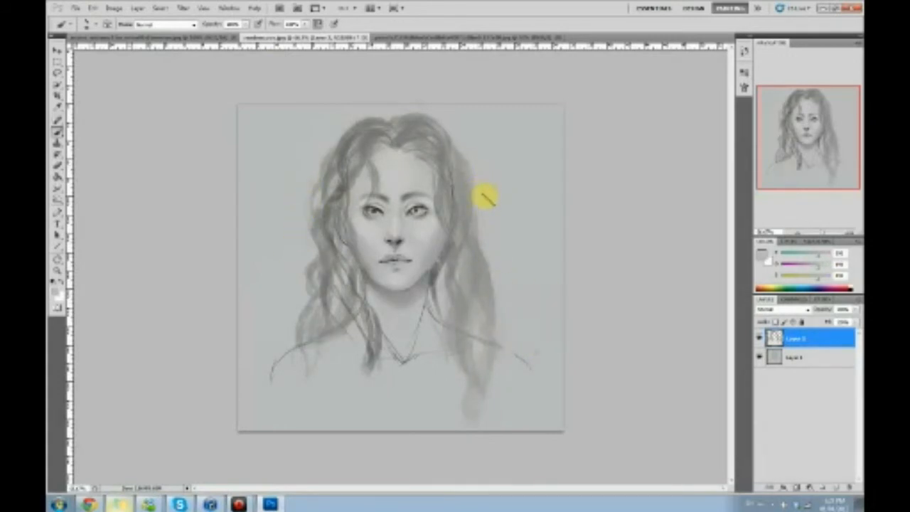
{"action": "mouse_move", "coordinate": [474, 246]}
{"action": "left_mouse_down"}
{"action": "mouse_move", "coordinate": [466, 184]}
{"action": "mouse_move", "coordinate": [468, 241]}
{"action": "mouse_move", "coordinate": [481, 267]}
{"action": "left_mouse_up"}
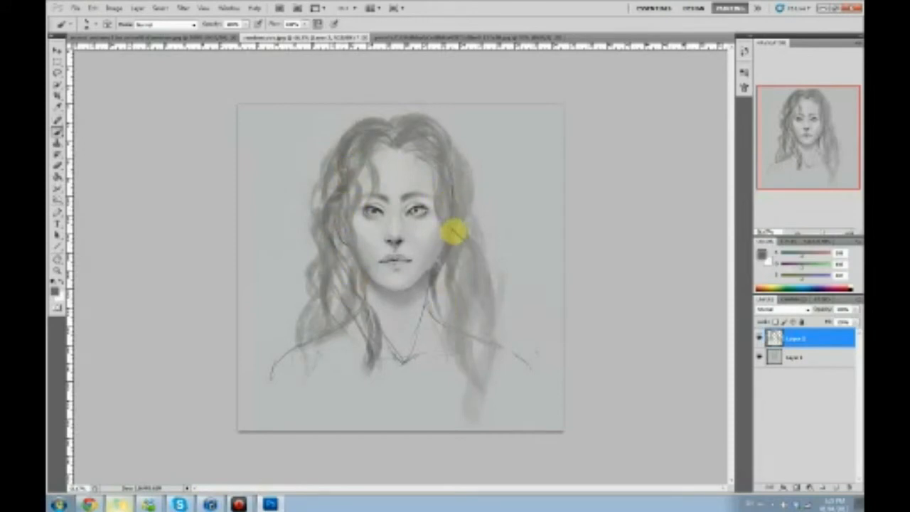
Sample a light grey from the forehead and paint highlights on the crown and the hair on the viewer's right
{"action": "left_click", "coordinate": [395, 204], "text": "alt"}
{"action": "left_click", "coordinate": [401, 206], "text": "alt"}
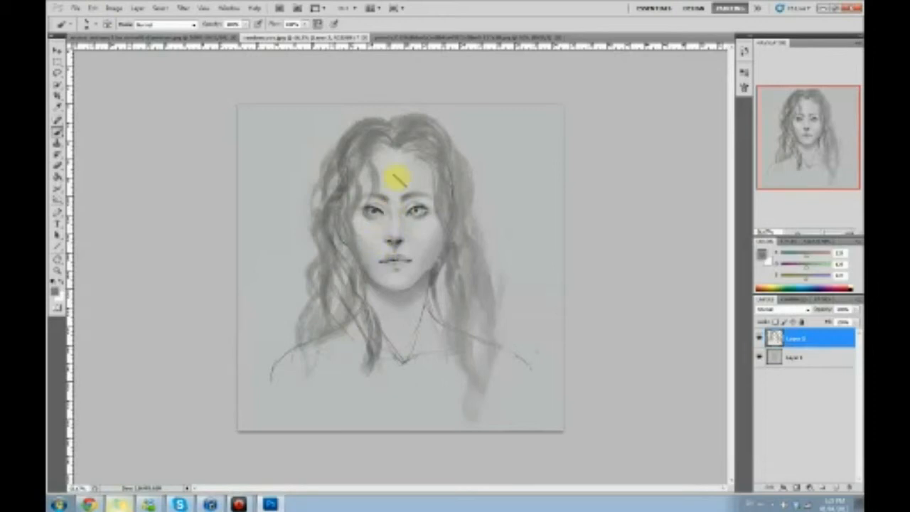
{"action": "left_click", "coordinate": [395, 177], "text": "alt"}
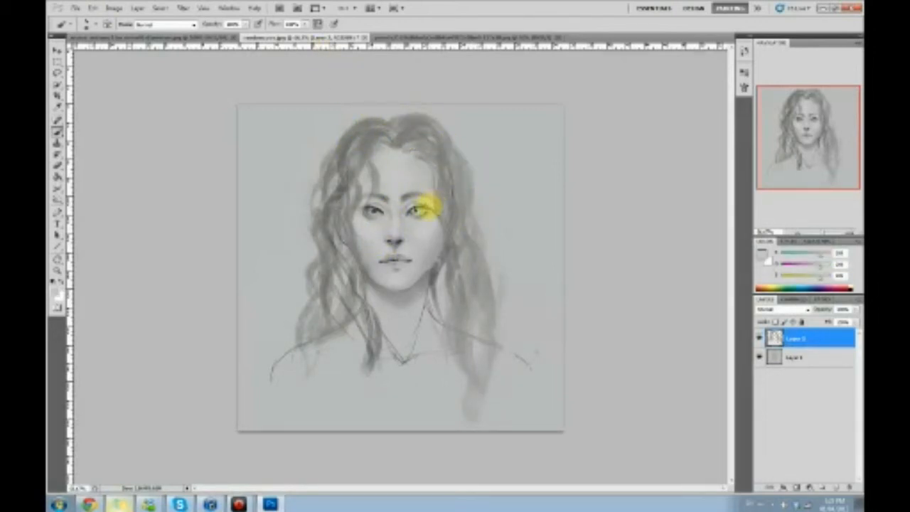
{"action": "mouse_move", "coordinate": [421, 126]}
{"action": "left_mouse_down"}
{"action": "mouse_move", "coordinate": [397, 144]}
{"action": "mouse_move", "coordinate": [423, 119]}
{"action": "mouse_move", "coordinate": [415, 122]}
{"action": "mouse_move", "coordinate": [473, 209]}
{"action": "mouse_move", "coordinate": [456, 153]}
{"action": "mouse_move", "coordinate": [476, 296]}
{"action": "mouse_move", "coordinate": [444, 173]}
{"action": "mouse_move", "coordinate": [457, 235]}
{"action": "mouse_move", "coordinate": [450, 225]}
{"action": "mouse_move", "coordinate": [441, 142]}
{"action": "mouse_move", "coordinate": [447, 201]}
{"action": "mouse_move", "coordinate": [444, 154]}
{"action": "mouse_move", "coordinate": [419, 140]}
{"action": "mouse_move", "coordinate": [426, 145]}
{"action": "mouse_move", "coordinate": [403, 150]}
{"action": "left_mouse_up"}
{"action": "mouse_move", "coordinate": [472, 171]}
{"action": "left_mouse_down"}
{"action": "mouse_move", "coordinate": [474, 256]}
{"action": "mouse_move", "coordinate": [458, 194]}
{"action": "mouse_move", "coordinate": [461, 323]}
{"action": "mouse_move", "coordinate": [453, 226]}
{"action": "mouse_move", "coordinate": [450, 281]}
{"action": "mouse_move", "coordinate": [472, 326]}
{"action": "mouse_move", "coordinate": [450, 259]}
{"action": "mouse_move", "coordinate": [450, 385]}
{"action": "mouse_move", "coordinate": [469, 254]}
{"action": "mouse_move", "coordinate": [508, 312]}
{"action": "left_mouse_up"}
Brush light wavy highlight strands down the hair on the viewer's left and beside the neck on the viewer's right
{"action": "mouse_move", "coordinate": [415, 206]}
{"action": "left_mouse_down"}
{"action": "mouse_move", "coordinate": [382, 112]}
{"action": "mouse_move", "coordinate": [379, 149]}
{"action": "mouse_move", "coordinate": [396, 125]}
{"action": "mouse_move", "coordinate": [345, 176]}
{"action": "mouse_move", "coordinate": [355, 136]}
{"action": "mouse_move", "coordinate": [325, 206]}
{"action": "left_mouse_up"}
{"action": "left_click_drag", "start_coordinate": [342, 172], "coordinate": [351, 275]}
{"action": "left_click_drag", "start_coordinate": [333, 230], "coordinate": [354, 274]}
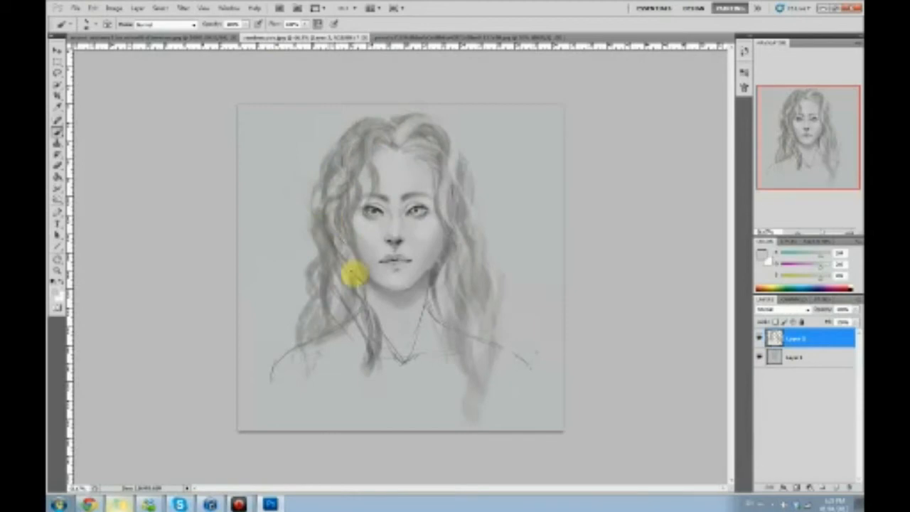
{"action": "mouse_move", "coordinate": [325, 187]}
{"action": "left_mouse_down"}
{"action": "mouse_move", "coordinate": [341, 222]}
{"action": "mouse_move", "coordinate": [338, 281]}
{"action": "left_mouse_up"}
{"action": "mouse_move", "coordinate": [322, 229]}
{"action": "left_mouse_down"}
{"action": "mouse_move", "coordinate": [327, 304]}
{"action": "mouse_move", "coordinate": [300, 341]}
{"action": "left_mouse_up"}
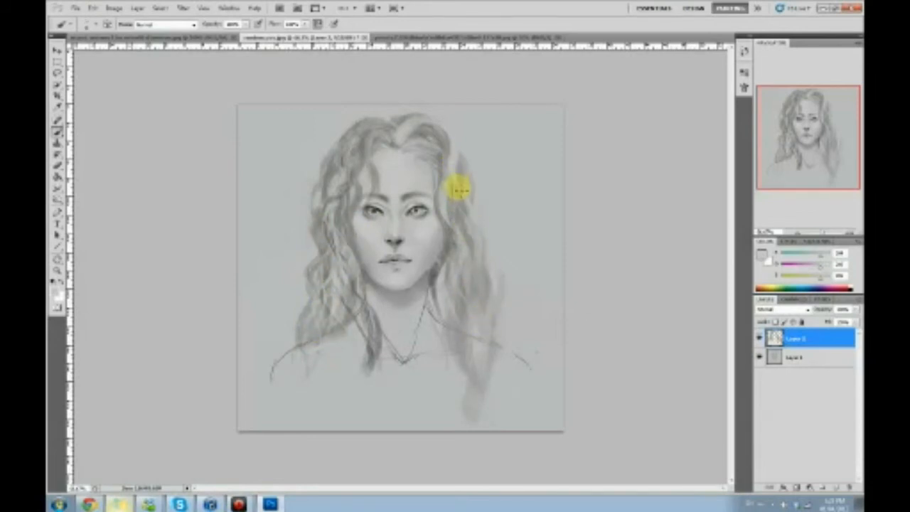
{"action": "mouse_move", "coordinate": [440, 248]}
{"action": "left_mouse_down"}
{"action": "mouse_move", "coordinate": [434, 279]}
{"action": "mouse_move", "coordinate": [463, 274]}
{"action": "mouse_move", "coordinate": [461, 347]}
{"action": "left_mouse_up"}
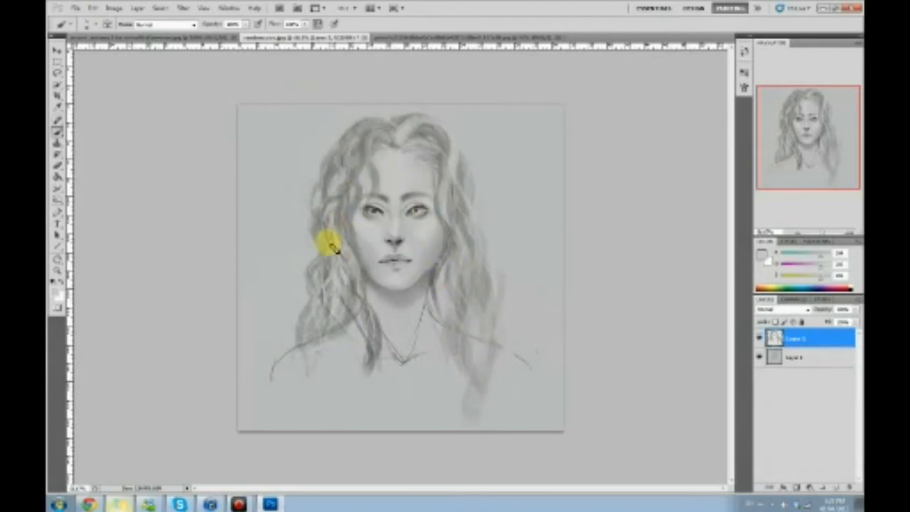
Lighten hair strands beside the face and neck using the Dodge tool with its range set to Highlights, reducing the brush size
{"action": "left_click_drag", "start_coordinate": [56, 196], "coordinate": [85, 196]}
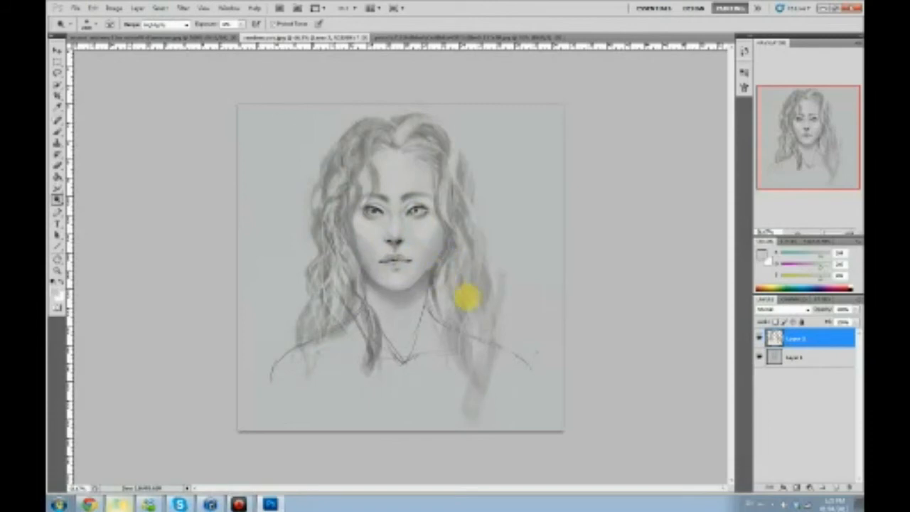
{"action": "mouse_move", "coordinate": [433, 283]}
{"action": "left_mouse_down"}
{"action": "mouse_move", "coordinate": [506, 309]}
{"action": "mouse_move", "coordinate": [448, 285]}
{"action": "left_mouse_up"}
{"action": "key", "text": "ctrl+z"}
{"action": "mouse_move", "coordinate": [450, 275]}
{"action": "left_mouse_down"}
{"action": "mouse_move", "coordinate": [460, 290]}
{"action": "mouse_move", "coordinate": [447, 270]}
{"action": "left_mouse_up"}
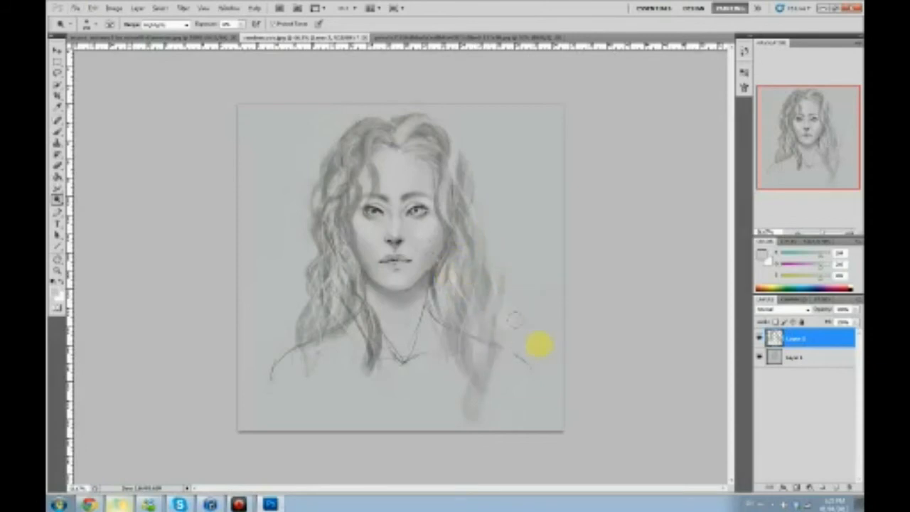
{"action": "key", "text": "ctrl+z"}
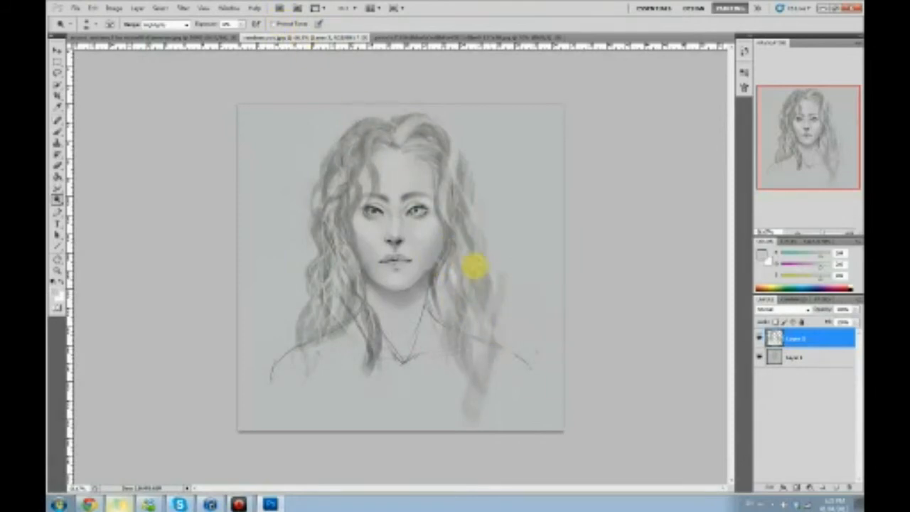
{"action": "mouse_move", "coordinate": [332, 264]}
{"action": "left_mouse_down"}
{"action": "mouse_move", "coordinate": [339, 293]}
{"action": "mouse_move", "coordinate": [347, 269]}
{"action": "mouse_move", "coordinate": [308, 312]}
{"action": "mouse_move", "coordinate": [345, 275]}
{"action": "left_mouse_up"}
{"action": "key", "text": "bracketleft"}
{"action": "mouse_move", "coordinate": [340, 238]}
{"action": "left_mouse_down"}
{"action": "mouse_move", "coordinate": [308, 263]}
{"action": "mouse_move", "coordinate": [347, 218]}
{"action": "mouse_move", "coordinate": [349, 172]}
{"action": "mouse_move", "coordinate": [325, 177]}
{"action": "left_mouse_up"}
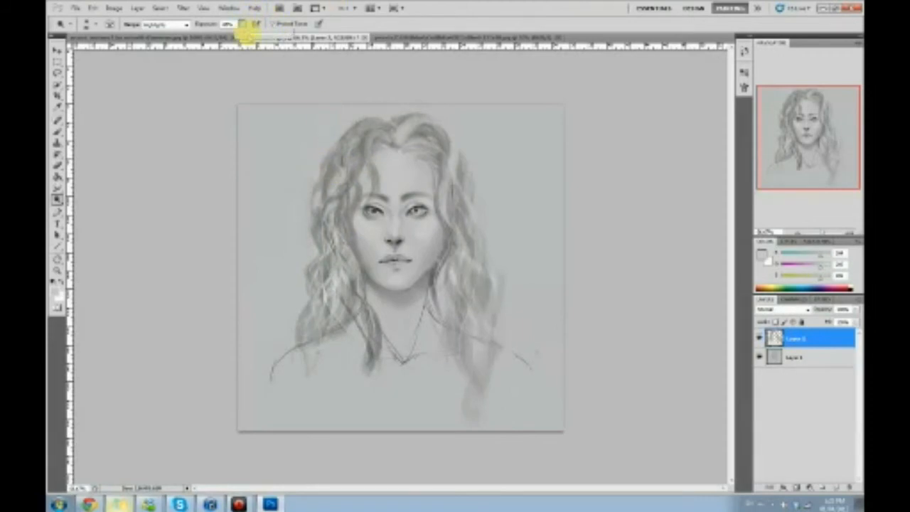
Lighten the hair across the crown with the Dodge tool, and return to the Brush with the default colours
{"action": "mouse_move", "coordinate": [437, 149]}
{"action": "left_mouse_down"}
{"action": "mouse_move", "coordinate": [405, 133]}
{"action": "mouse_move", "coordinate": [428, 173]}
{"action": "mouse_move", "coordinate": [416, 144]}
{"action": "mouse_move", "coordinate": [452, 133]}
{"action": "mouse_move", "coordinate": [436, 142]}
{"action": "mouse_move", "coordinate": [411, 135]}
{"action": "mouse_move", "coordinate": [418, 189]}
{"action": "mouse_move", "coordinate": [412, 131]}
{"action": "mouse_move", "coordinate": [427, 153]}
{"action": "mouse_move", "coordinate": [410, 128]}
{"action": "mouse_move", "coordinate": [395, 142]}
{"action": "mouse_move", "coordinate": [412, 124]}
{"action": "mouse_move", "coordinate": [361, 153]}
{"action": "mouse_move", "coordinate": [368, 133]}
{"action": "mouse_move", "coordinate": [384, 126]}
{"action": "mouse_move", "coordinate": [360, 122]}
{"action": "mouse_move", "coordinate": [380, 123]}
{"action": "mouse_move", "coordinate": [376, 147]}
{"action": "left_mouse_up"}
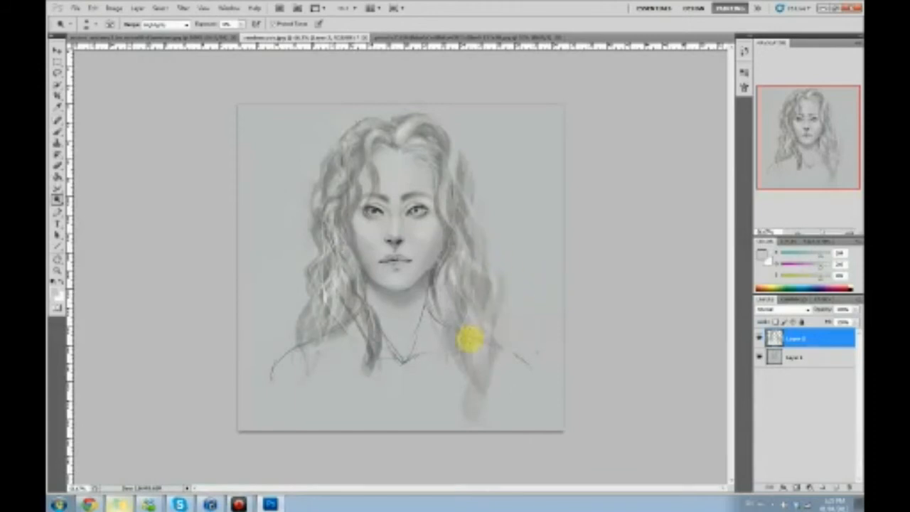
{"action": "key", "text": "b"}
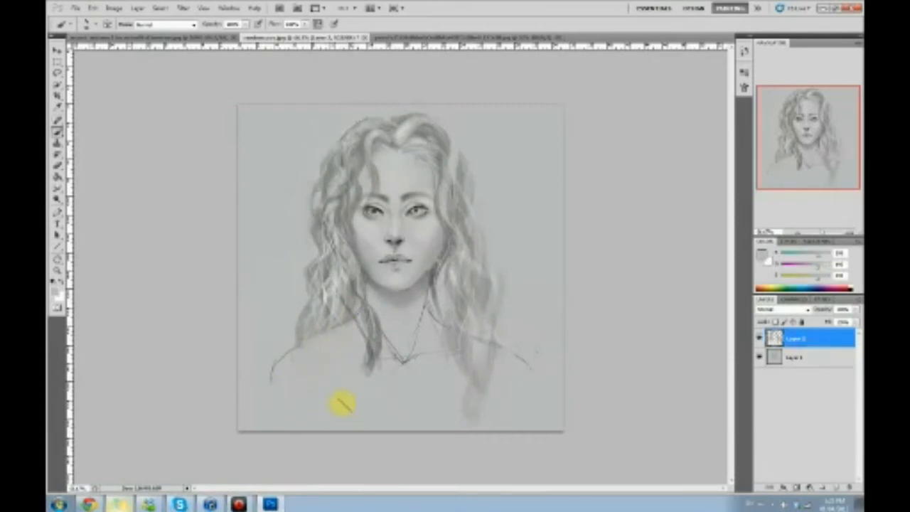
{"action": "left_click_drag", "start_coordinate": [333, 235], "coordinate": [429, 241]}
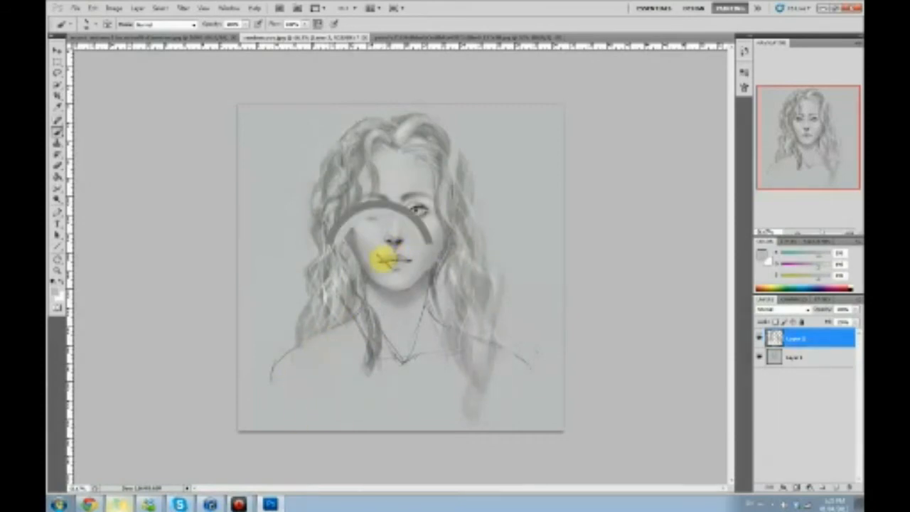
{"action": "key", "text": "ctrl+z"}
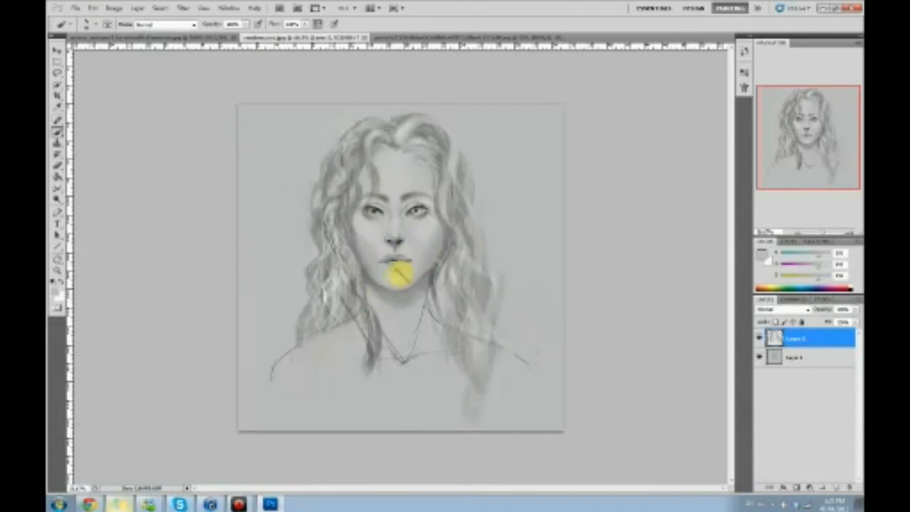
{"action": "key", "text": "d"}
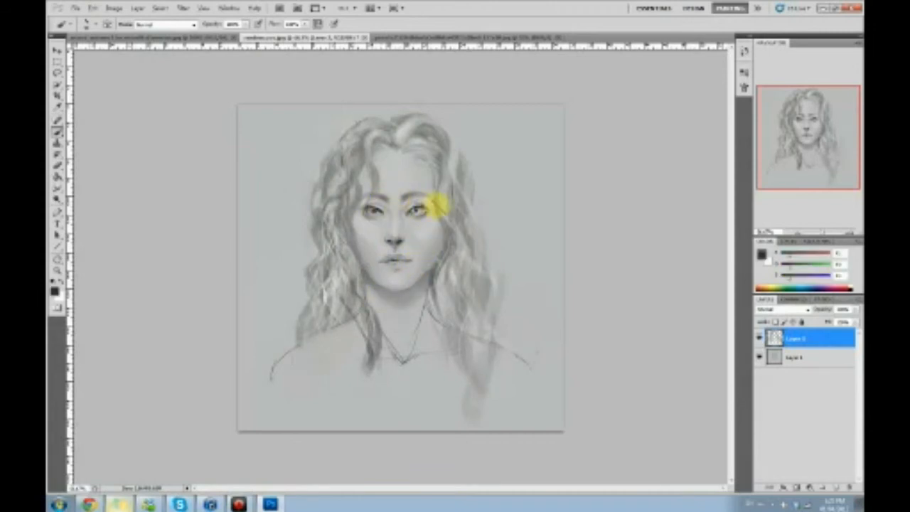
Check the hair layer by hiding and showing it, and merge it down into the face layer
{"action": "left_click", "coordinate": [184, 9]}
{"action": "left_click", "coordinate": [616, 94]}
{"action": "left_click", "coordinate": [759, 339]}
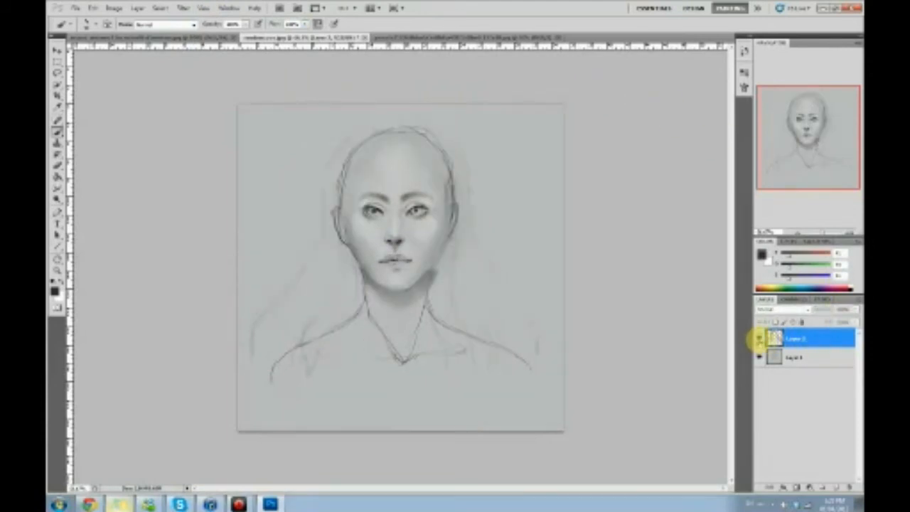
{"action": "left_click", "coordinate": [759, 339]}
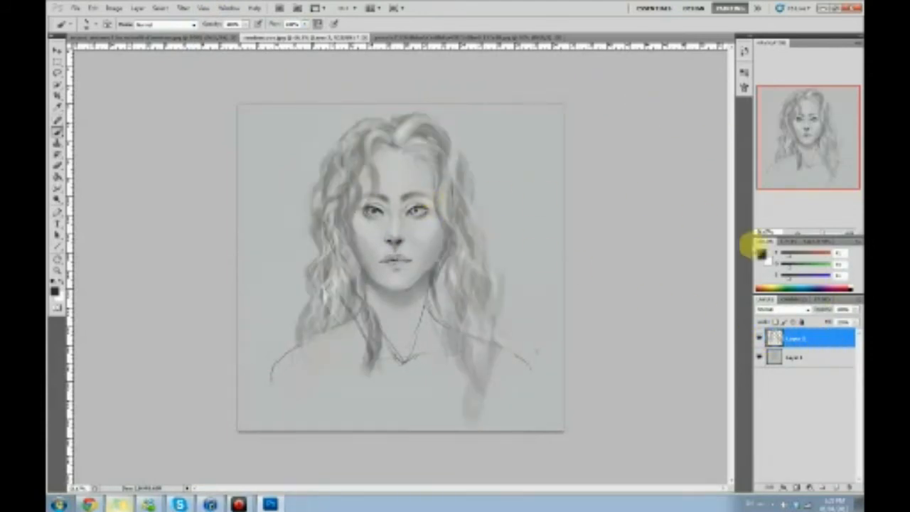
{"action": "right_click", "coordinate": [835, 339]}
{"action": "left_click", "coordinate": [818, 304]}
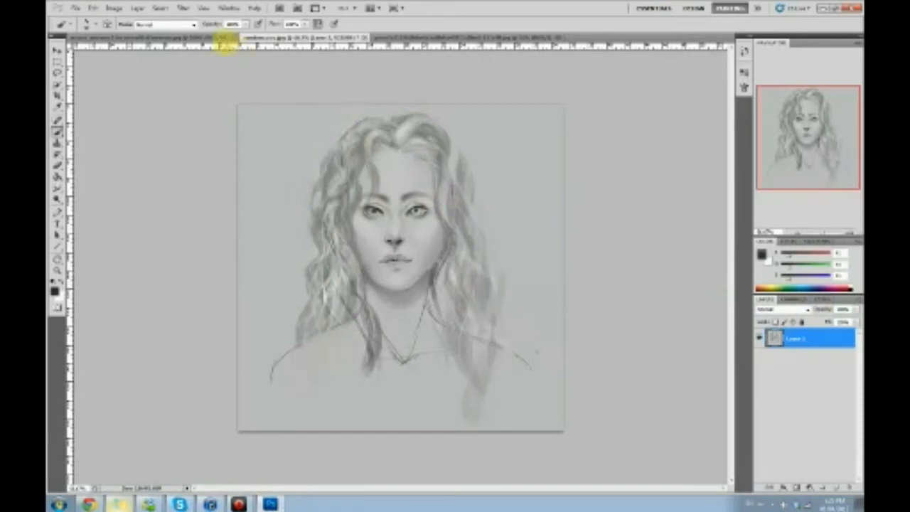
Open the merged portrait in Liquify and shrink the eye on the viewer's right with the Pucker tool
{"action": "left_click", "coordinate": [183, 8]}
{"action": "left_click", "coordinate": [203, 63]}
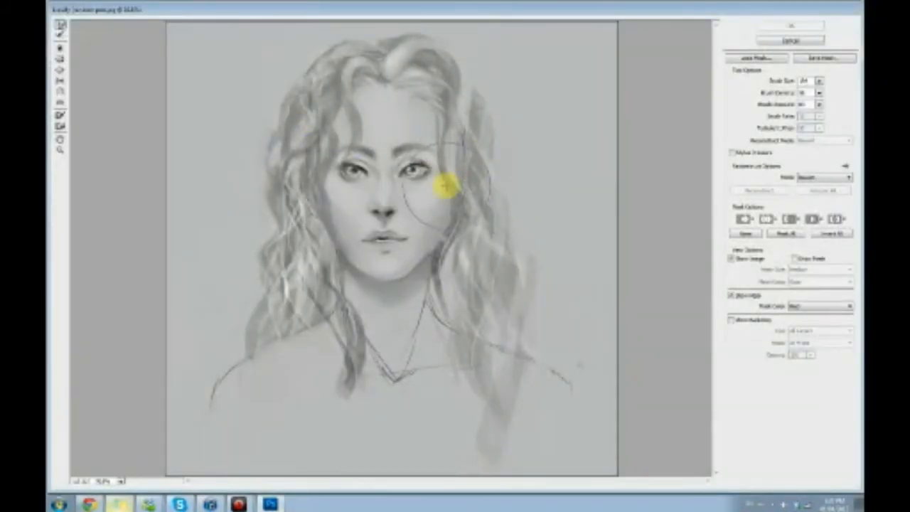
{"action": "left_click", "coordinate": [59, 59]}
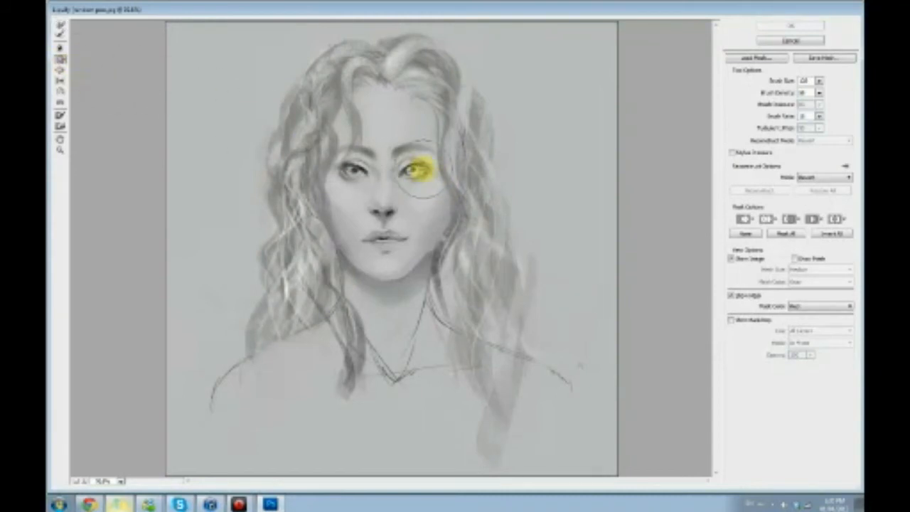
{"action": "left_click_drag", "start_coordinate": [411, 168], "coordinate": [403, 167]}
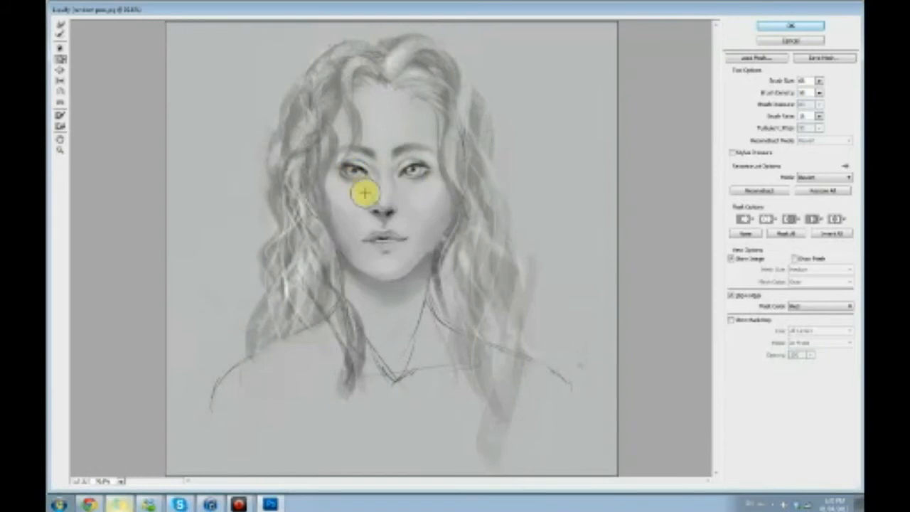
Reshape both eyes and the eyebrow on the viewer's right with the Forward Warp tool, and apply the Liquify changes
{"action": "left_click", "coordinate": [60, 26]}
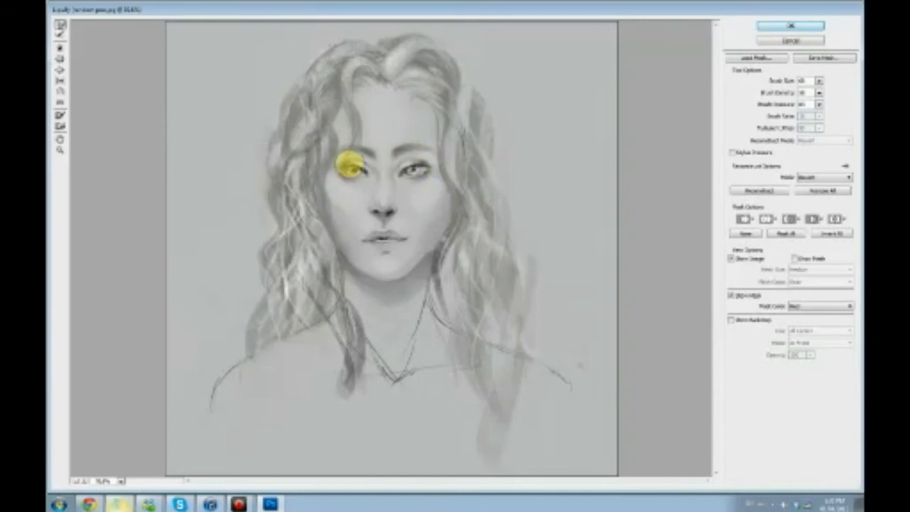
{"action": "mouse_move", "coordinate": [354, 164]}
{"action": "left_mouse_down"}
{"action": "mouse_move", "coordinate": [345, 163]}
{"action": "mouse_move", "coordinate": [356, 152]}
{"action": "mouse_move", "coordinate": [341, 163]}
{"action": "mouse_move", "coordinate": [377, 187]}
{"action": "mouse_move", "coordinate": [352, 180]}
{"action": "mouse_move", "coordinate": [396, 185]}
{"action": "left_mouse_up"}
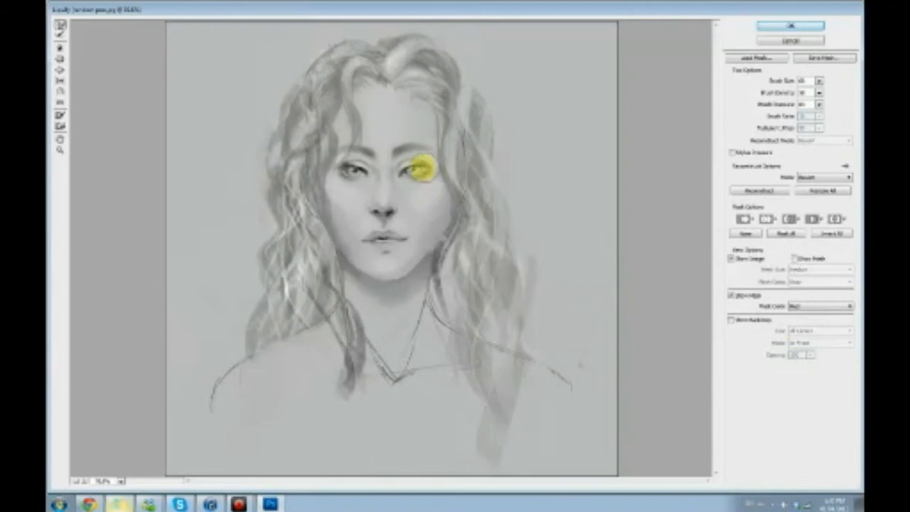
{"action": "mouse_move", "coordinate": [407, 165]}
{"action": "left_mouse_down"}
{"action": "mouse_move", "coordinate": [359, 165]}
{"action": "mouse_move", "coordinate": [450, 168]}
{"action": "mouse_move", "coordinate": [463, 163]}
{"action": "mouse_move", "coordinate": [425, 168]}
{"action": "mouse_move", "coordinate": [459, 158]}
{"action": "mouse_move", "coordinate": [479, 166]}
{"action": "mouse_move", "coordinate": [409, 159]}
{"action": "mouse_move", "coordinate": [445, 150]}
{"action": "mouse_move", "coordinate": [359, 166]}
{"action": "mouse_move", "coordinate": [375, 149]}
{"action": "mouse_move", "coordinate": [400, 152]}
{"action": "mouse_move", "coordinate": [371, 159]}
{"action": "mouse_move", "coordinate": [345, 146]}
{"action": "mouse_move", "coordinate": [424, 147]}
{"action": "left_mouse_up"}
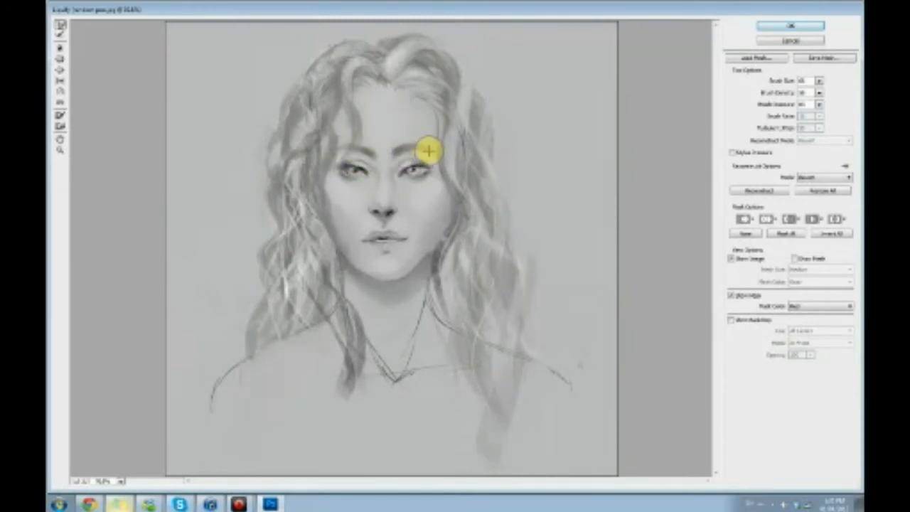
{"action": "mouse_move", "coordinate": [411, 139]}
{"action": "left_mouse_down"}
{"action": "mouse_move", "coordinate": [454, 156]}
{"action": "mouse_move", "coordinate": [355, 164]}
{"action": "mouse_move", "coordinate": [411, 160]}
{"action": "left_mouse_up"}
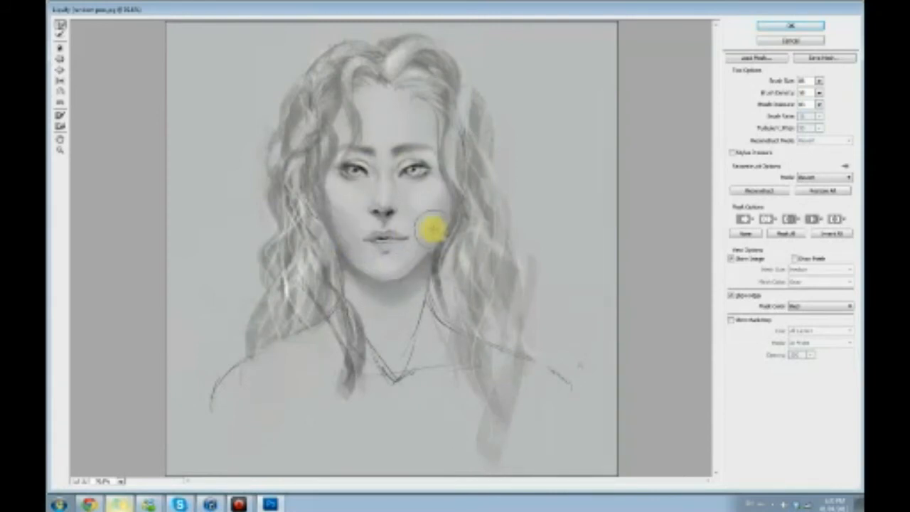
{"action": "left_click", "coordinate": [817, 24]}
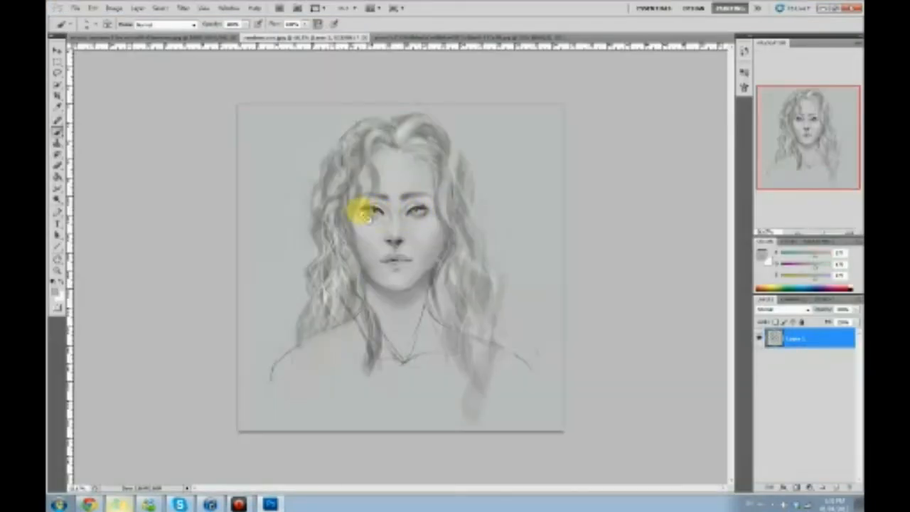
Sample dark and light greys from the face and retouch the mouth and both eyes with the Brush
{"action": "left_click", "coordinate": [423, 209], "text": "alt"}
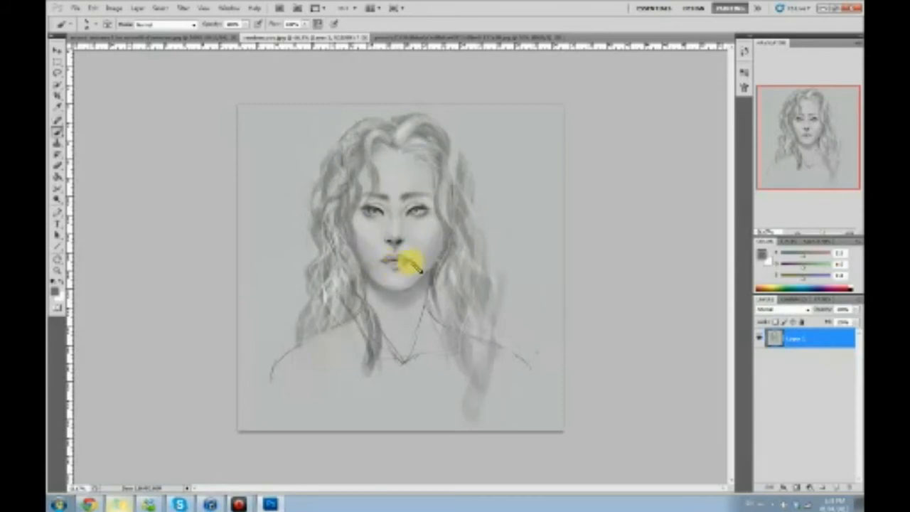
{"action": "left_click", "coordinate": [389, 263], "text": "alt"}
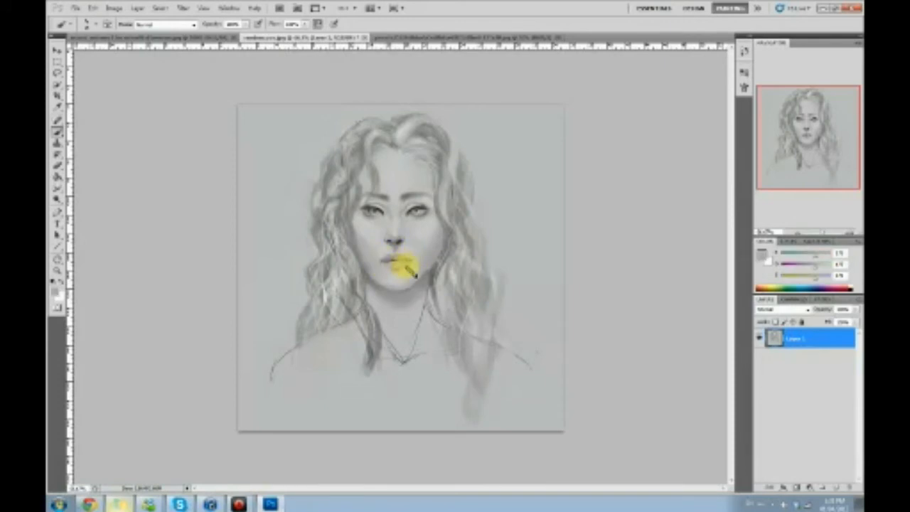
{"action": "left_click", "coordinate": [429, 211], "text": "alt"}
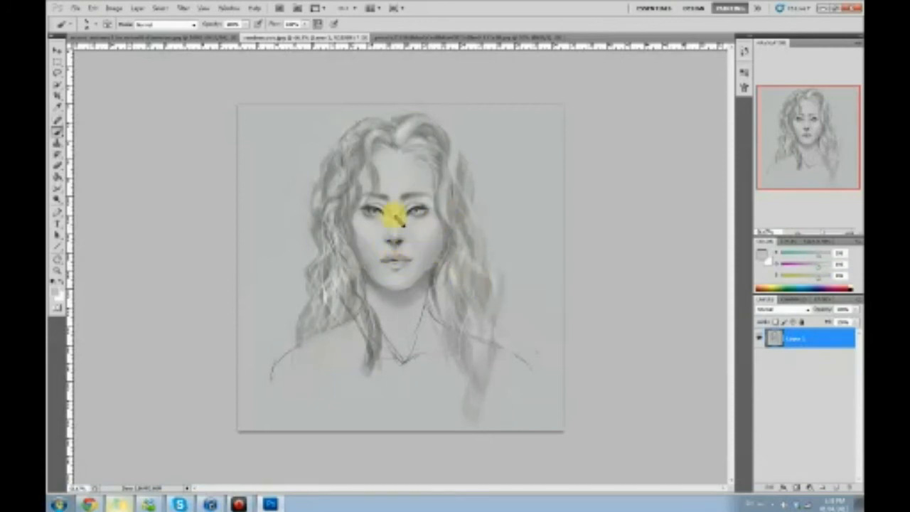
{"action": "left_click", "coordinate": [361, 209], "text": "alt"}
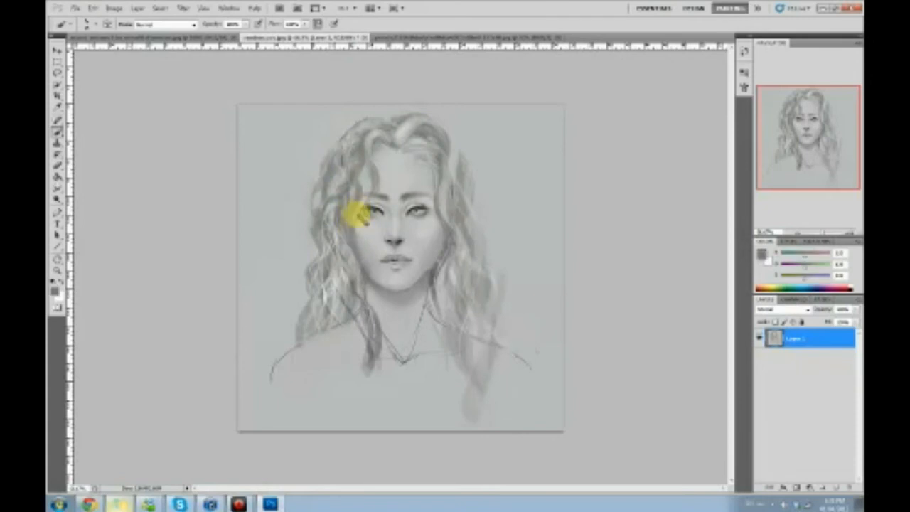
{"action": "left_click", "coordinate": [357, 213], "text": "alt"}
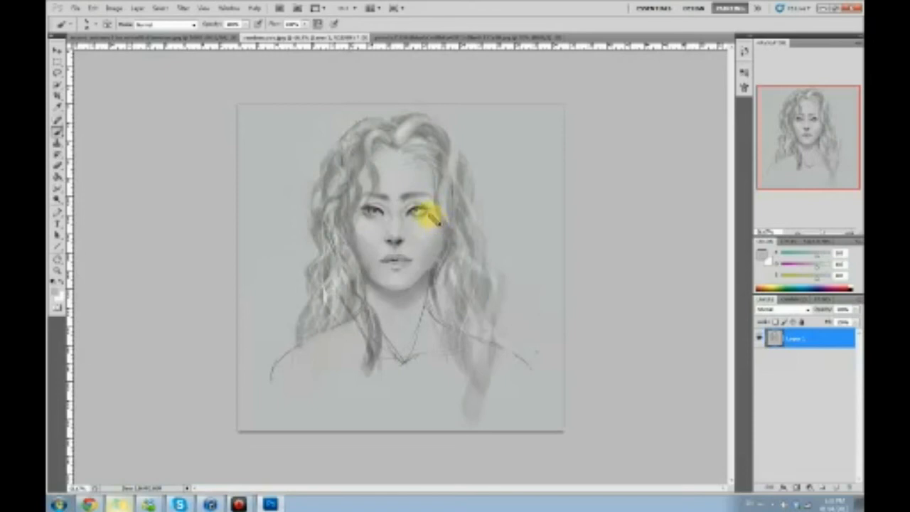
Warp the eye and brow area further in a second Liquify pass and apply it
{"action": "left_click", "coordinate": [183, 8]}
{"action": "left_click", "coordinate": [206, 68]}
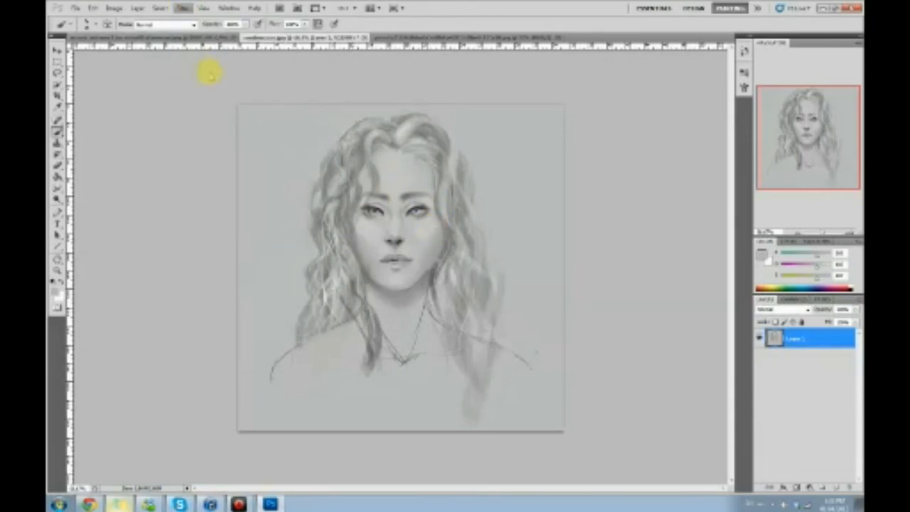
{"action": "mouse_move", "coordinate": [359, 213]}
{"action": "left_mouse_down"}
{"action": "mouse_move", "coordinate": [396, 203]}
{"action": "mouse_move", "coordinate": [361, 203]}
{"action": "mouse_move", "coordinate": [394, 205]}
{"action": "left_mouse_up"}
{"action": "left_click", "coordinate": [386, 136]}
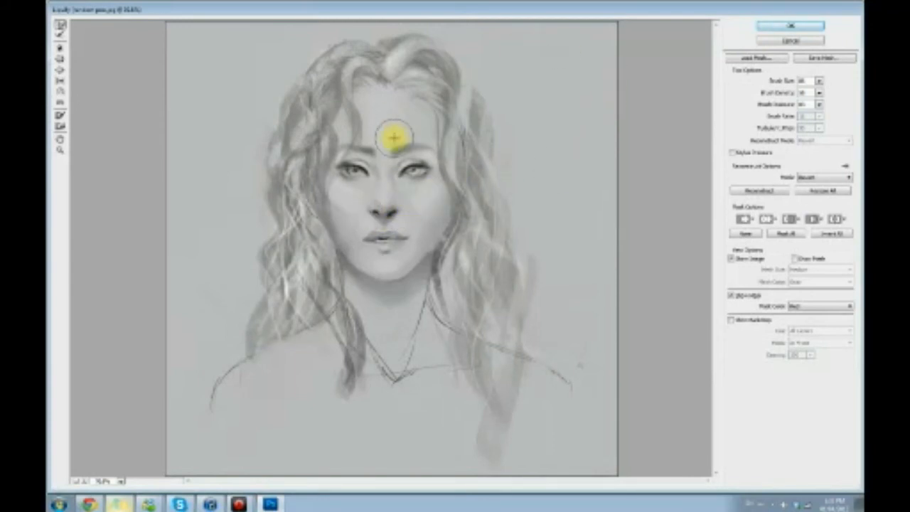
{"action": "left_click", "coordinate": [771, 26]}
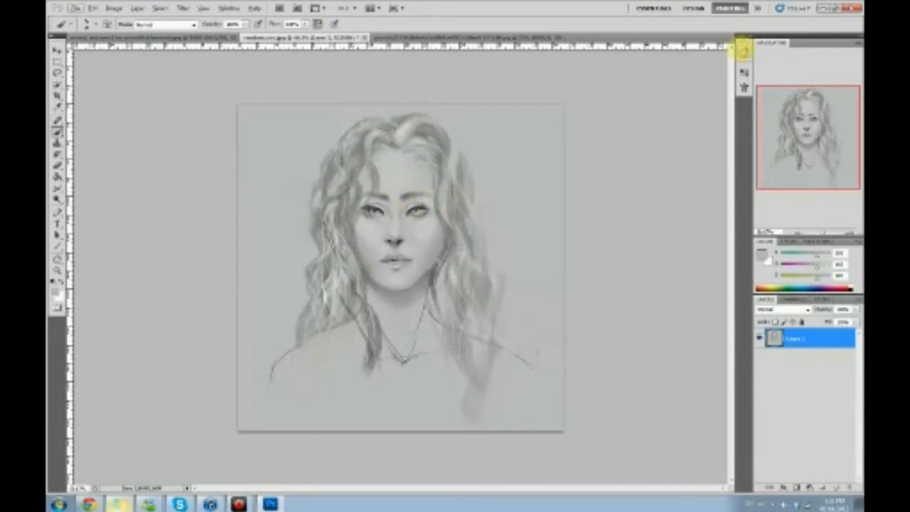
Compare the portrait before and after the second Liquify pass using the history states, ending on the latest one
{"action": "left_click", "coordinate": [743, 49]}
{"action": "left_click", "coordinate": [647, 377]}
{"action": "left_click", "coordinate": [648, 368]}
{"action": "left_click", "coordinate": [648, 376]}
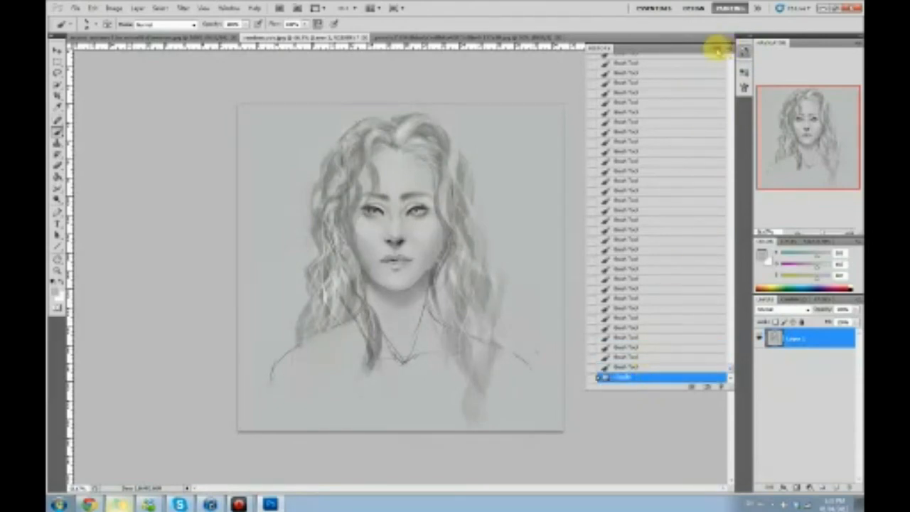
{"action": "left_click", "coordinate": [720, 47]}
Sample greys from the cheek and chin, and smooth the shading on the chin and the cheek on the viewer's right
{"action": "left_click", "coordinate": [435, 241], "text": "alt"}
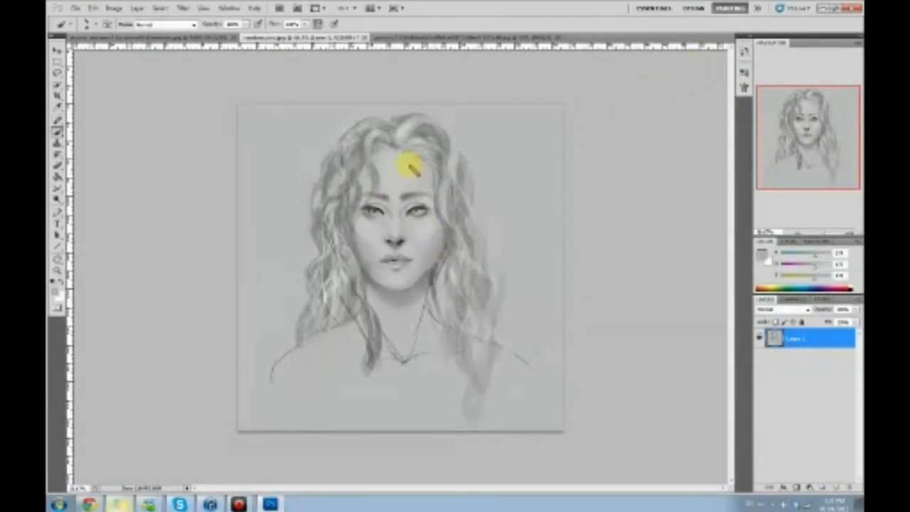
{"action": "left_click", "coordinate": [434, 229], "text": "alt"}
{"action": "left_click", "coordinate": [428, 255], "text": "alt"}
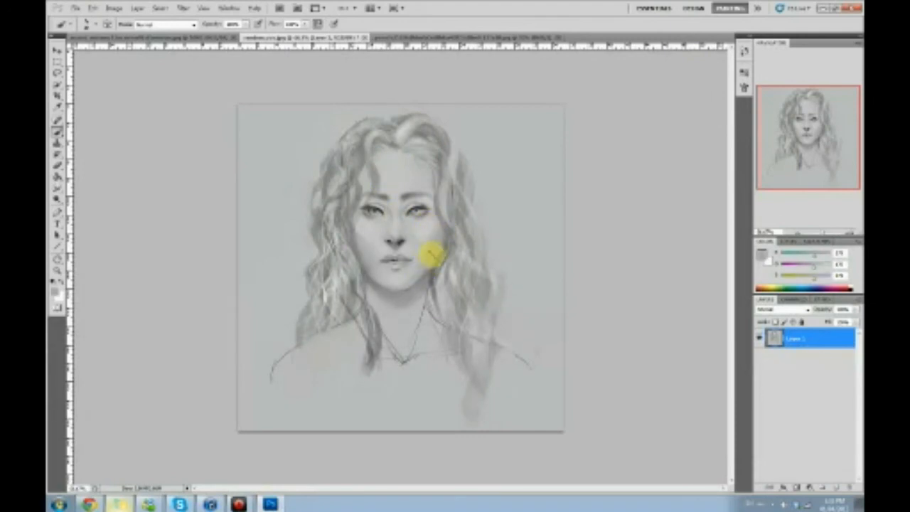
{"action": "left_click", "coordinate": [390, 281], "text": "alt"}
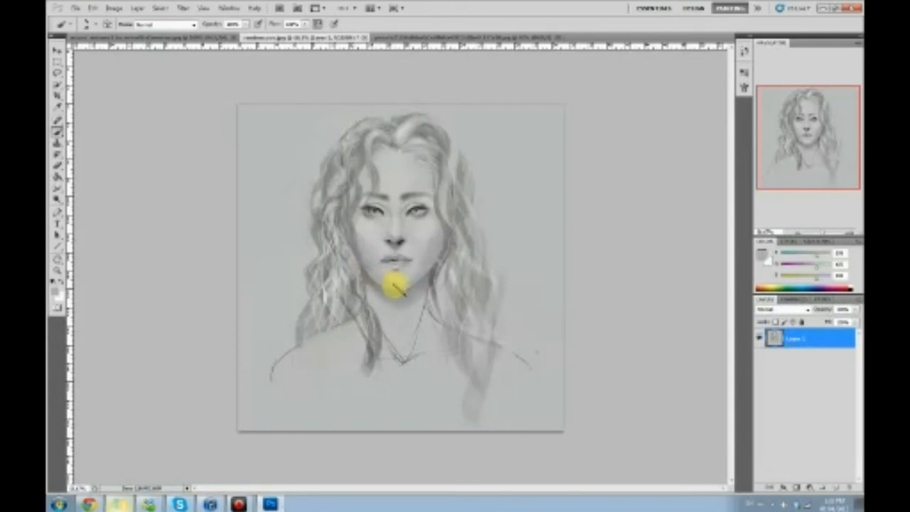
{"action": "left_click", "coordinate": [426, 242], "text": "alt"}
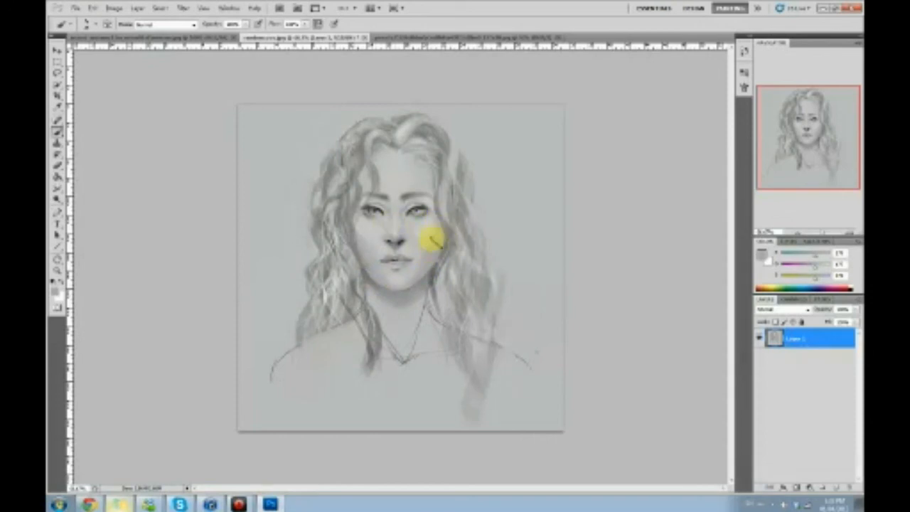
Sample light greys beside the nose and blend the shading across both cheeks
{"action": "left_click", "coordinate": [366, 234], "text": "alt"}
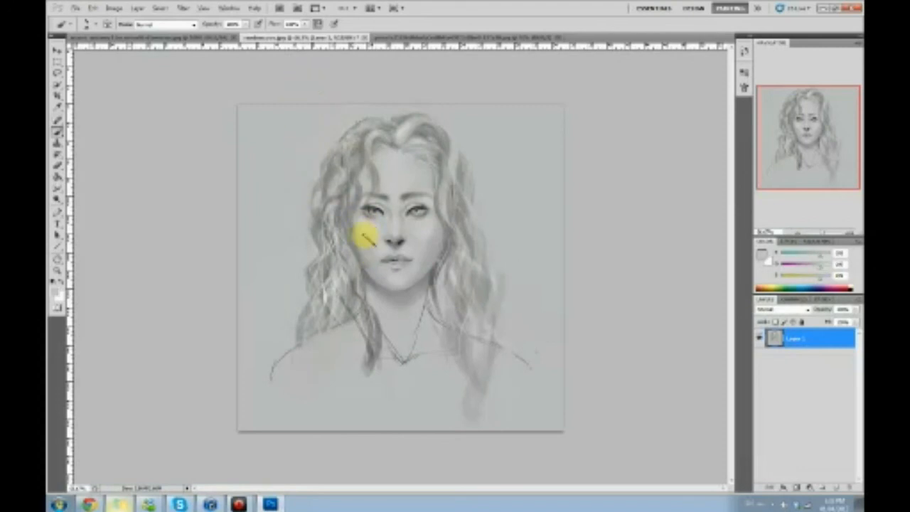
{"action": "left_click", "coordinate": [377, 247]}
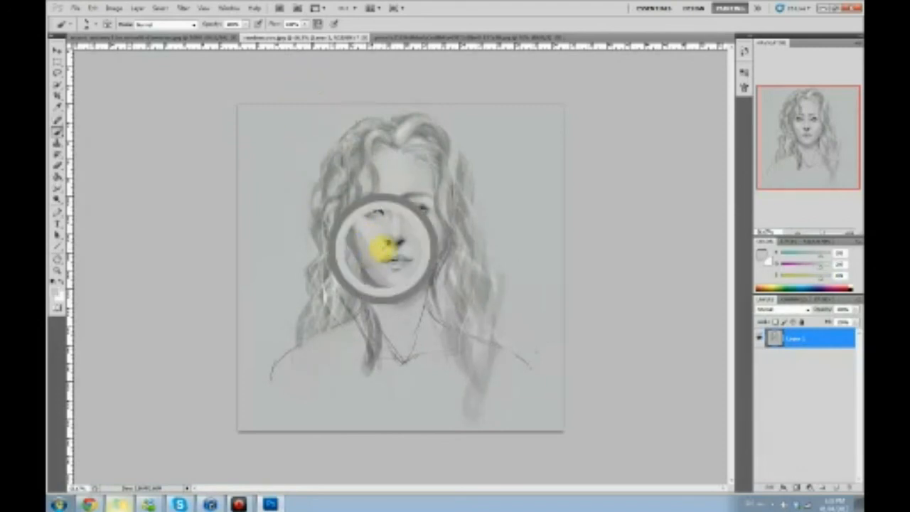
{"action": "left_click", "coordinate": [365, 243]}
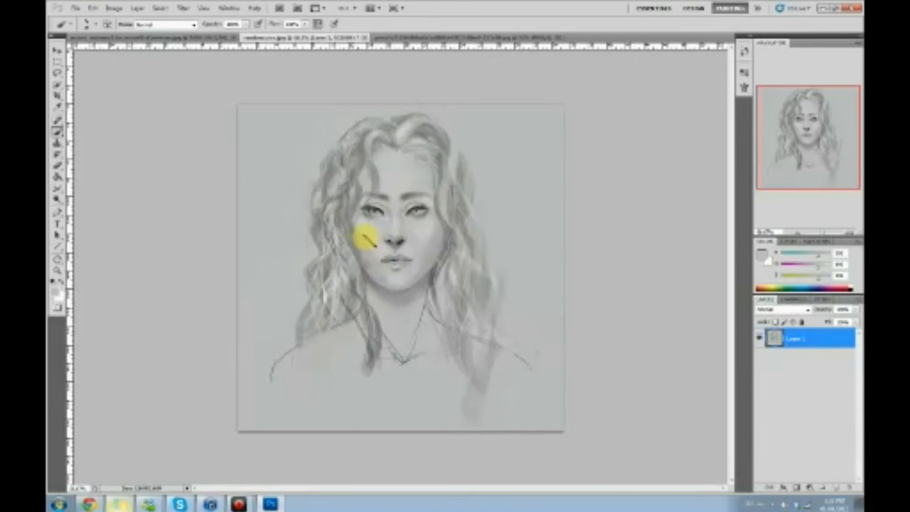
{"action": "left_click", "coordinate": [423, 231]}
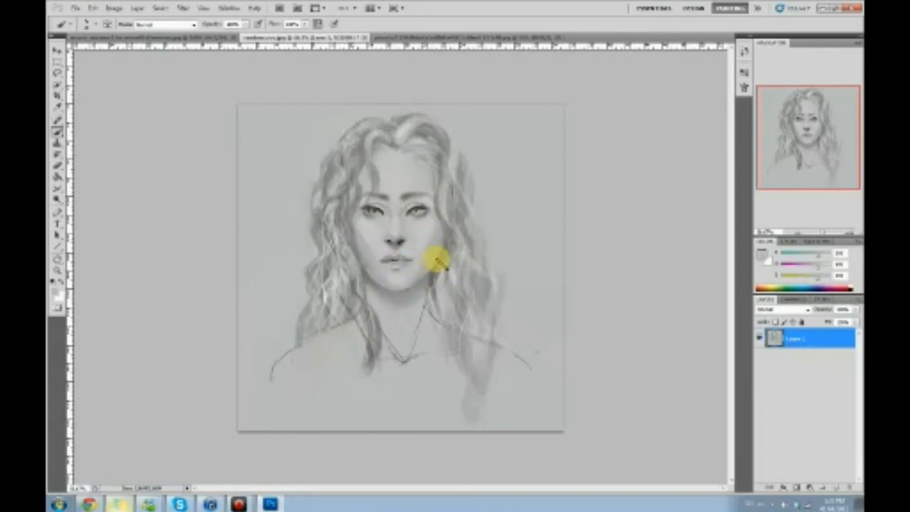
Sample darker greys to deepen the jaw shadow and the crown hair, and extend the waves along the hair's outer edges
{"action": "left_click", "coordinate": [378, 287], "text": "alt"}
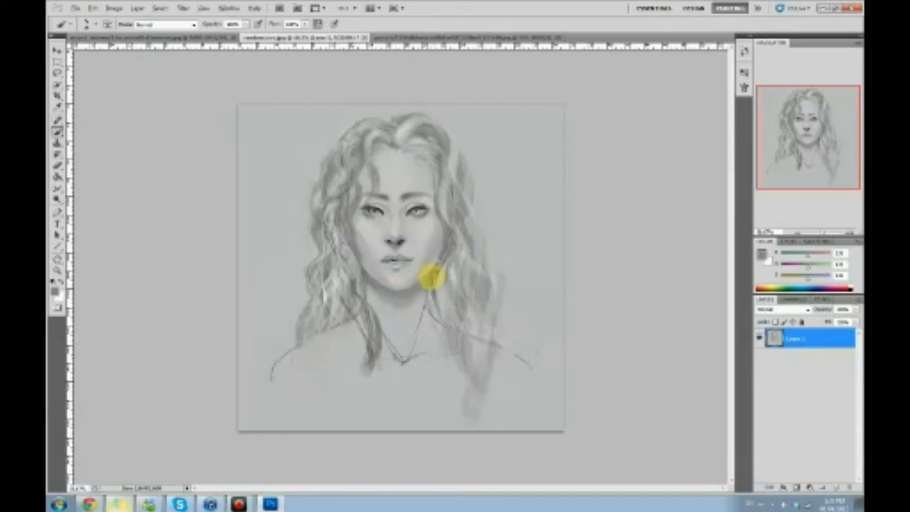
{"action": "left_click", "coordinate": [433, 273], "text": "alt"}
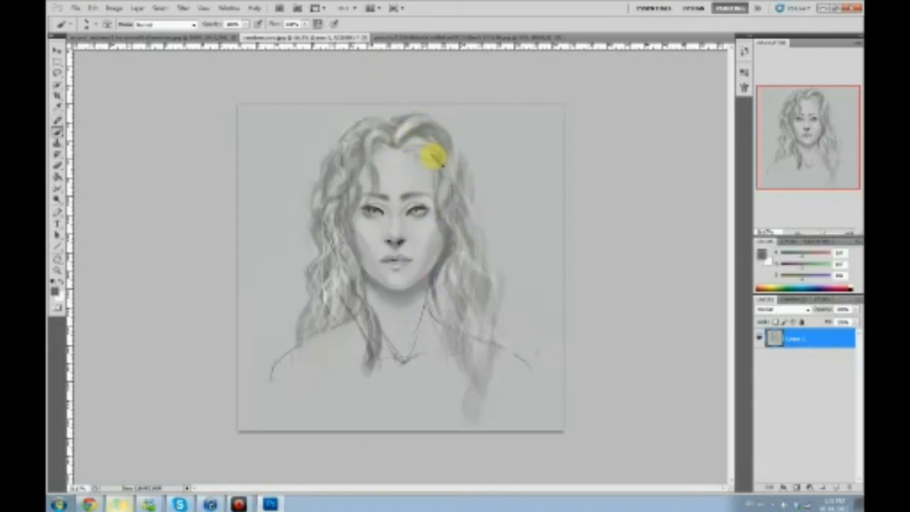
{"action": "left_click", "coordinate": [400, 134]}
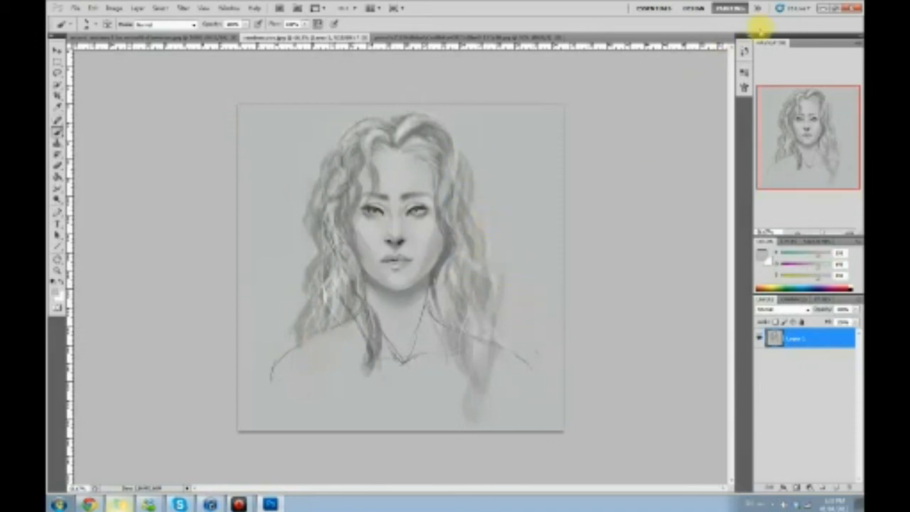
Compare the portrait with the original sketch through the document history, and return to the latest brush state
{"action": "left_click", "coordinate": [744, 52]}
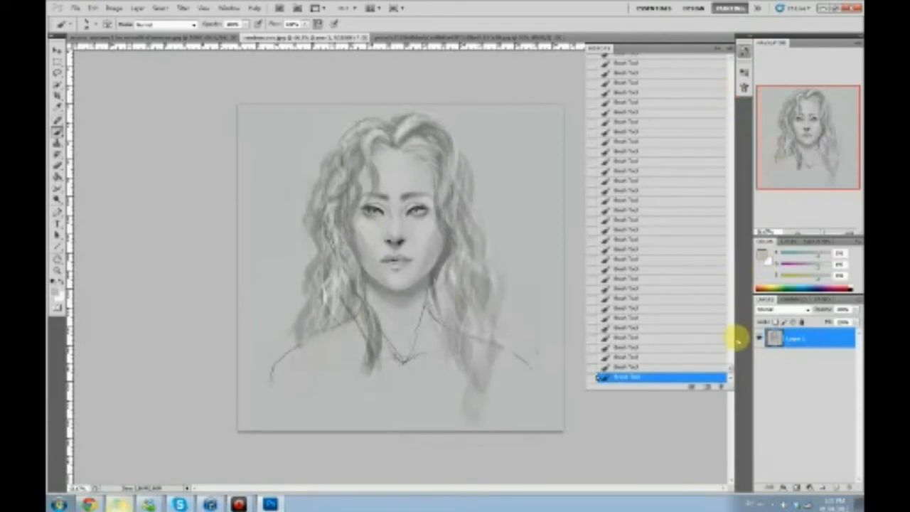
{"action": "mouse_move", "coordinate": [730, 370]}
{"action": "left_mouse_down"}
{"action": "mouse_move", "coordinate": [745, 77]}
{"action": "mouse_move", "coordinate": [737, 199]}
{"action": "mouse_move", "coordinate": [746, 385]}
{"action": "left_mouse_up"}
{"action": "left_click", "coordinate": [686, 61]}
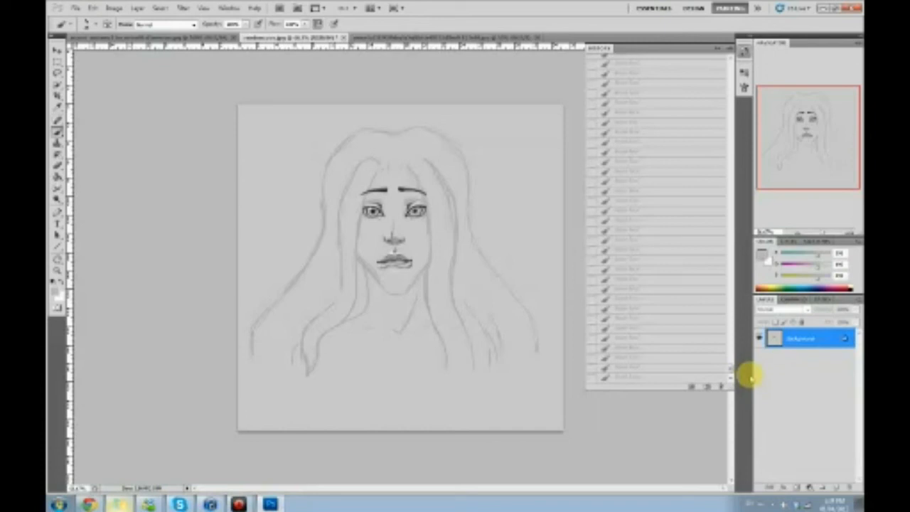
{"action": "left_click", "coordinate": [685, 377]}
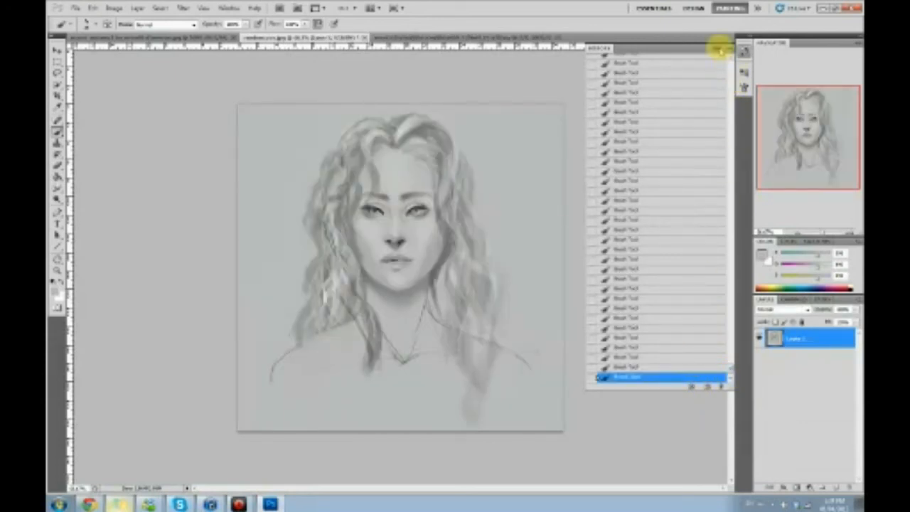
{"action": "left_click", "coordinate": [719, 49]}
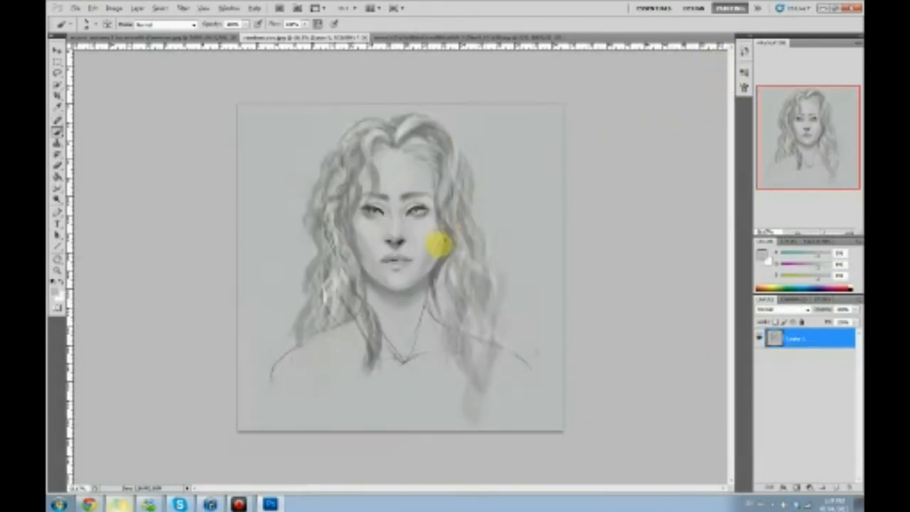